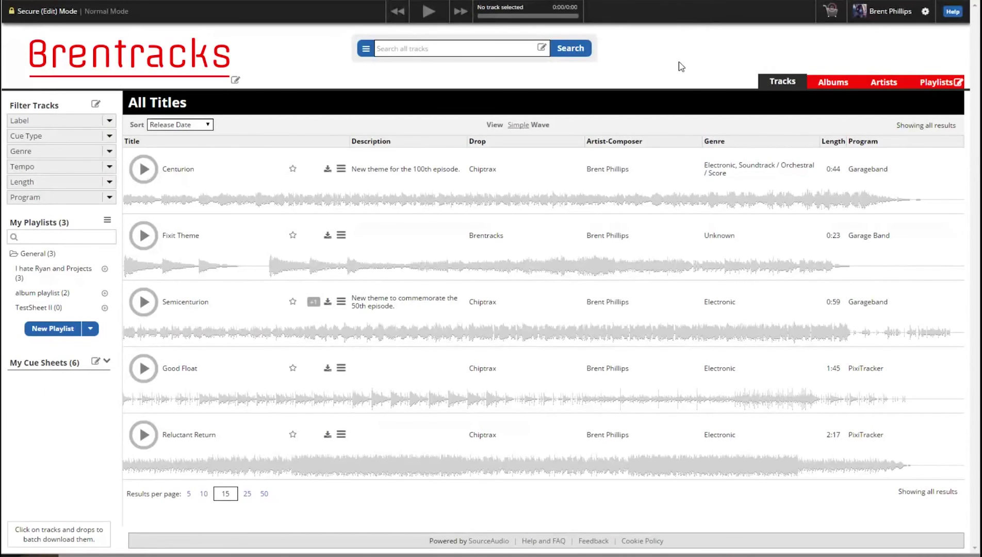
Step: Open the E-Commerce Setup page in the site's admin area
click(918, 15)
click(881, 48)
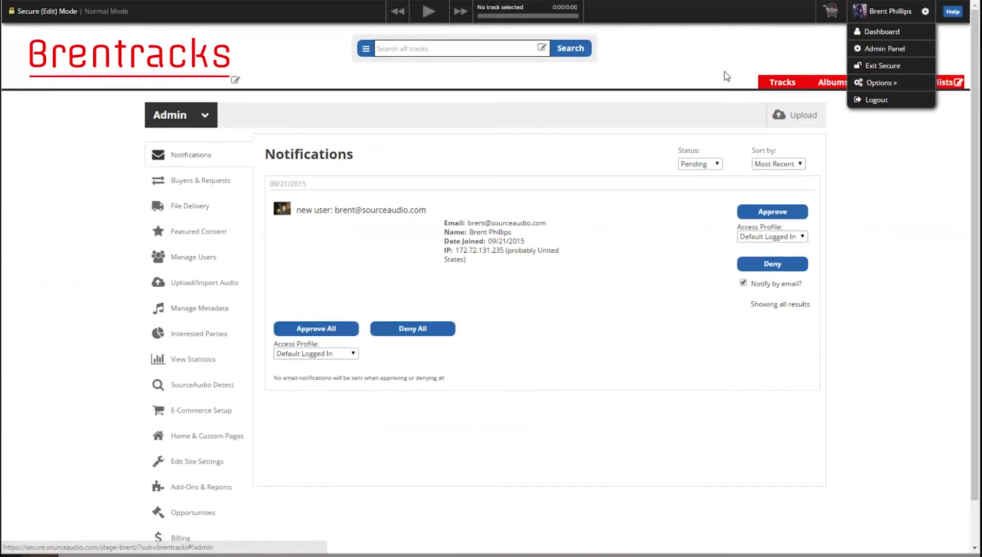
click(191, 419)
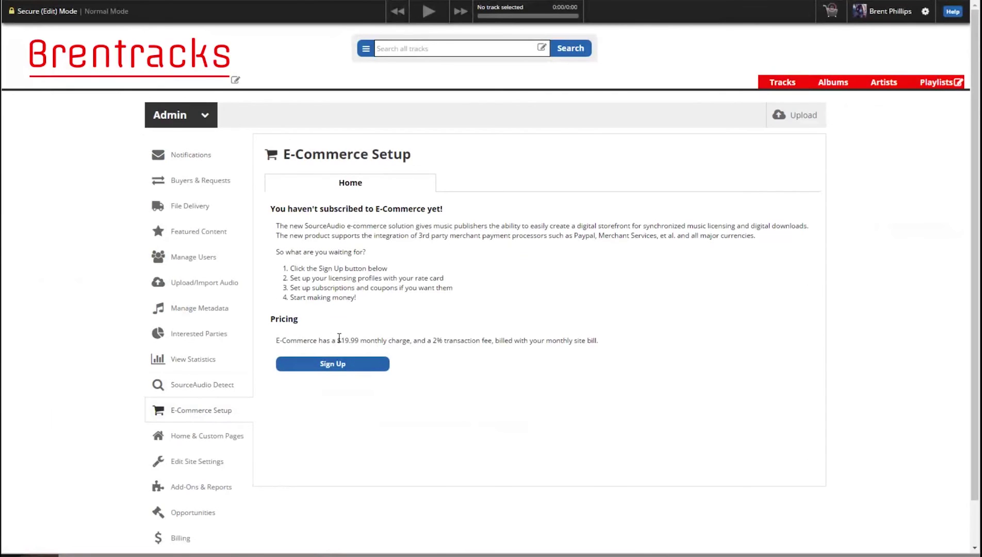
Step: Sign up for the E-Commerce subscription and confirm that it is enabled for the site
drag(338, 341, 357, 340)
click(393, 338)
click(334, 365)
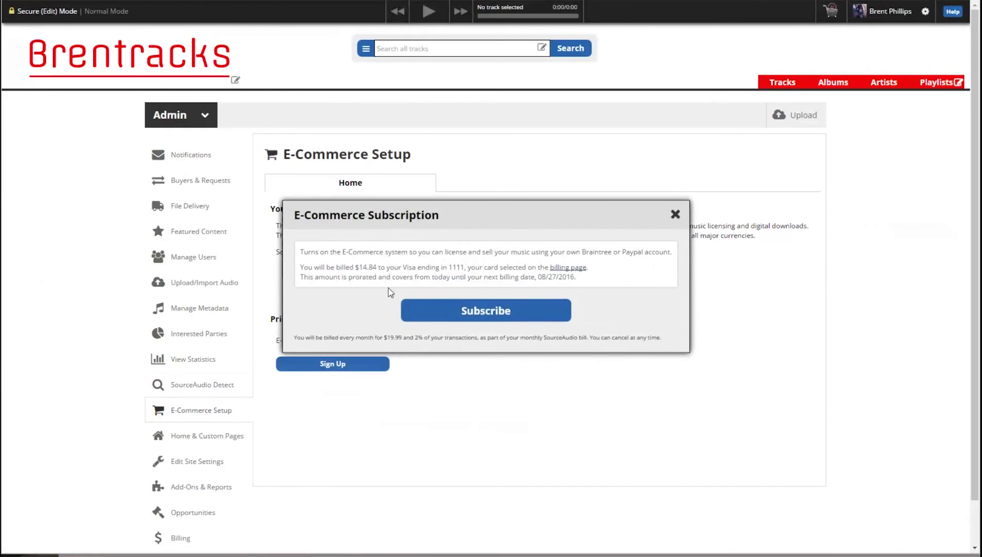
drag(355, 267, 378, 267)
click(380, 268)
click(476, 316)
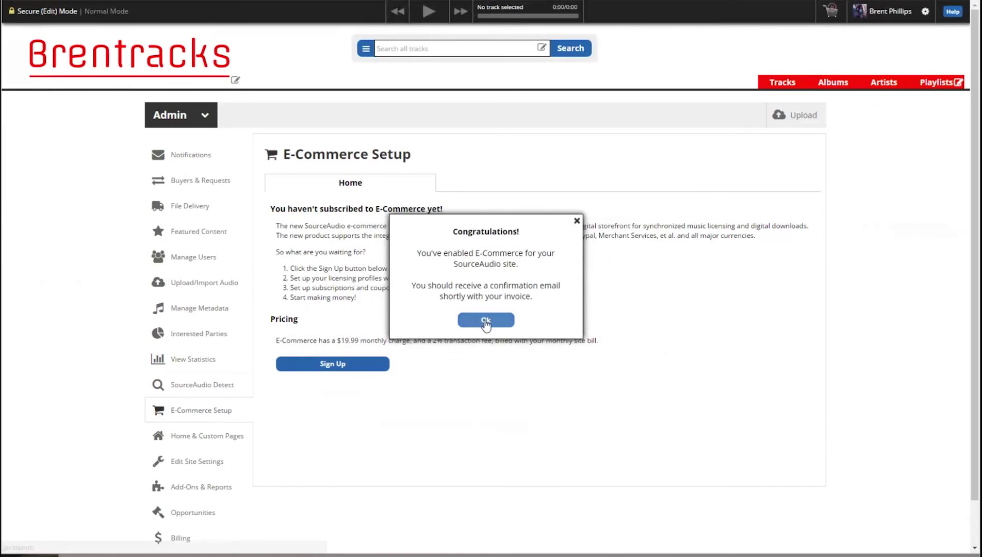
click(486, 321)
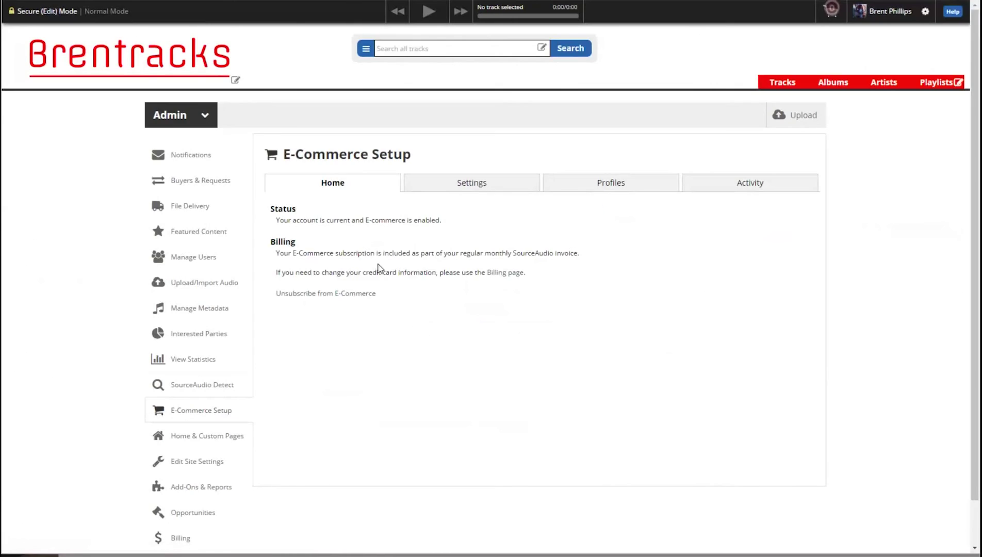
Step: In the e-commerce settings, set the payment processor to Braintree
drag(379, 219, 422, 220)
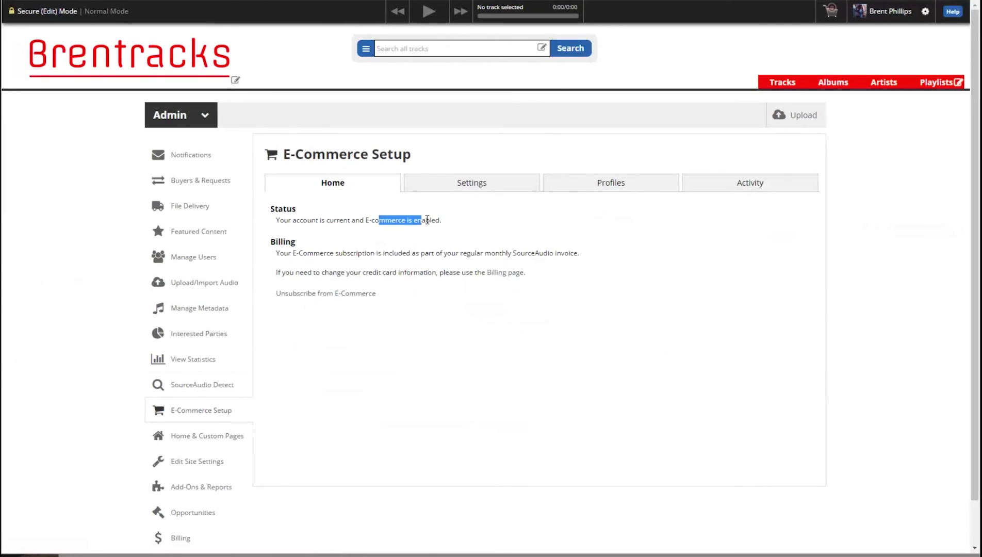
click(464, 189)
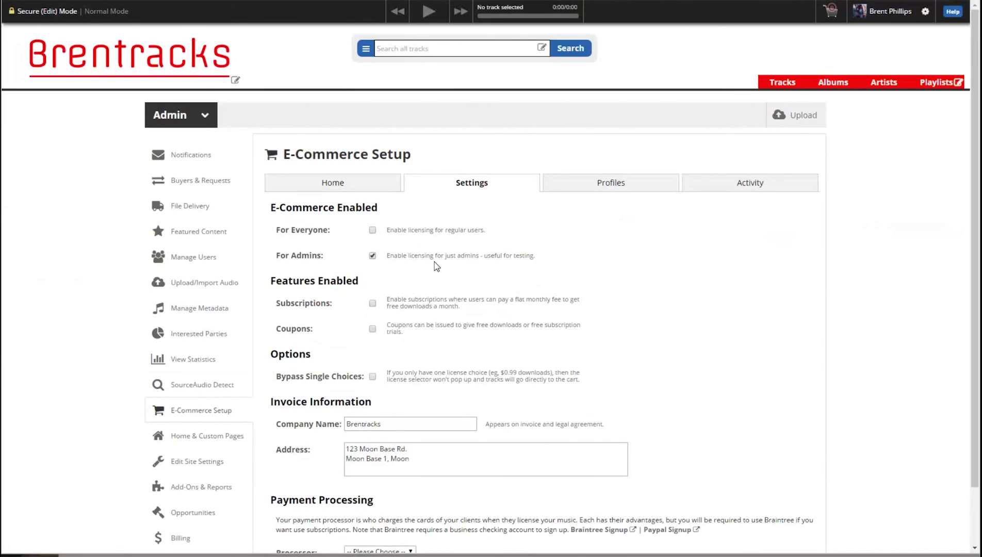
scroll(434, 262, down, 2)
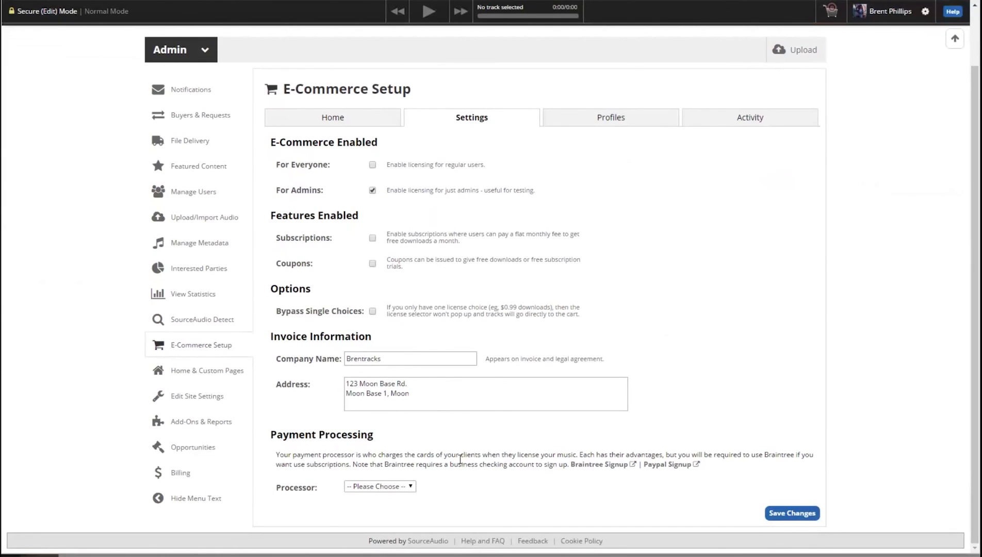
drag(292, 455, 354, 456)
click(361, 457)
click(411, 490)
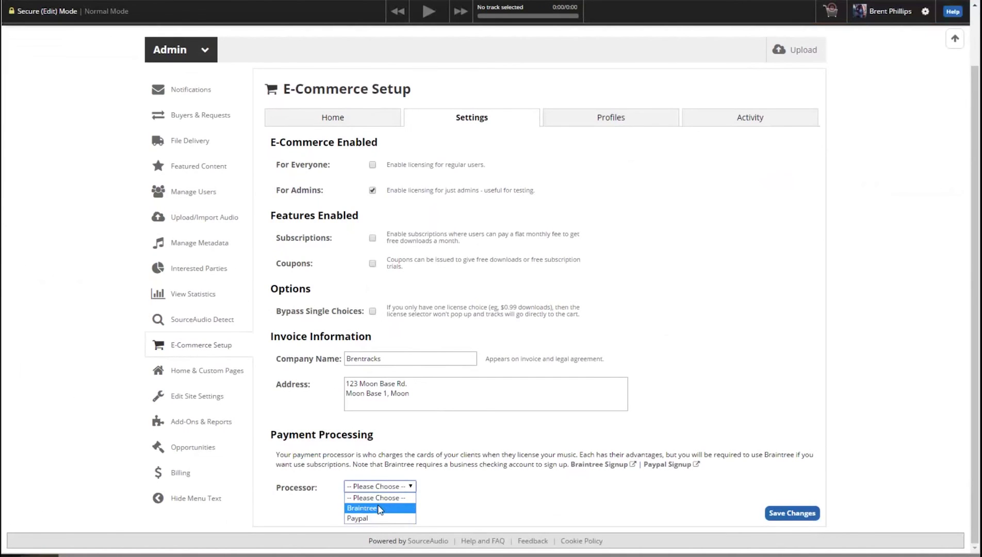
click(380, 509)
Step: Choose USD - United States Dollar as the store currency and save the e-commerce settings
scroll(395, 329, down, 4)
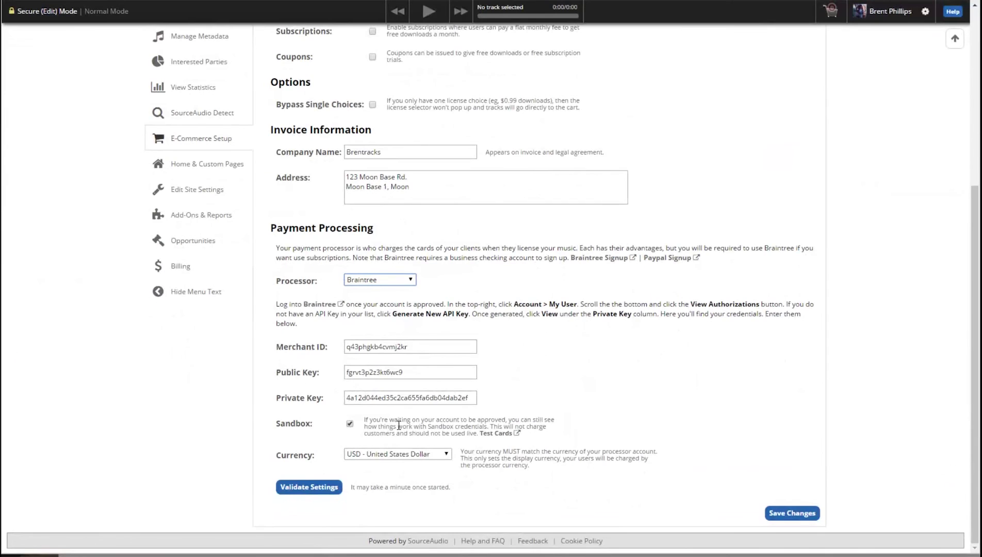
click(447, 455)
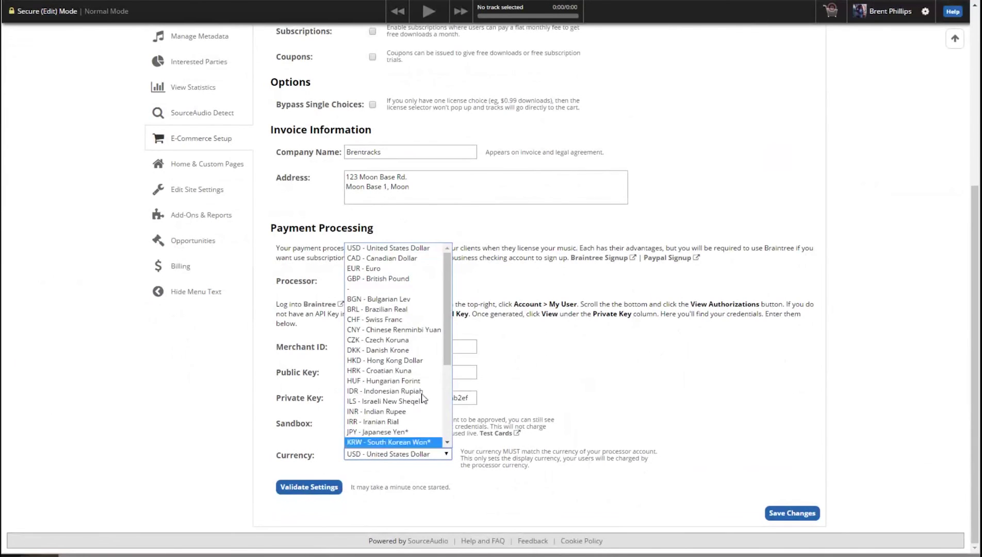
click(410, 251)
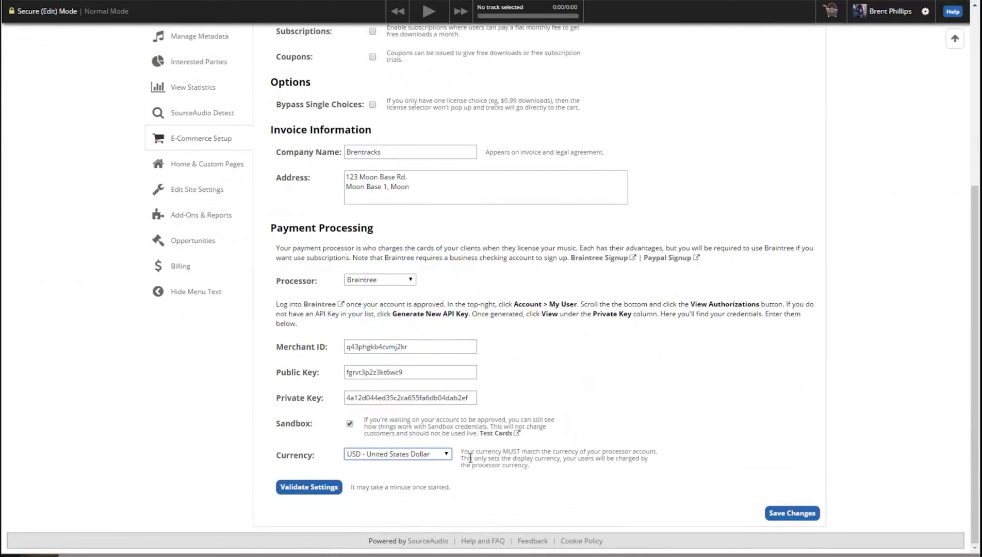
click(789, 516)
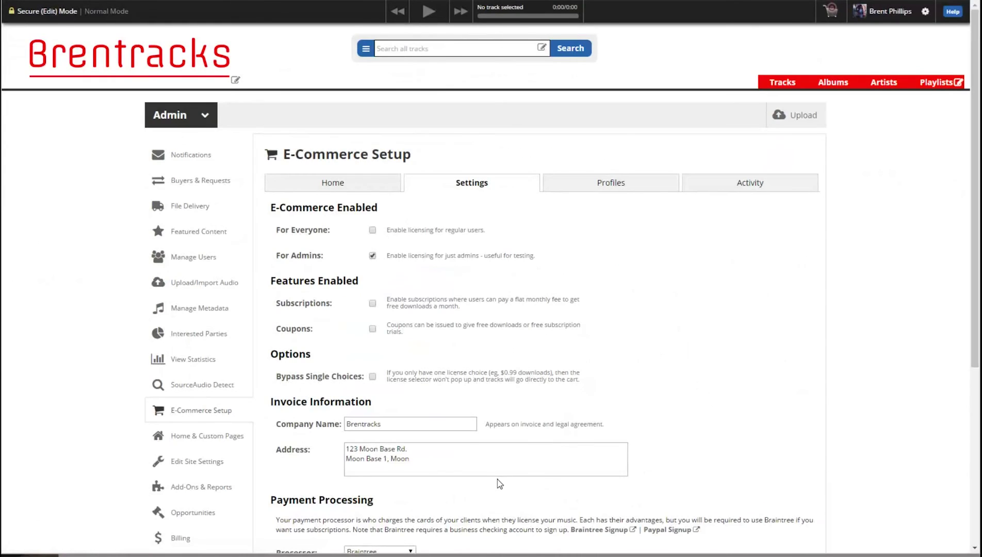
Step: Load the Example Rate Card licensing profile and review its license categories and prices
click(617, 186)
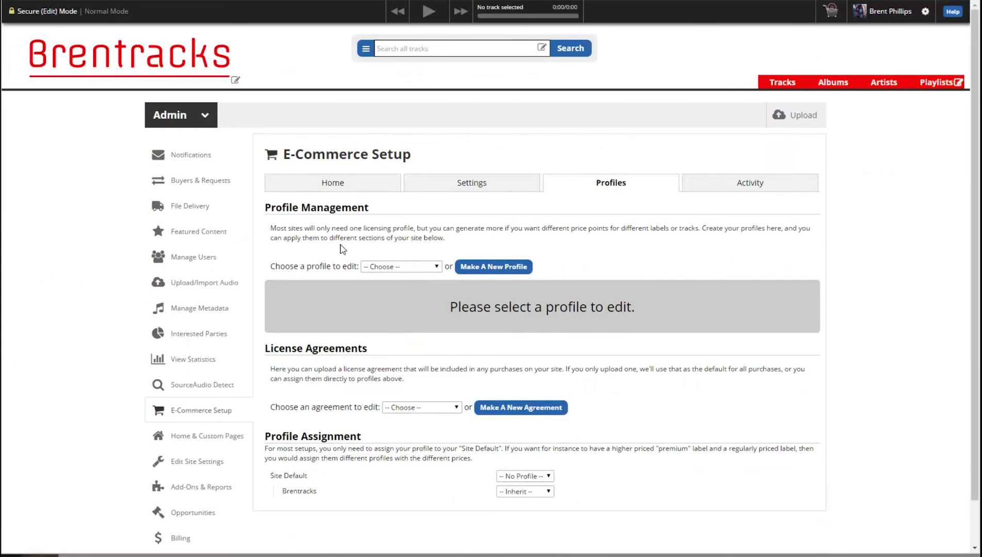
click(432, 267)
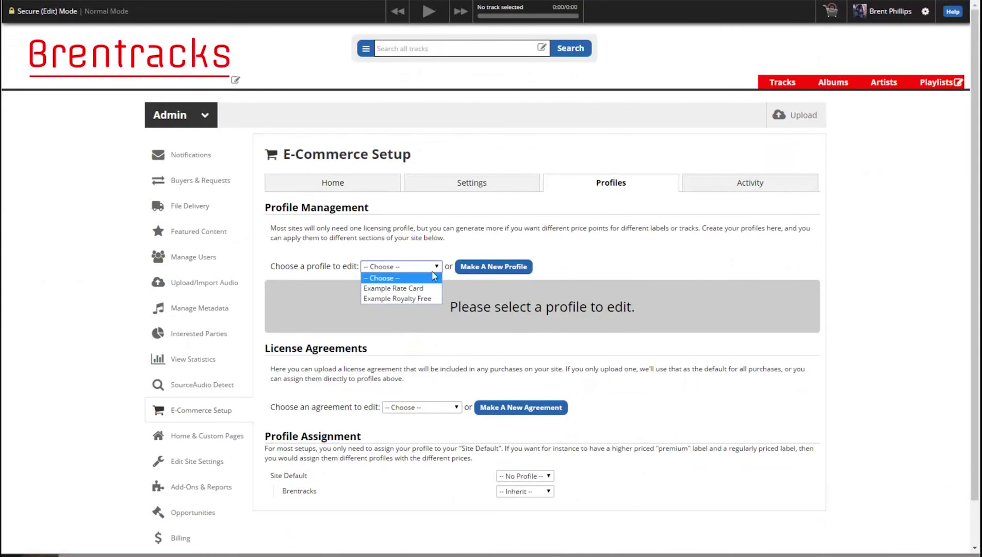
click(384, 293)
scroll(463, 361, down, 2)
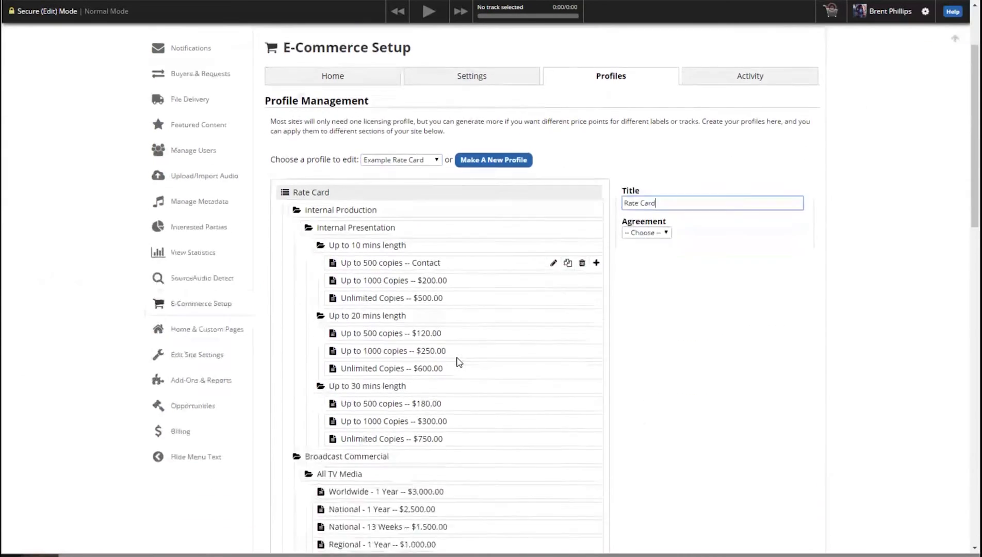
scroll(459, 361, down, 10)
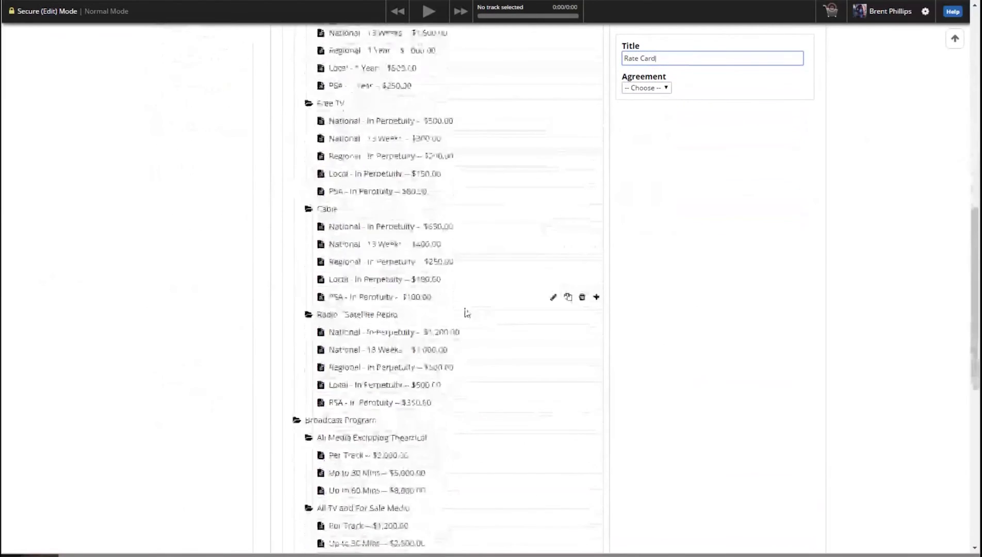
scroll(466, 312, down, 10)
Step: Preview the rate card's purchase flow with Broadcast Commercial, All TV Media and Worldwide - 1 Year, finishing with adding to cart
click(669, 336)
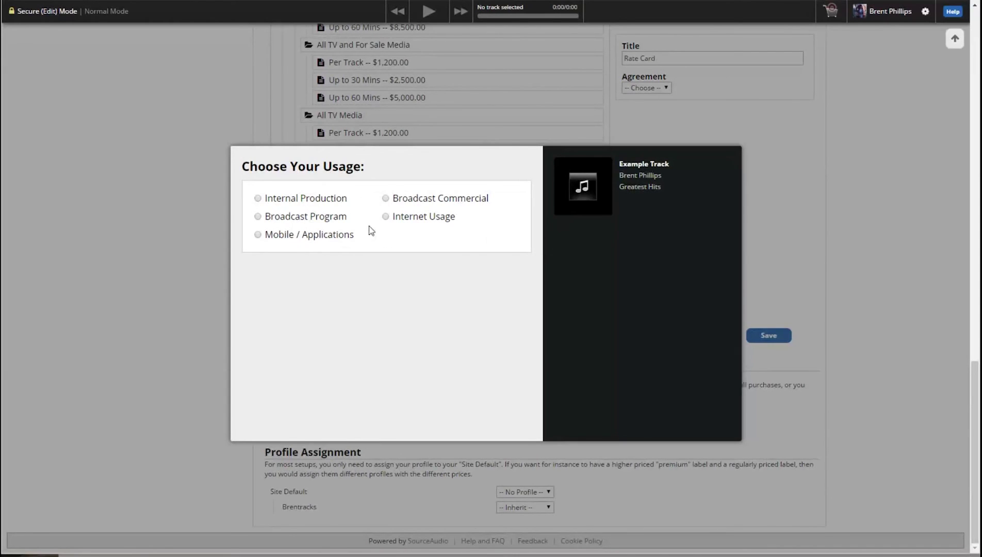
click(386, 199)
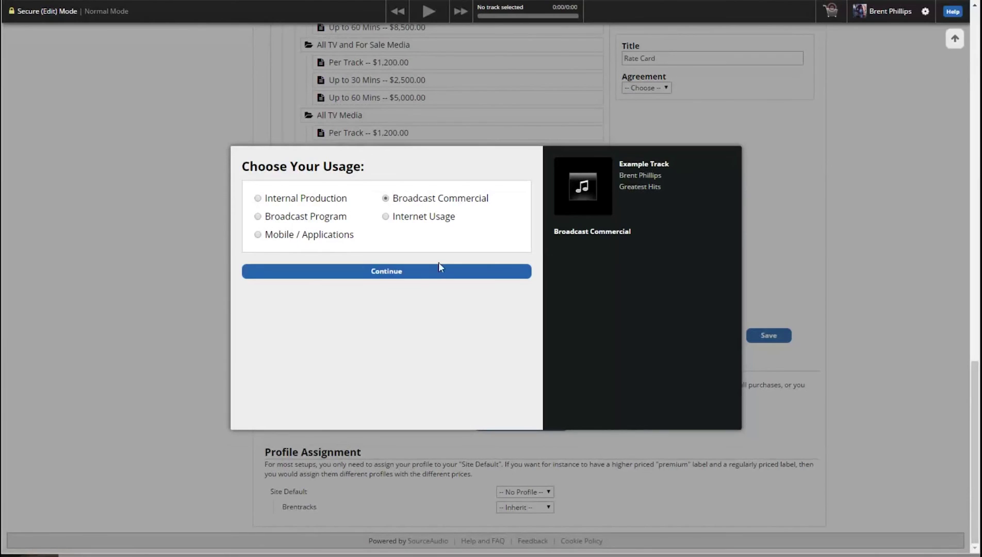
click(380, 279)
click(288, 239)
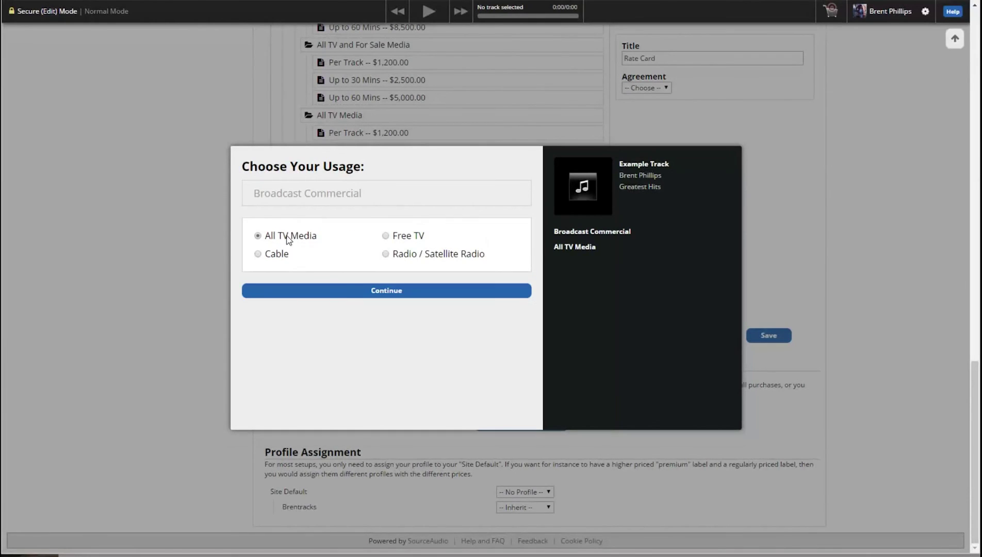
click(386, 296)
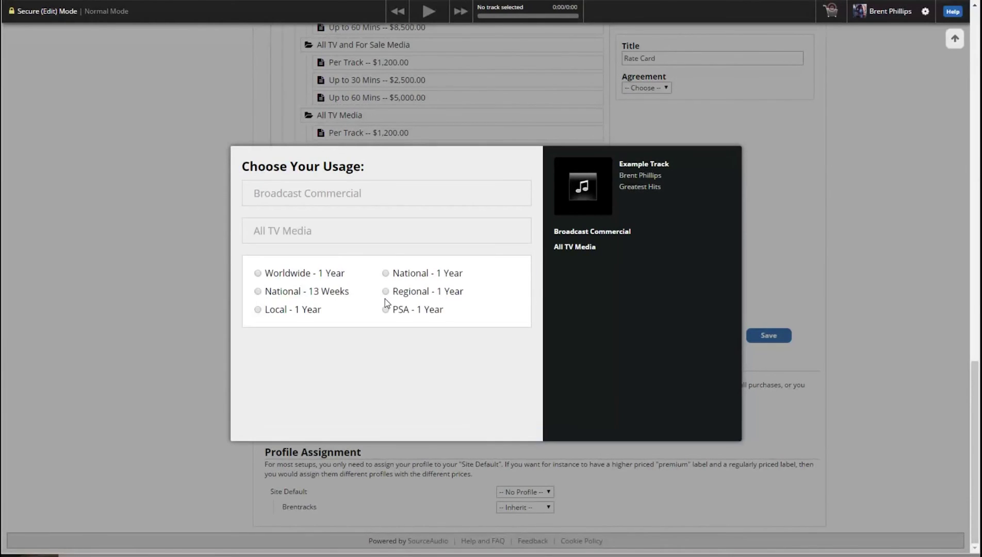
click(284, 276)
drag(613, 413, 727, 412)
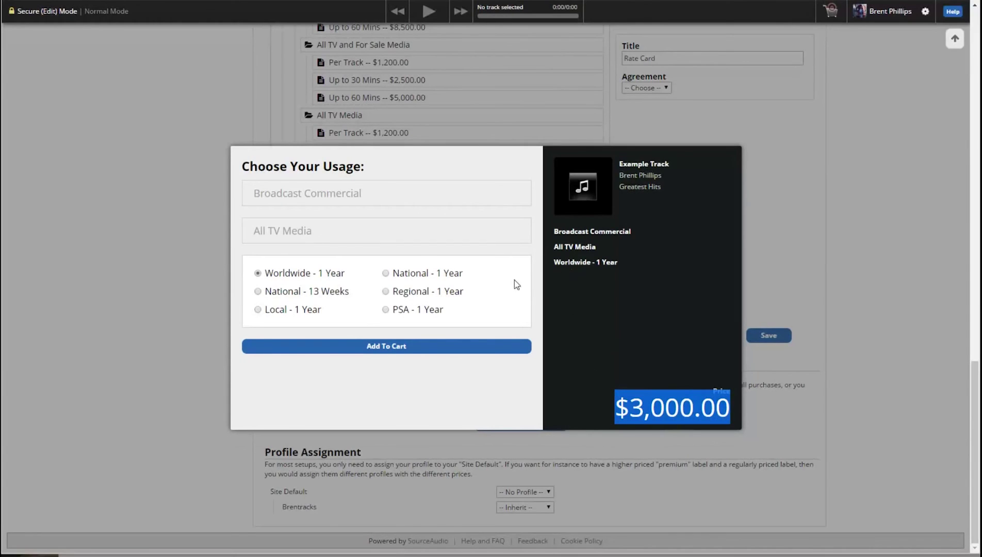
click(395, 353)
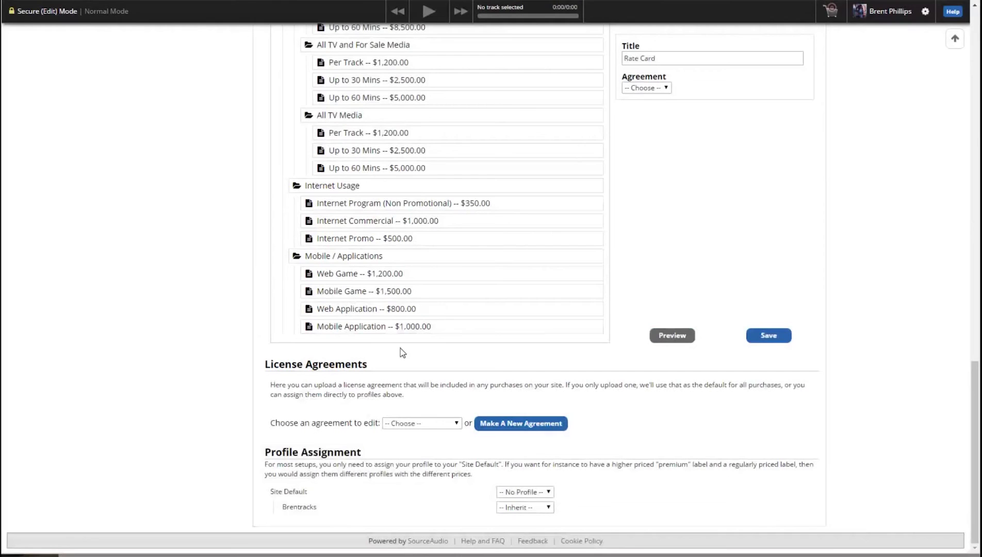
Step: Make a new licensing profile and rename its example license to "Long Spot"
scroll(621, 310, up, 10)
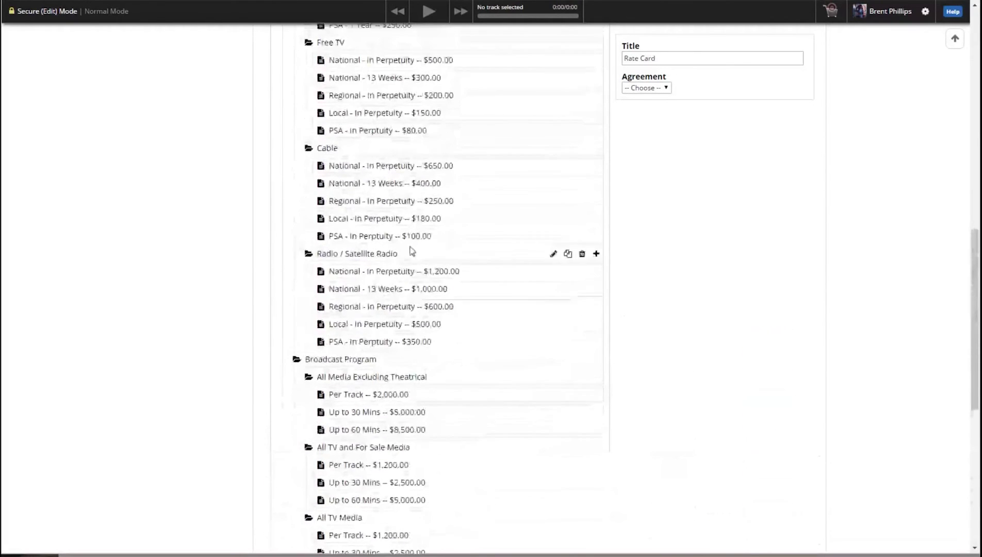
scroll(441, 231, up, 12)
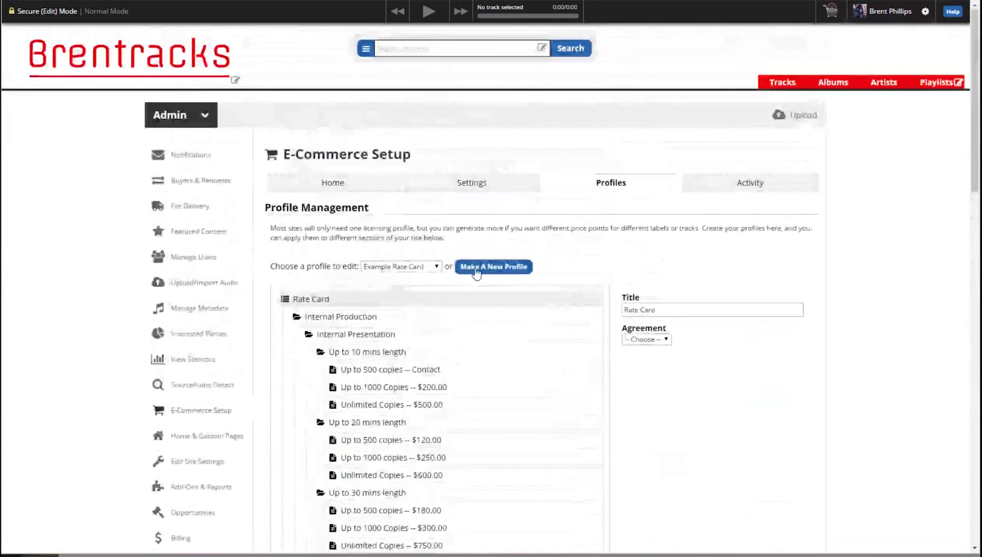
click(498, 270)
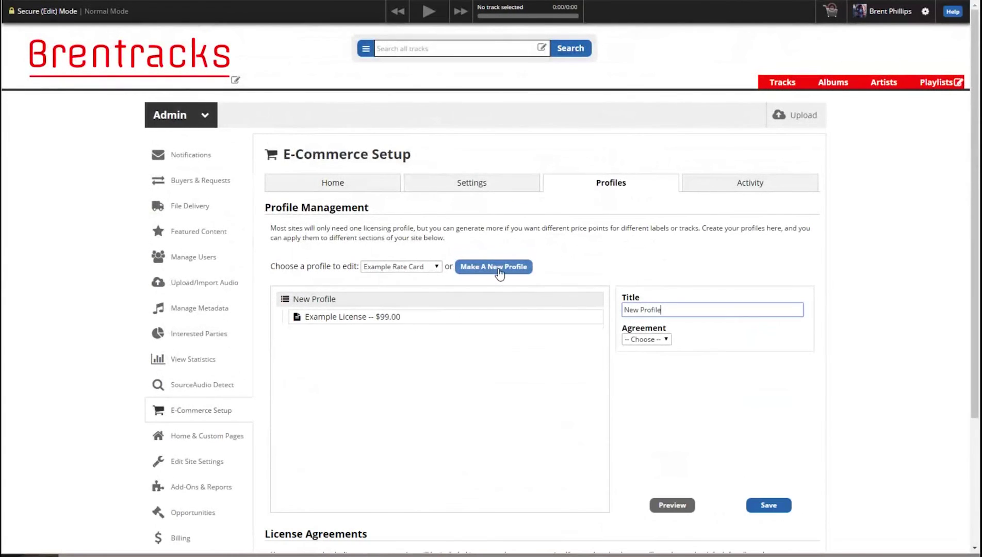
click(336, 316)
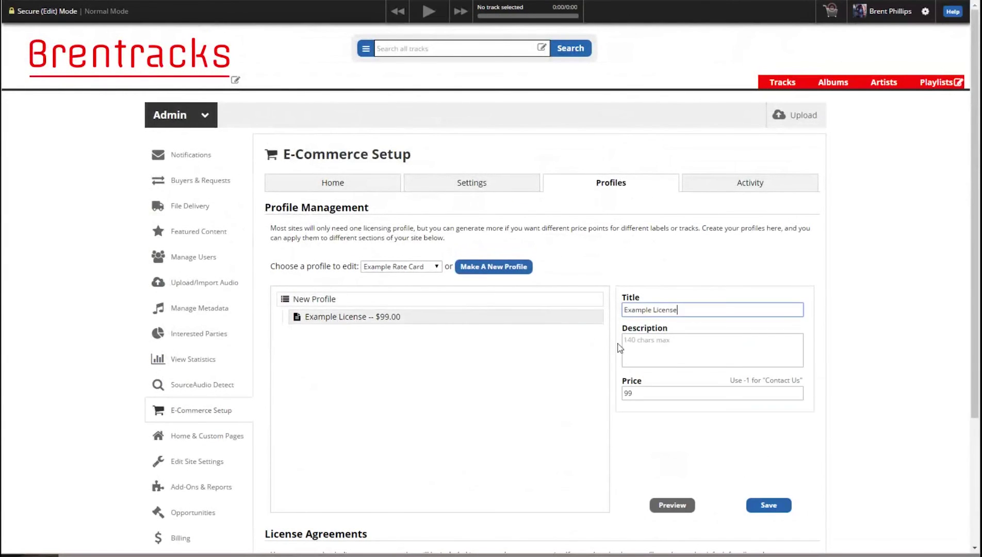
drag(681, 311, 610, 310)
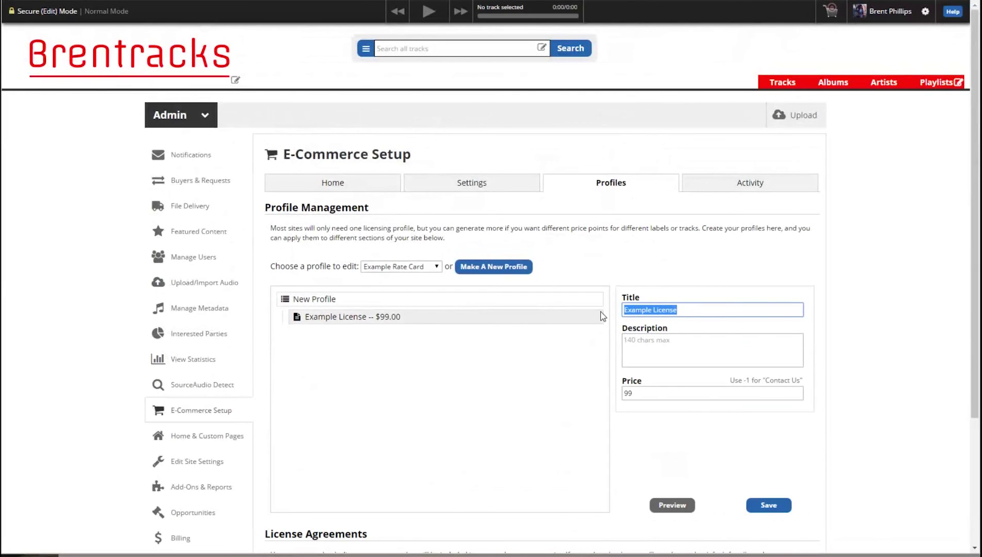
text(Long Song)
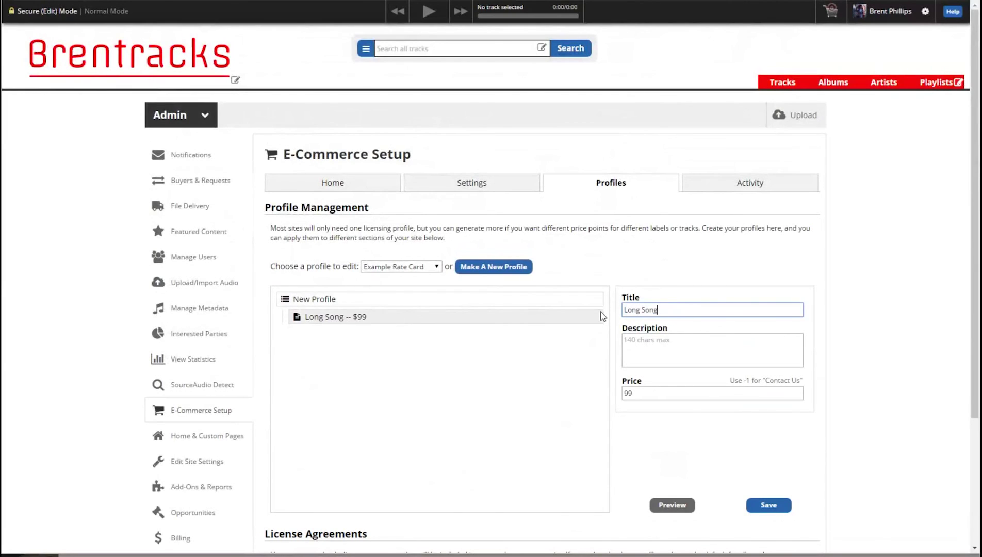
key(BackSpace)
key(BackSpace)
key(BackSpace)
text(pot)
Step: Add a second license to the new profile, titled "Short Spot" with a price of 59
click(597, 300)
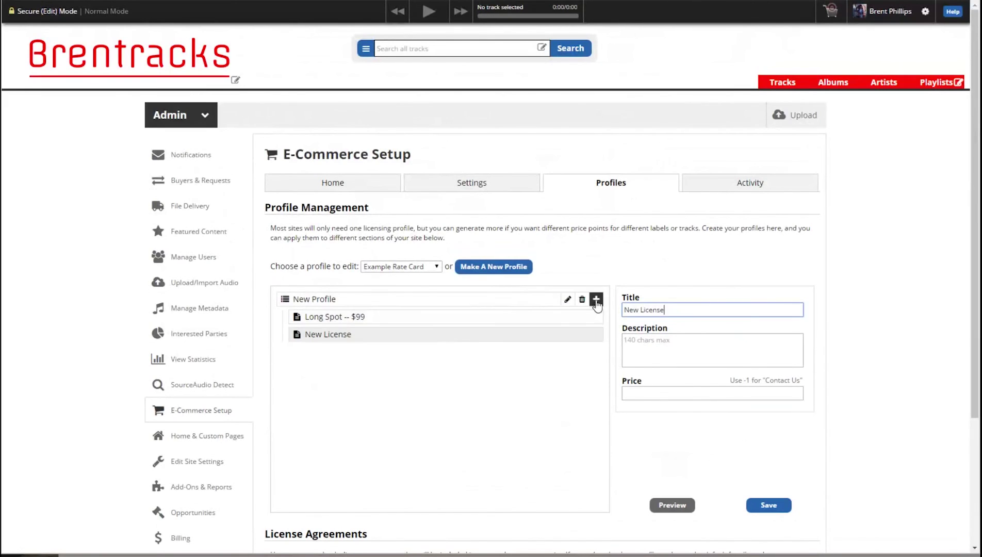
drag(673, 308, 583, 313)
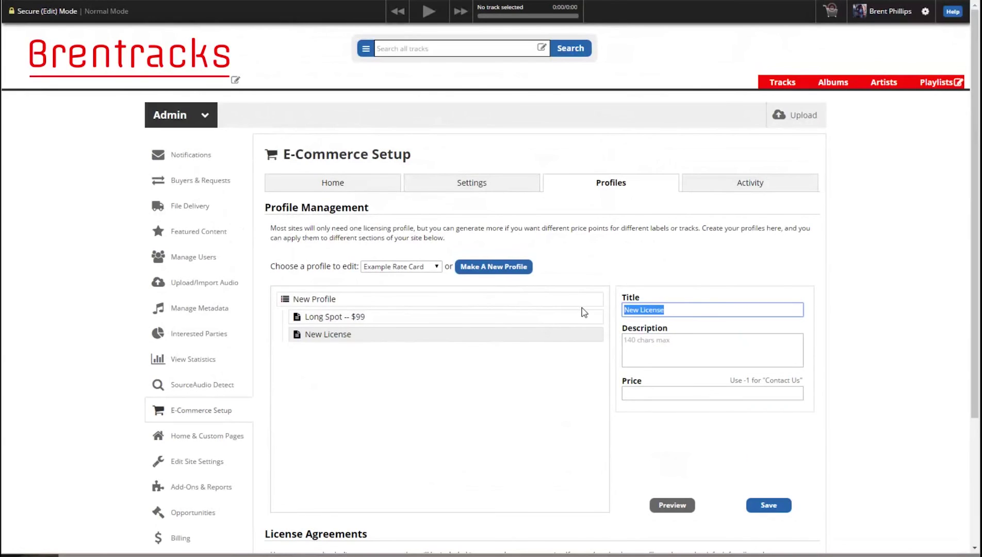
text(Short Spot)
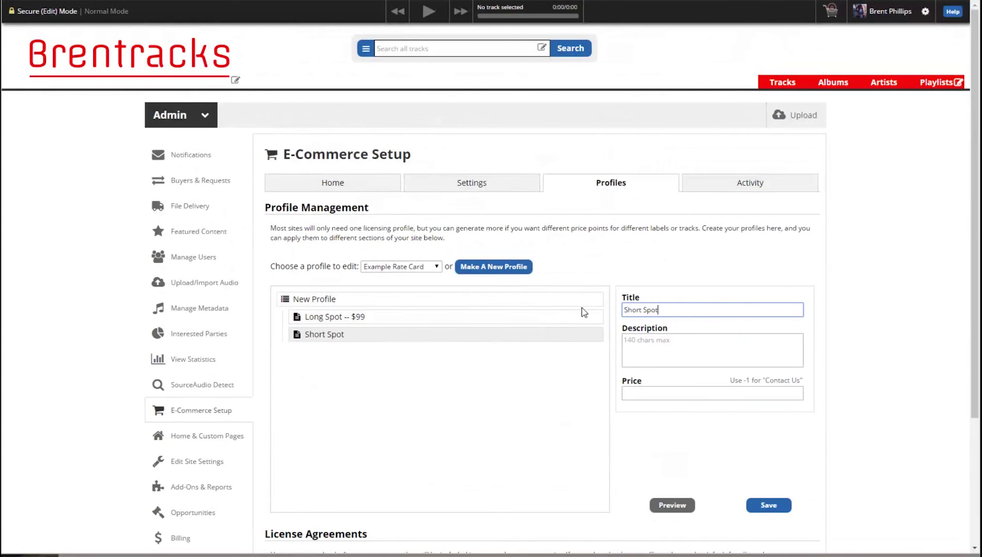
click(668, 392)
text(59)
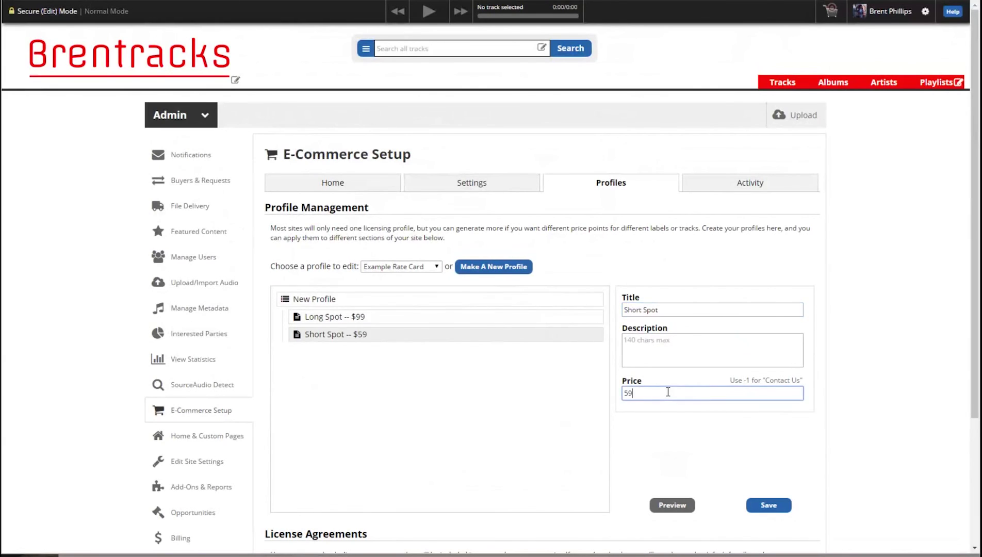
Step: Preview the new profile's purchase flow, checking the Long Spot and Short Spot choices, and close the preview
click(681, 505)
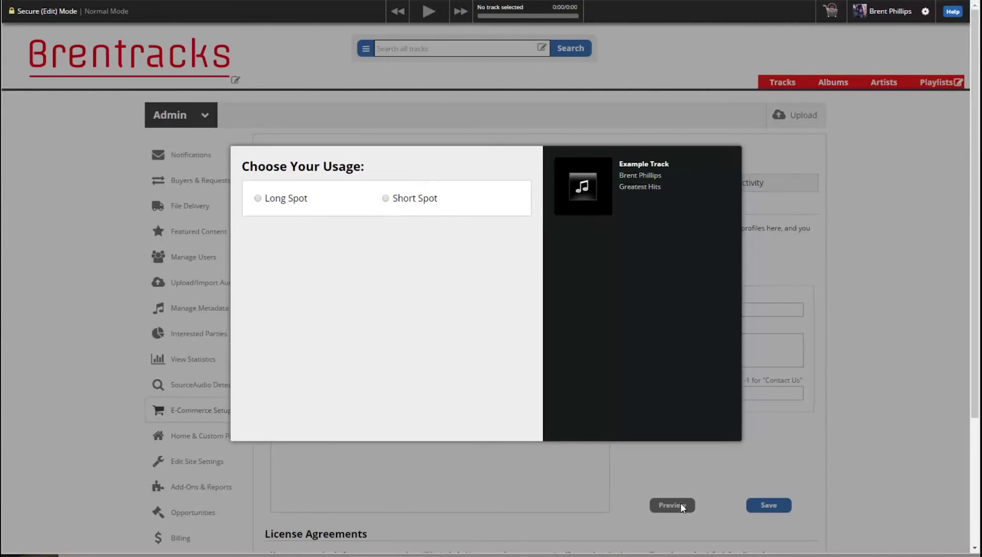
click(288, 200)
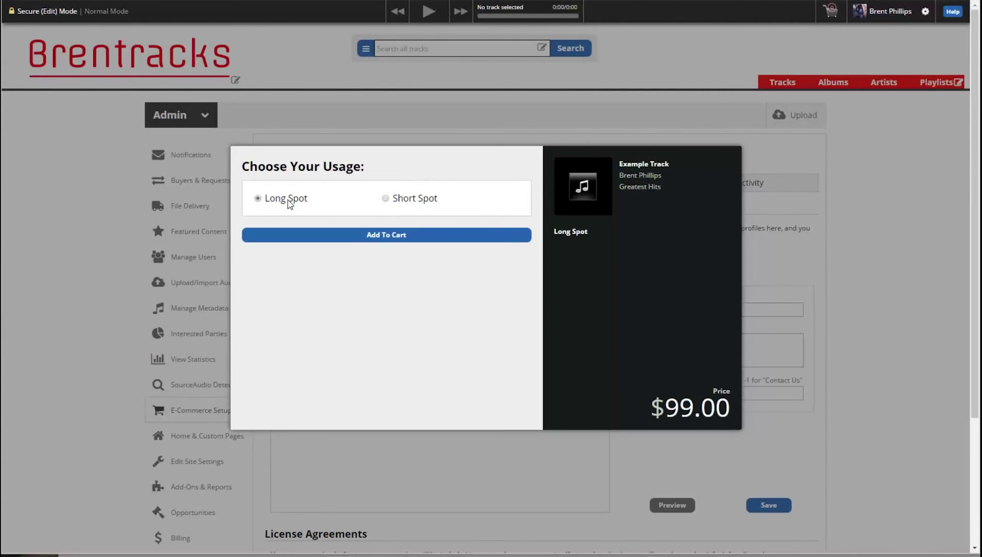
click(421, 197)
click(854, 374)
click(675, 357)
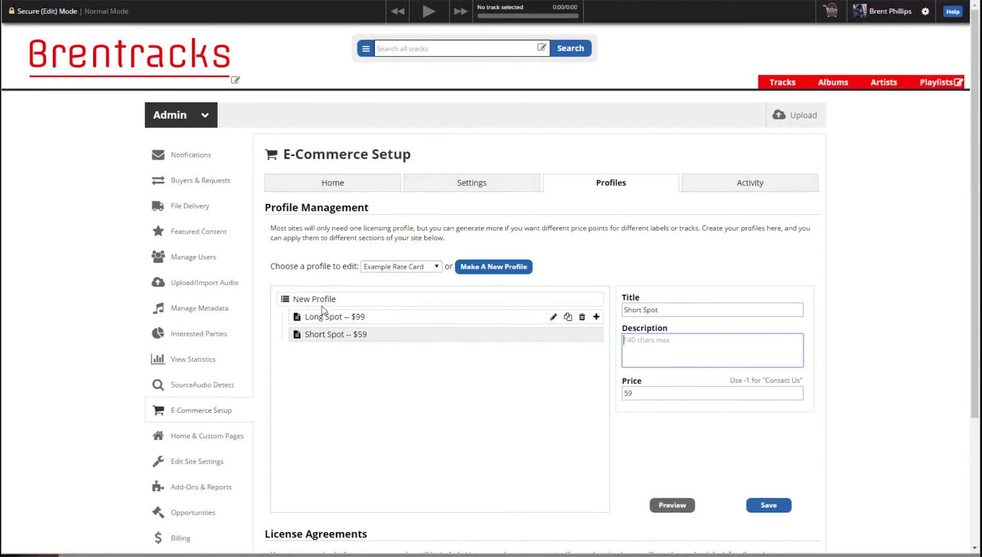
Step: Turn Long Spot into a section by adding a license beneath it titled "Longest Spot" with a price of 99
click(554, 317)
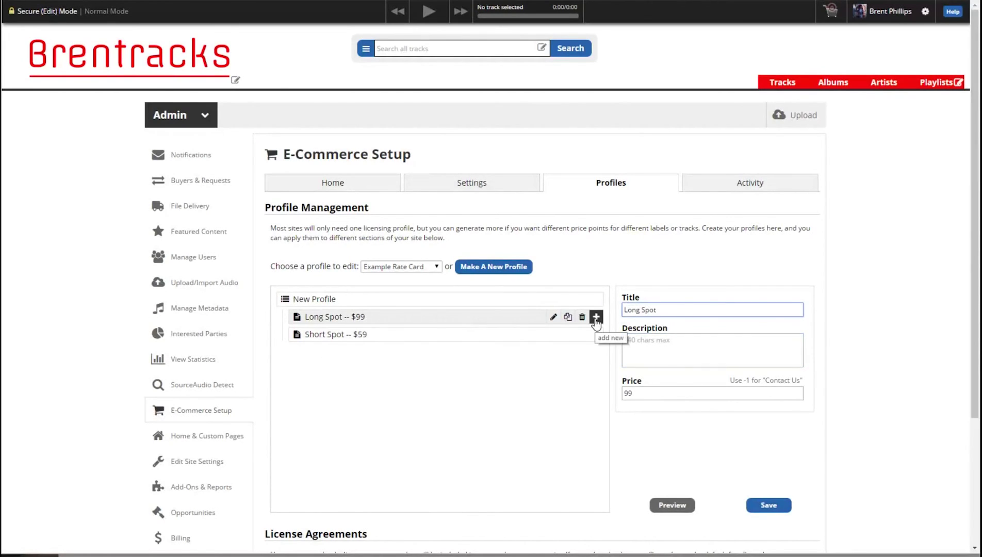
click(597, 318)
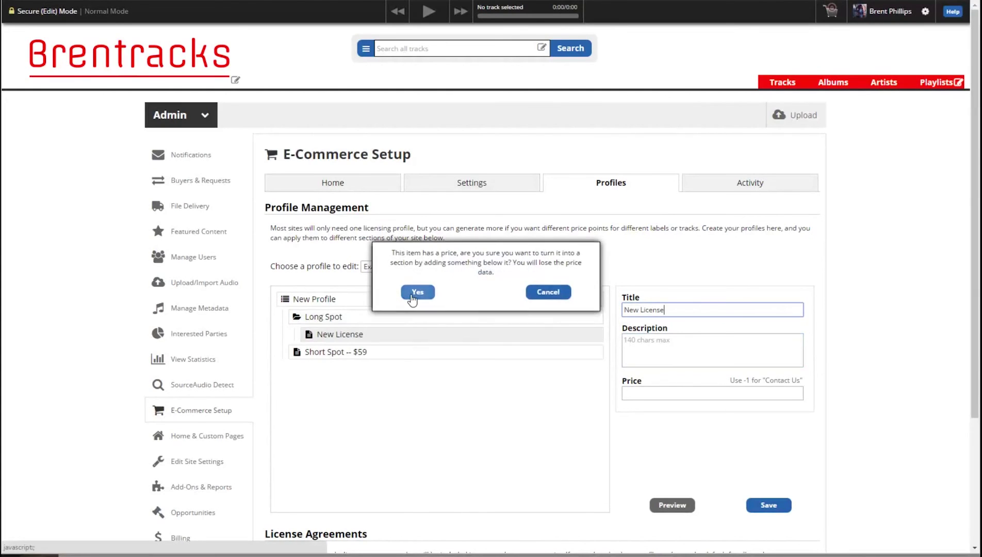
click(413, 299)
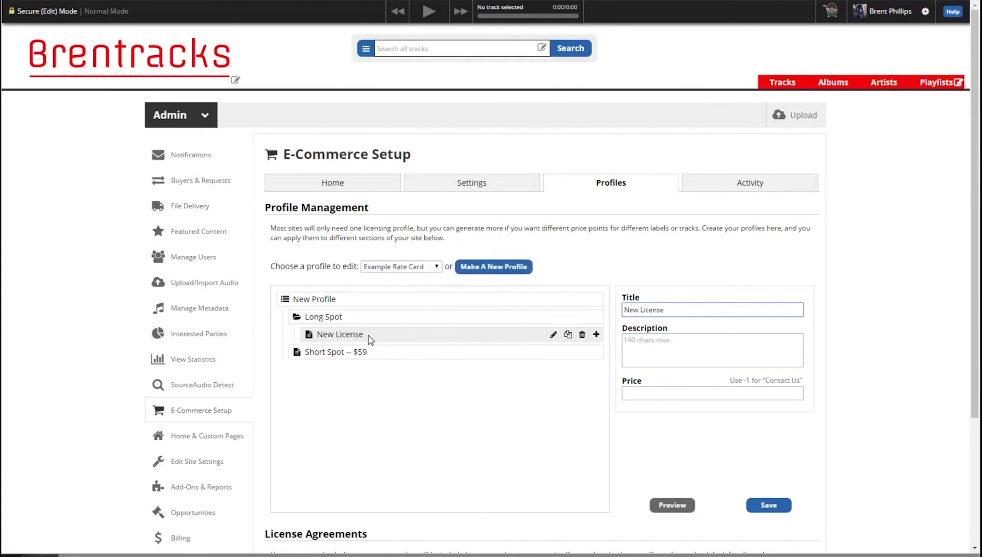
drag(691, 310, 626, 310)
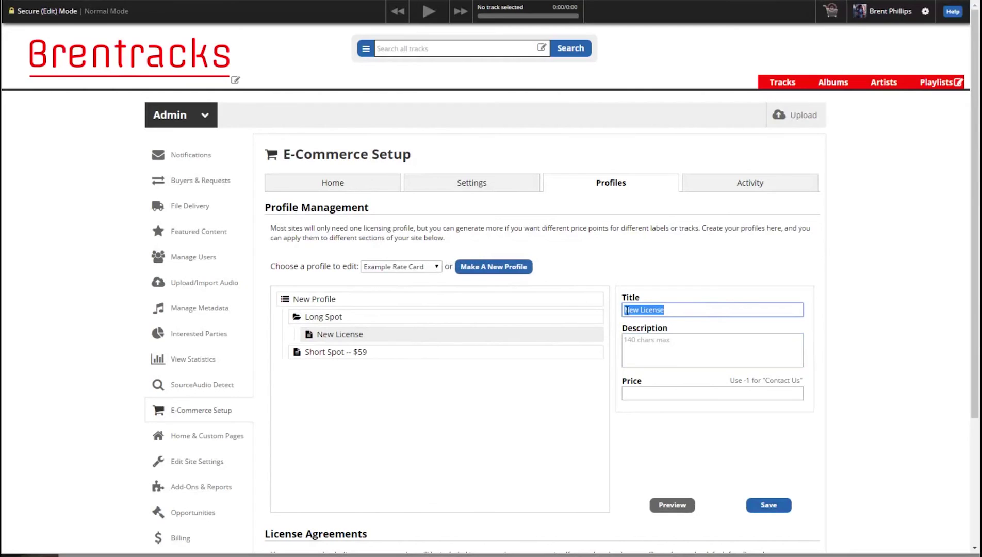
text(Longest Spot)
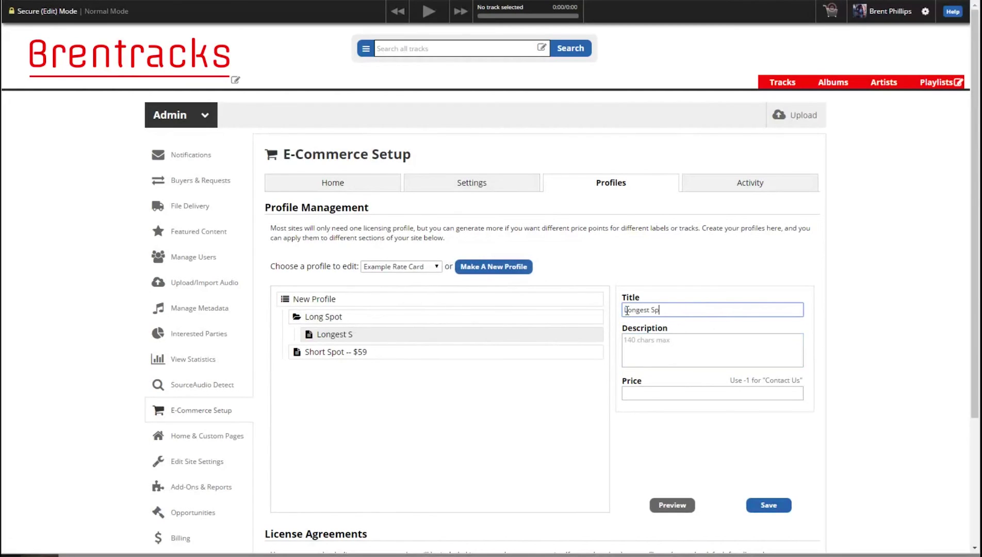
click(678, 396)
text(99)
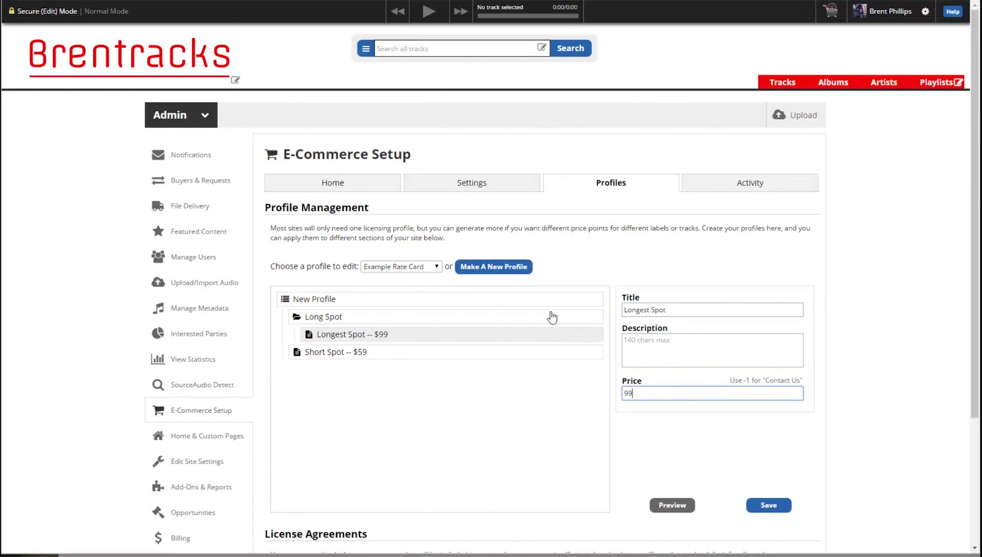
Step: Add another license to the Long Spot section, titled "Sorta Long" with a price of 79
click(593, 317)
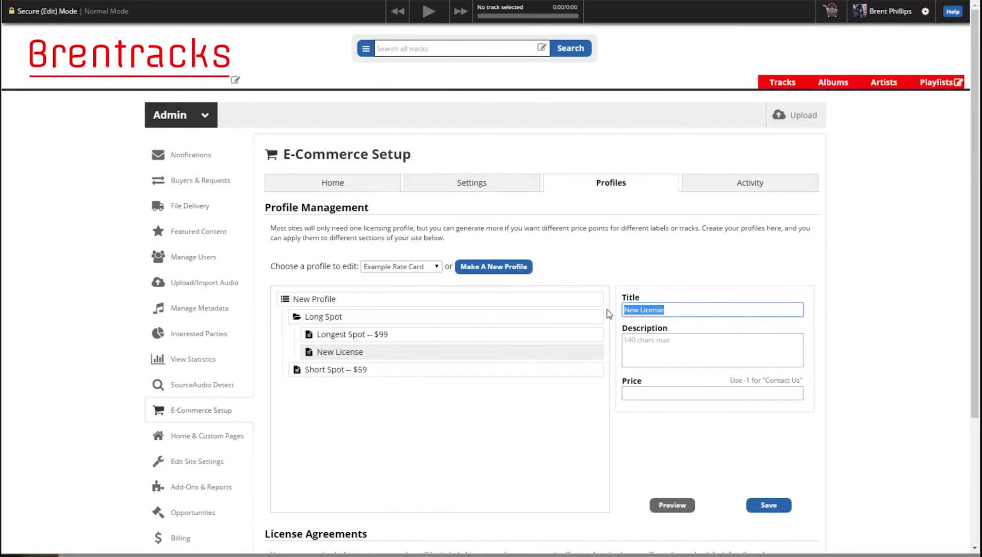
text(Sorta Long)
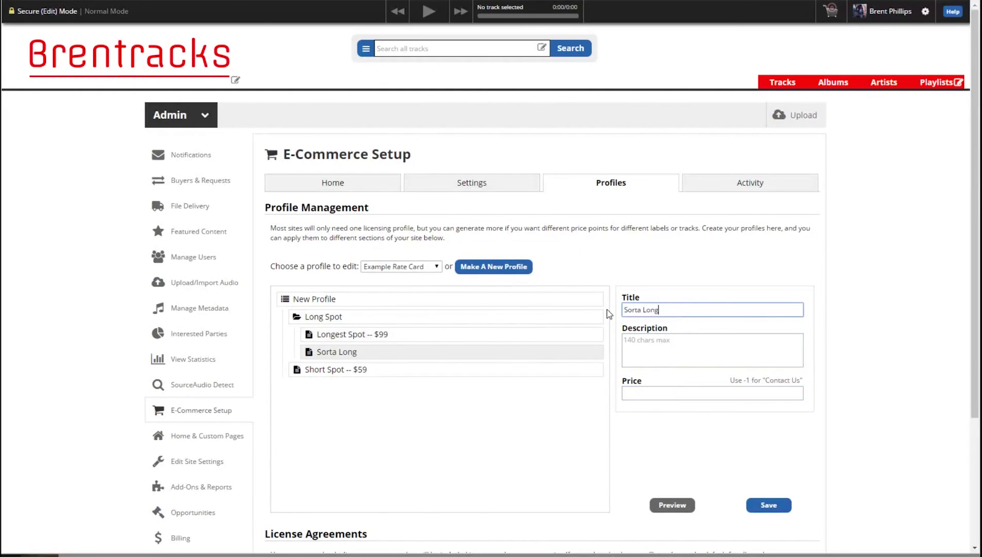
click(685, 398)
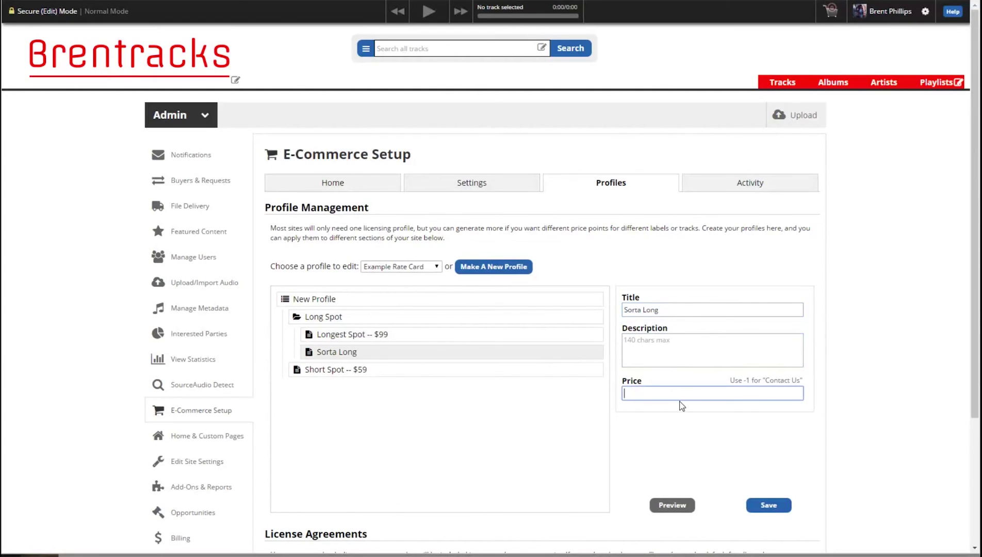
text(79)
Step: Turn Short Spot into a section by adding a license beneath it titled "Shortest Spot" with a price of 12
click(473, 372)
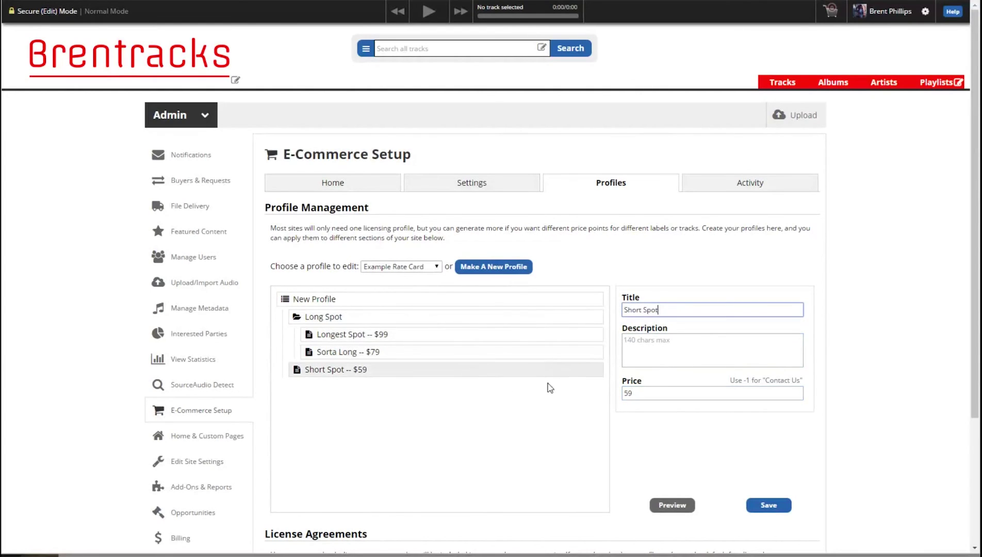
click(596, 370)
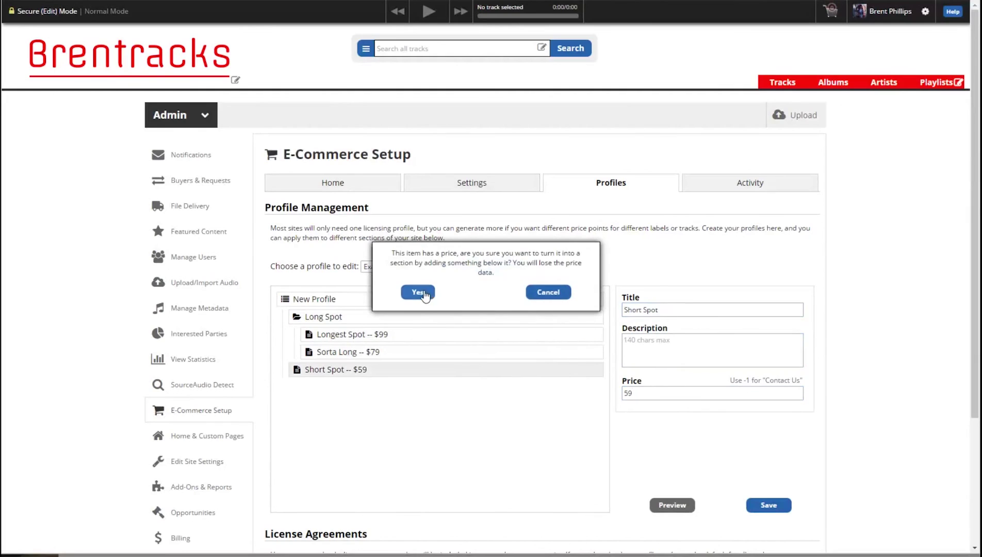
click(419, 292)
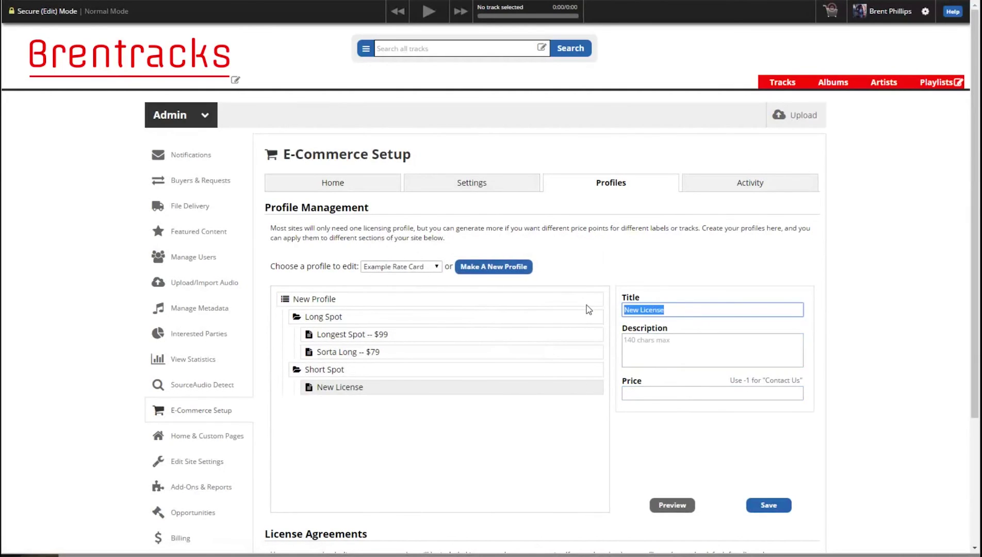
text(Short)
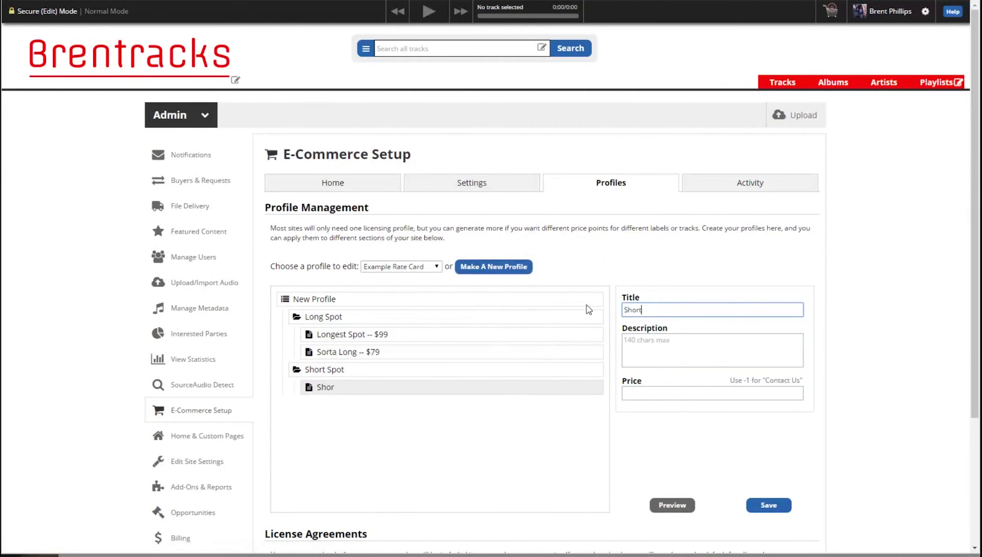
text(est Spot)
key(Tab)
key(Tab)
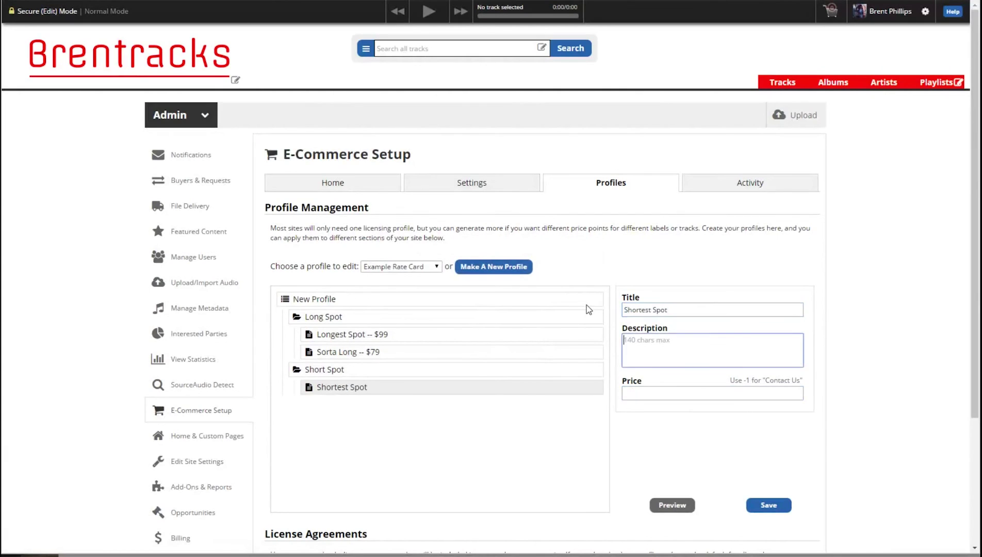
text(12)
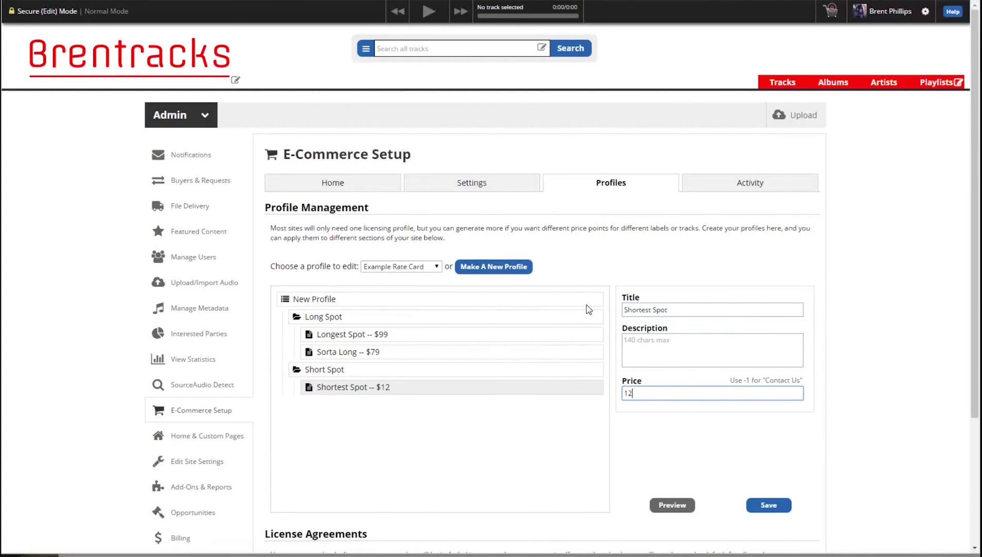
Step: Add another license to the Short Spot section, titled "Sorta Short" with a price of 22
click(594, 371)
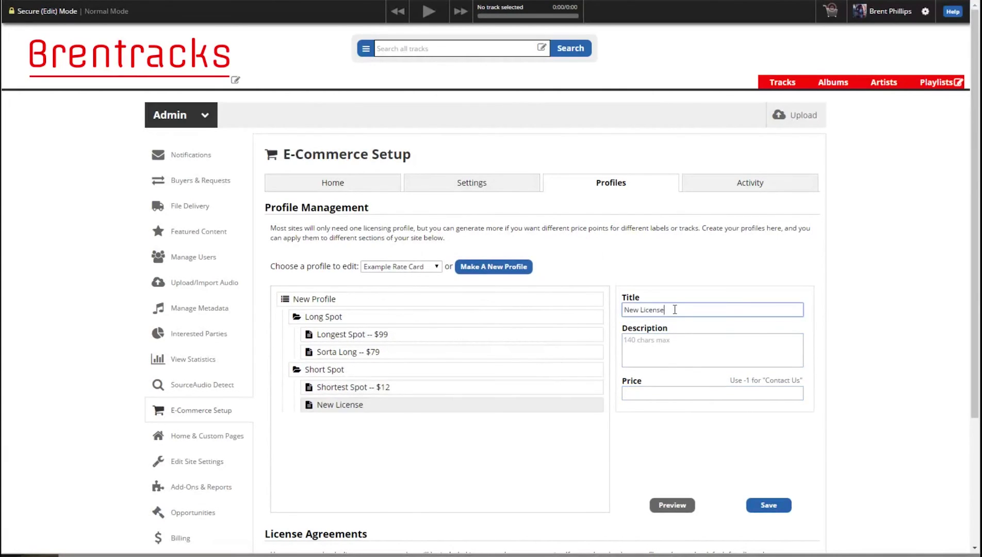
text(Sorta Short)
click(656, 392)
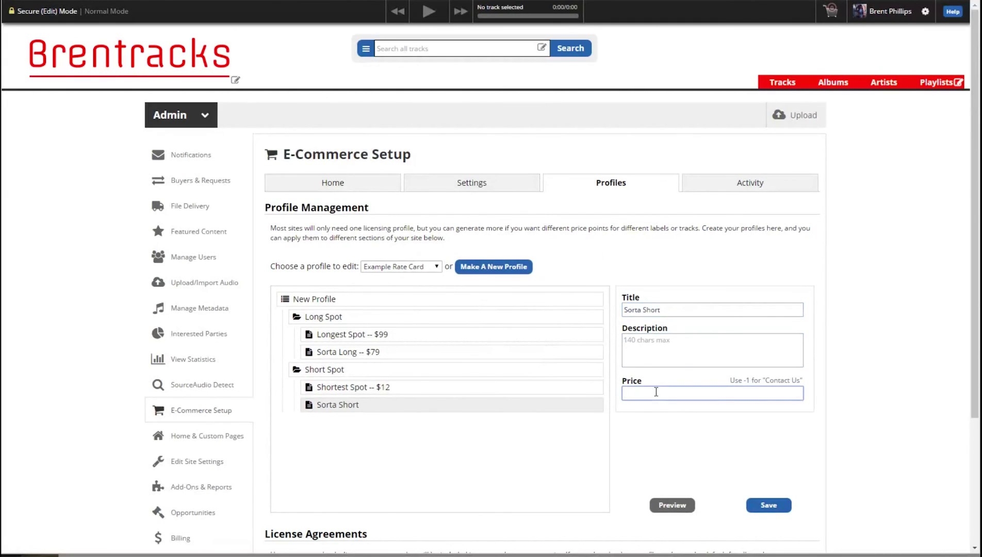
text(22)
Step: Preview the sectioned profile with Long Spot as the usage to check its nested license choices, and close the preview
click(668, 506)
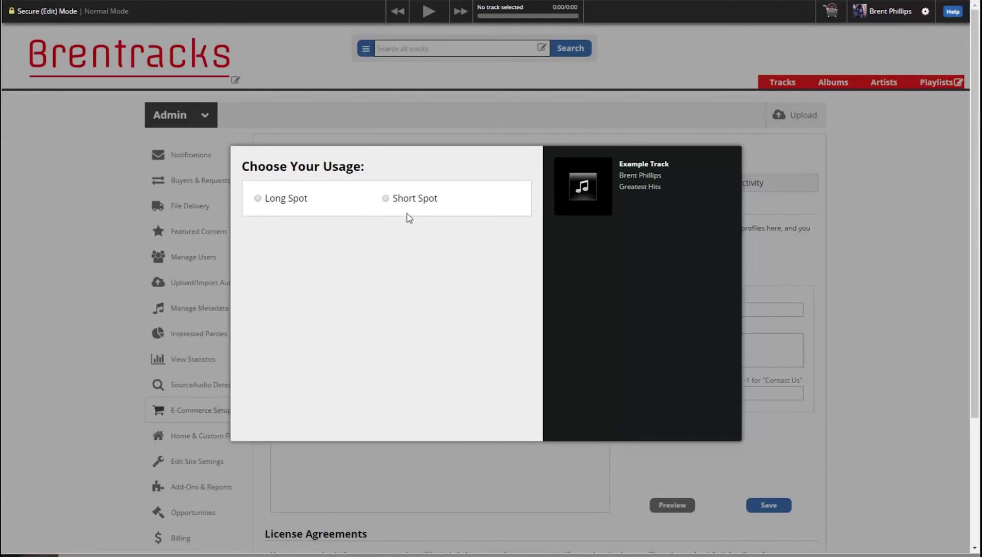
click(290, 202)
click(349, 235)
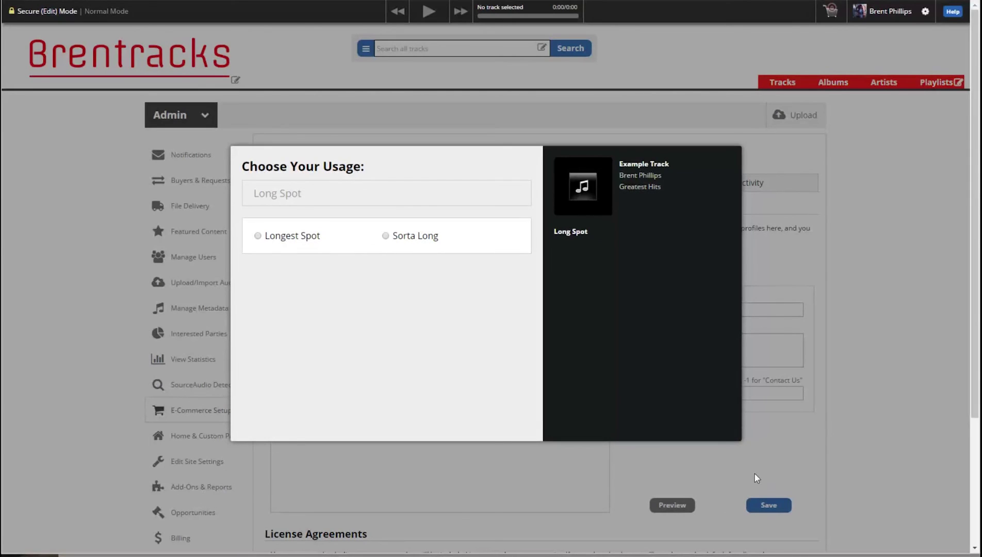
click(771, 448)
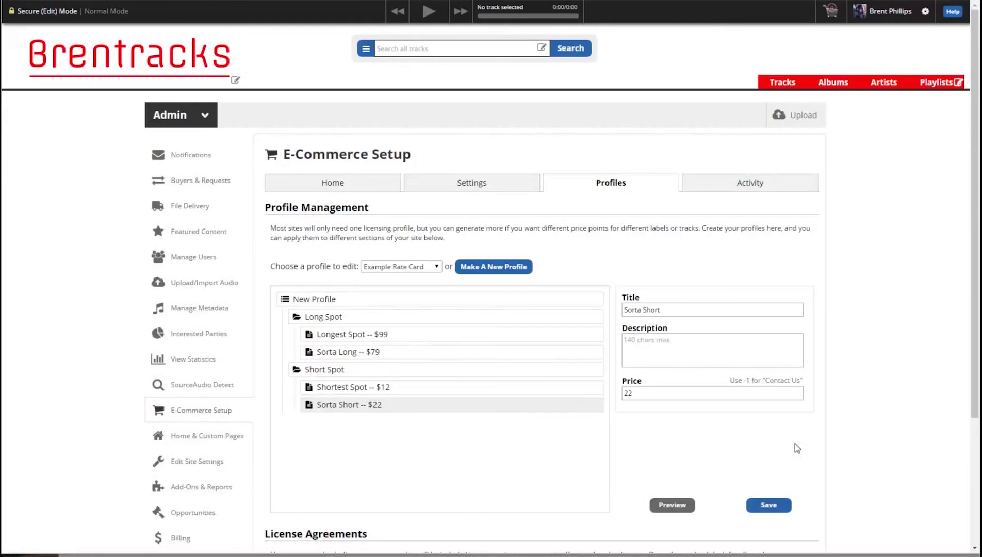
Step: Load the Example Royalty Free profile and preview its single-license purchase flow through adding to cart
click(438, 271)
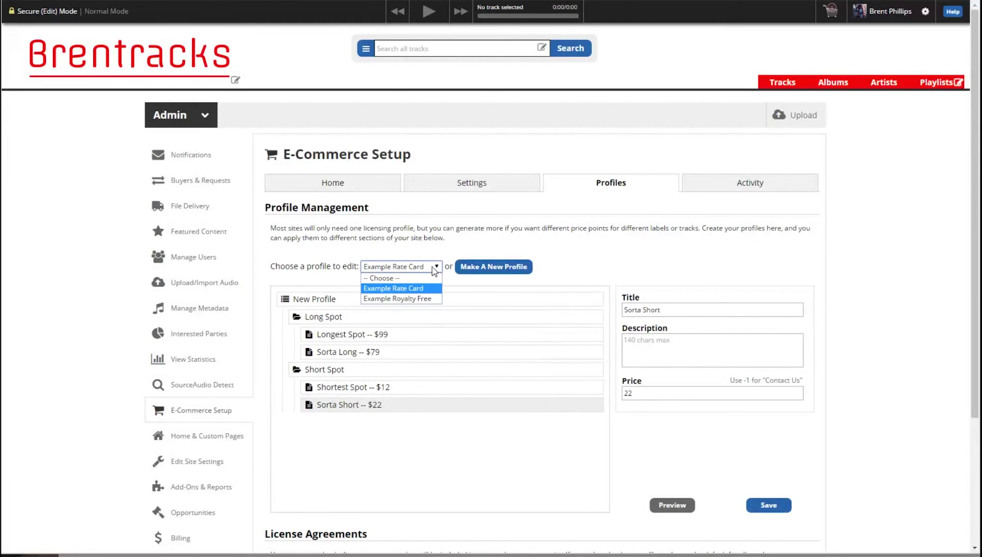
click(414, 300)
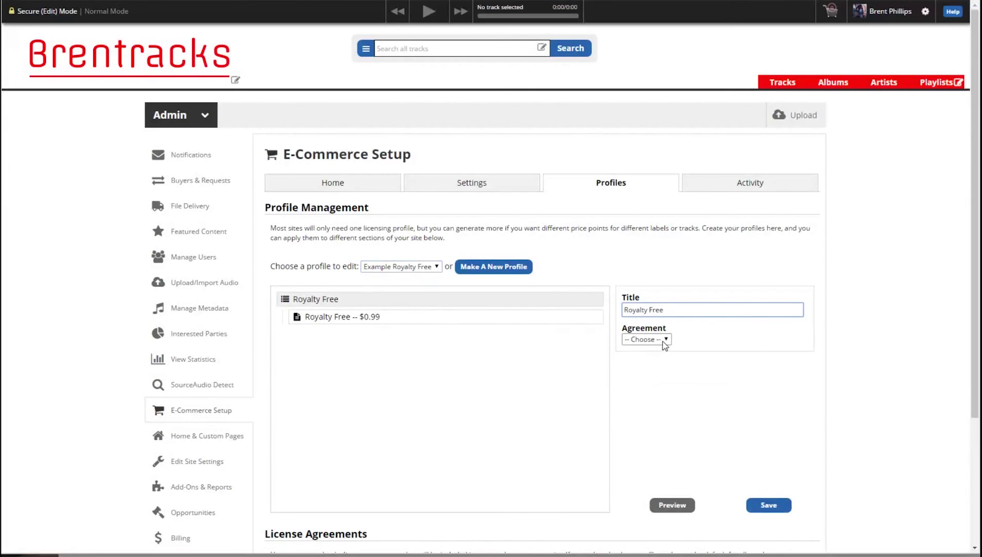
scroll(598, 390, down, 2)
click(671, 392)
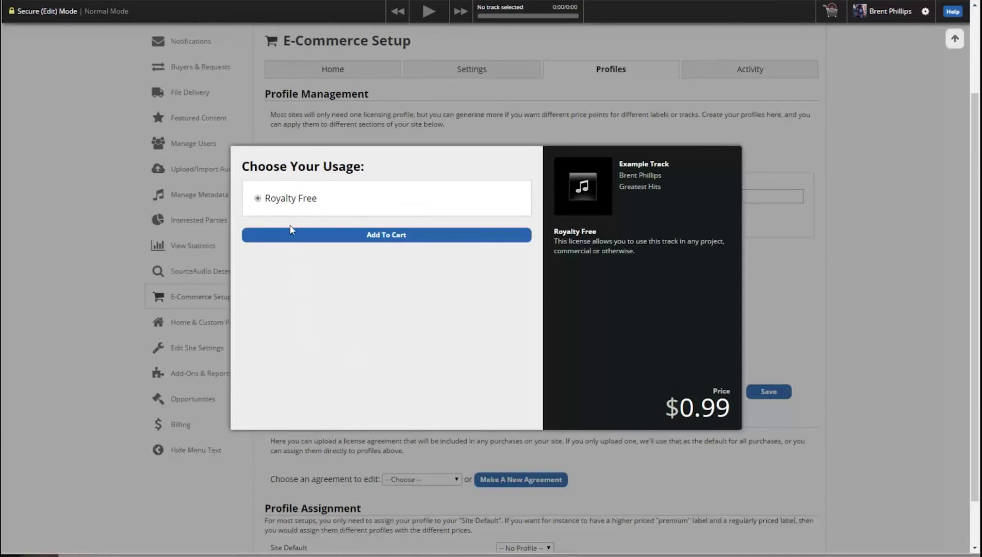
click(374, 239)
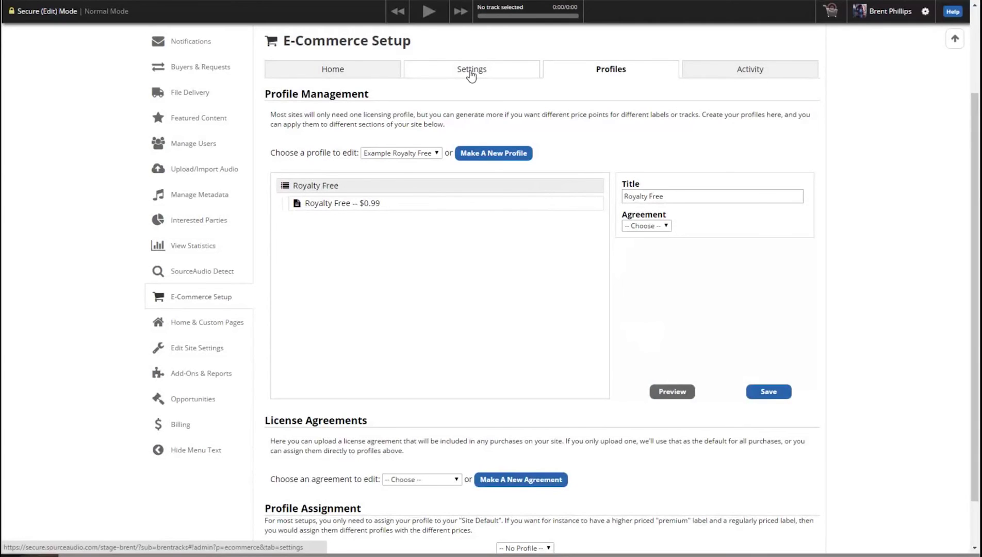
Step: Save the Royalty Free profile and enable Bypass Single Choices in the e-commerce settings
click(774, 391)
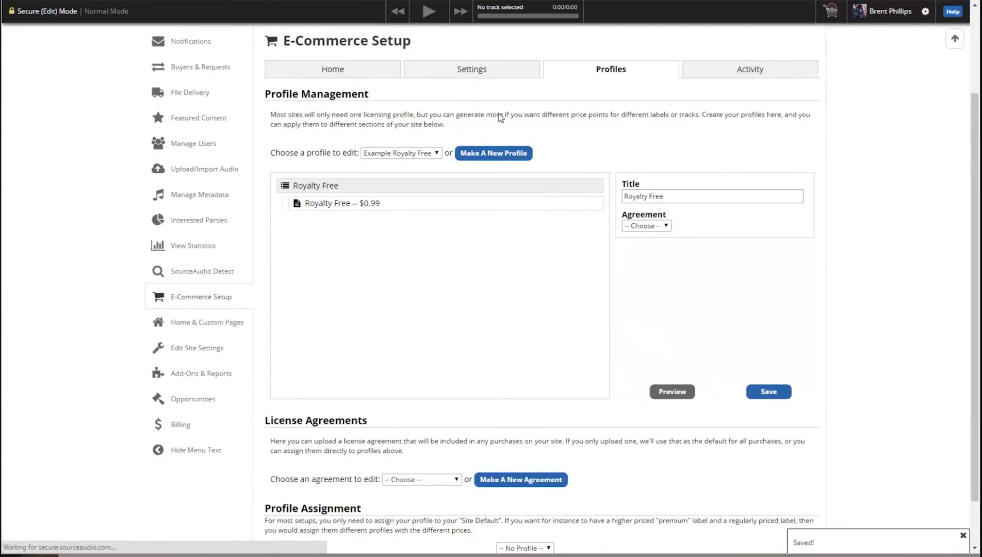
click(474, 75)
click(481, 183)
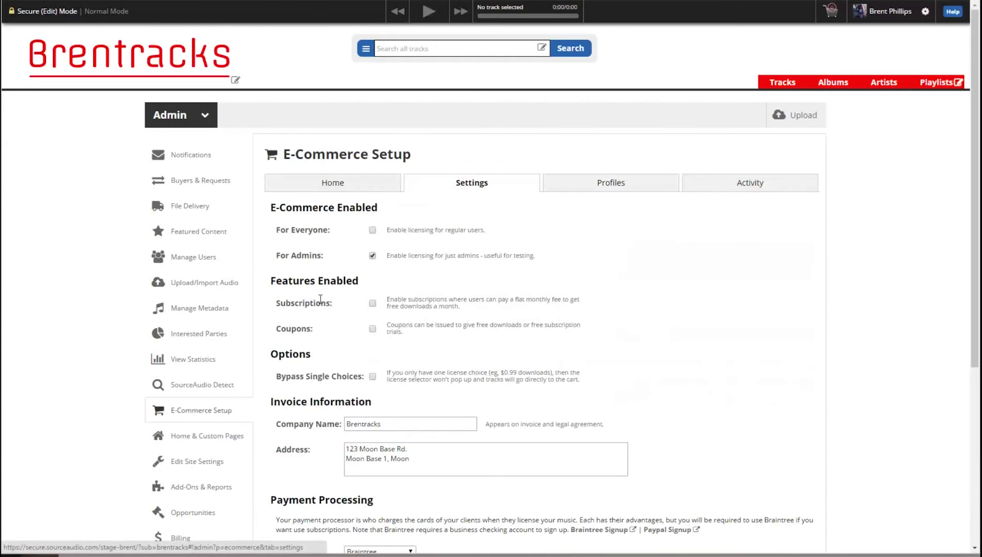
click(373, 376)
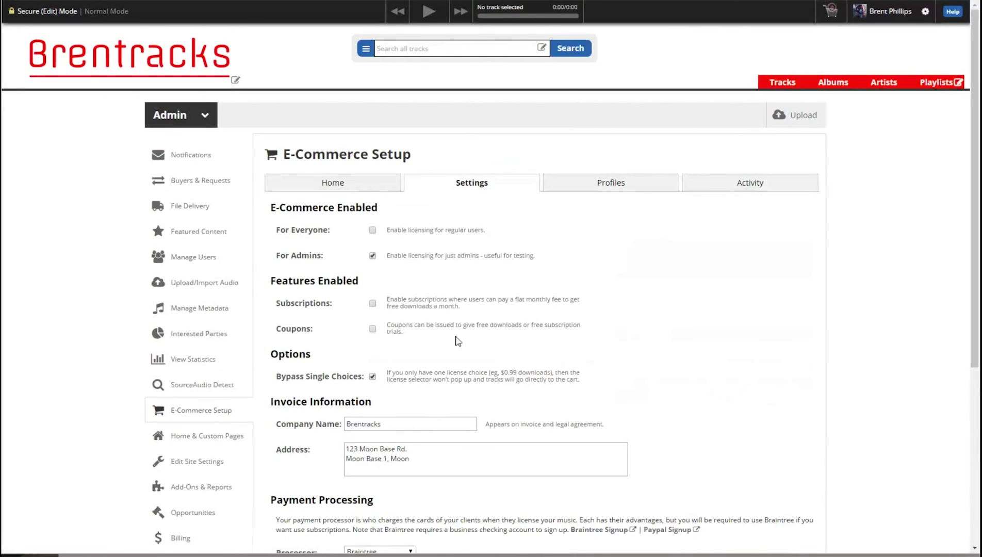
Step: Open the Standard Agreement for editing from the licensing profiles page, check the licensor name in its opening paragraph, and save the agreement
click(592, 192)
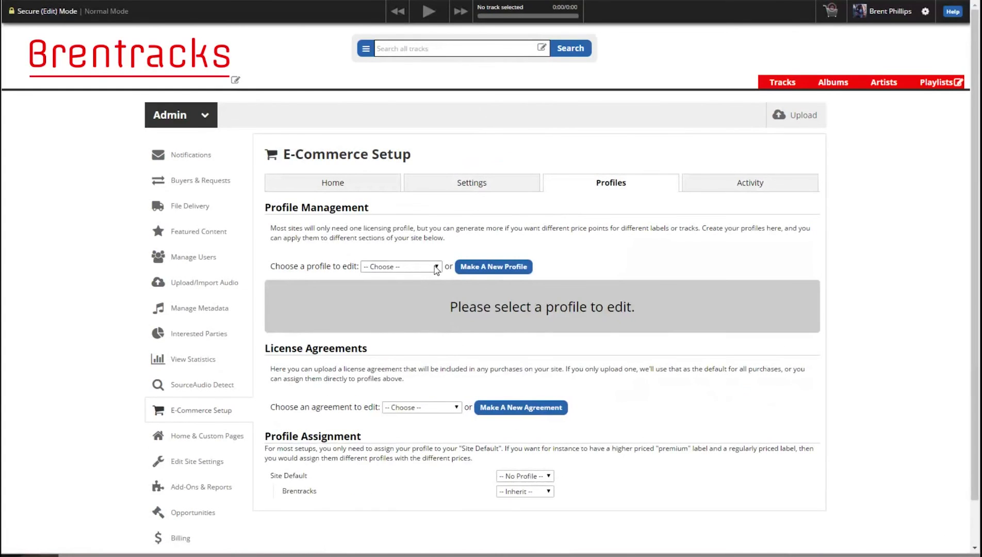
scroll(436, 269, down, 1)
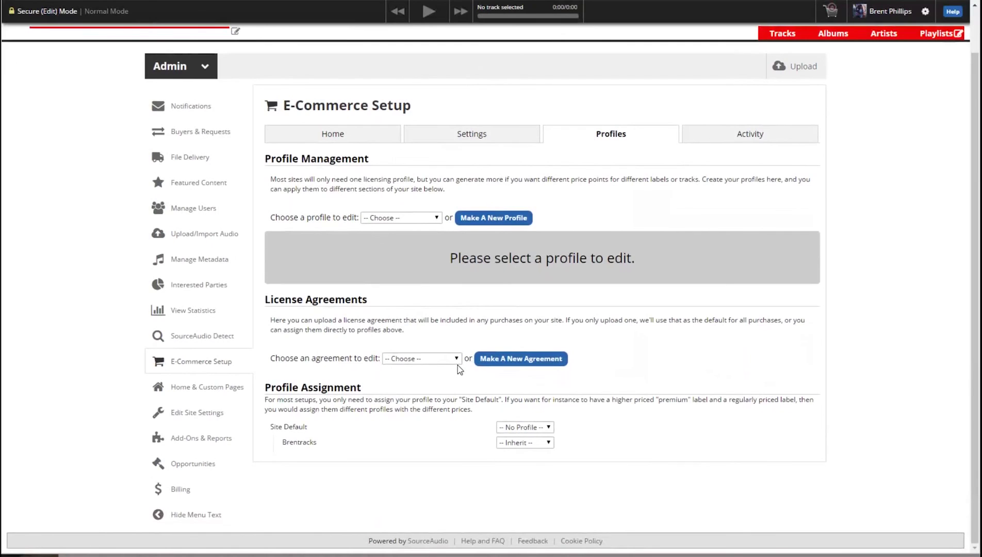
click(456, 360)
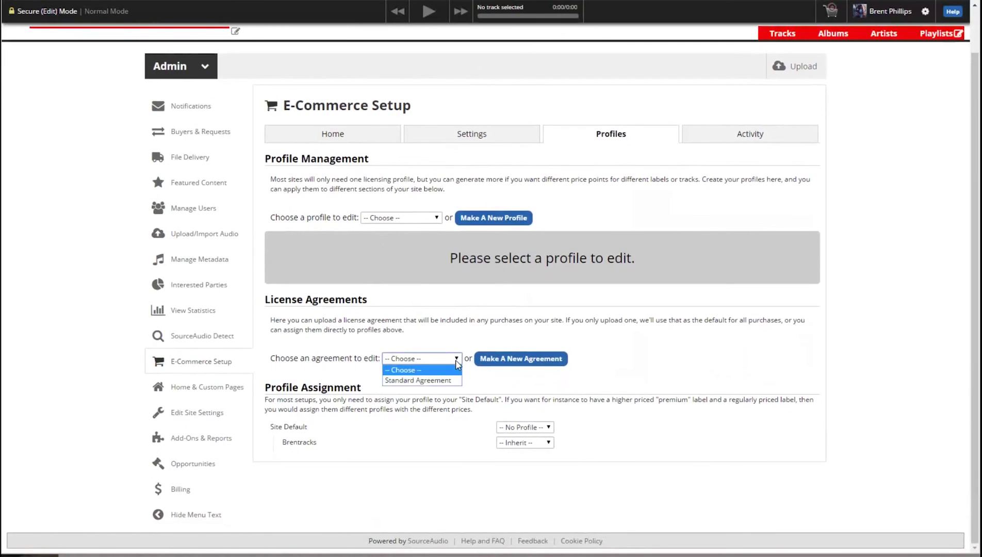
click(423, 381)
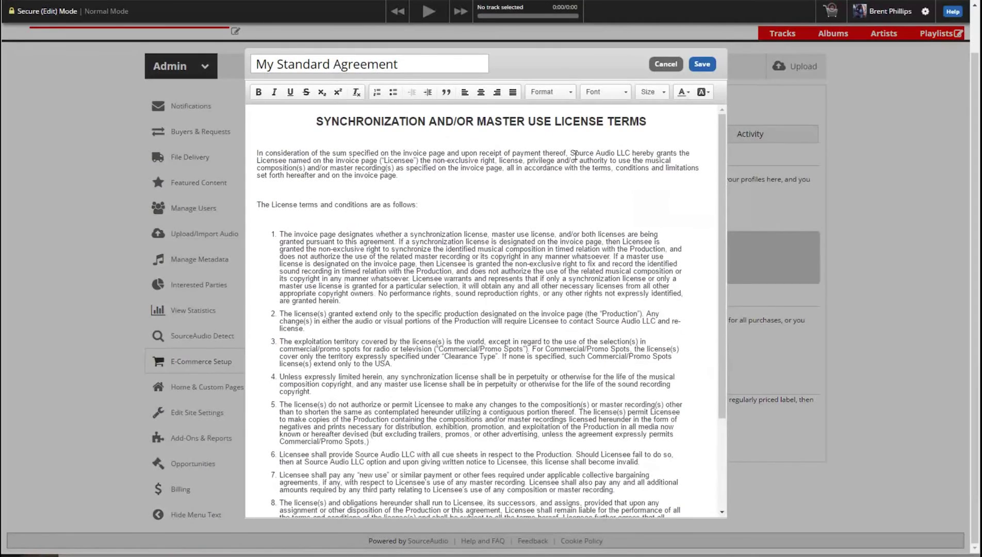
drag(571, 155, 631, 155)
click(648, 199)
click(702, 64)
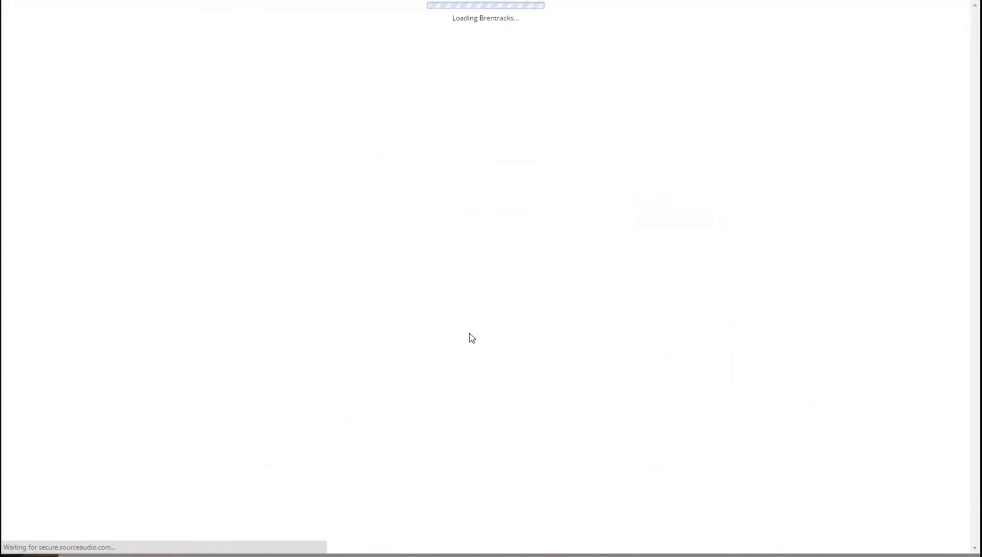
Step: Load the Royalty Free profile, assign My Standard Agreement as its agreement, and save the profile
click(438, 267)
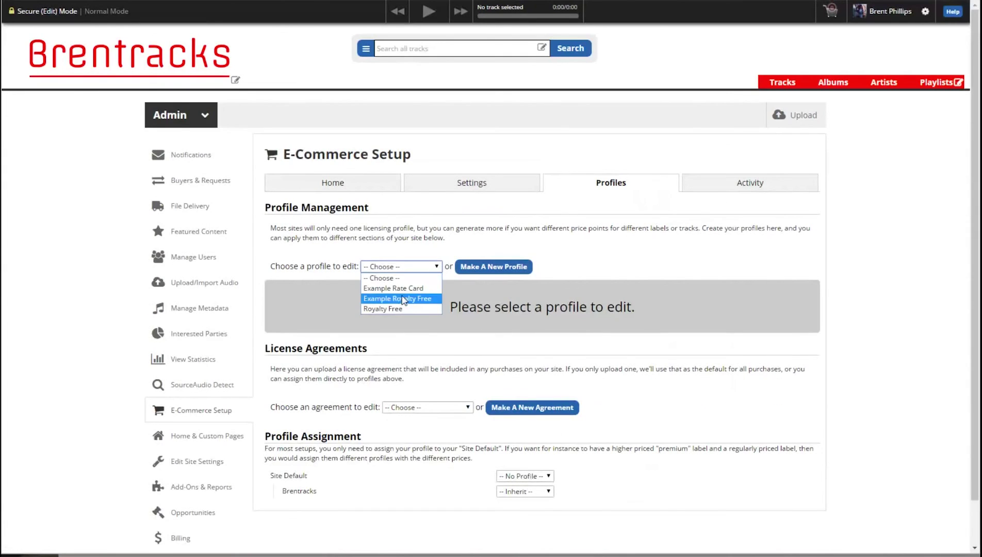
click(394, 308)
click(676, 339)
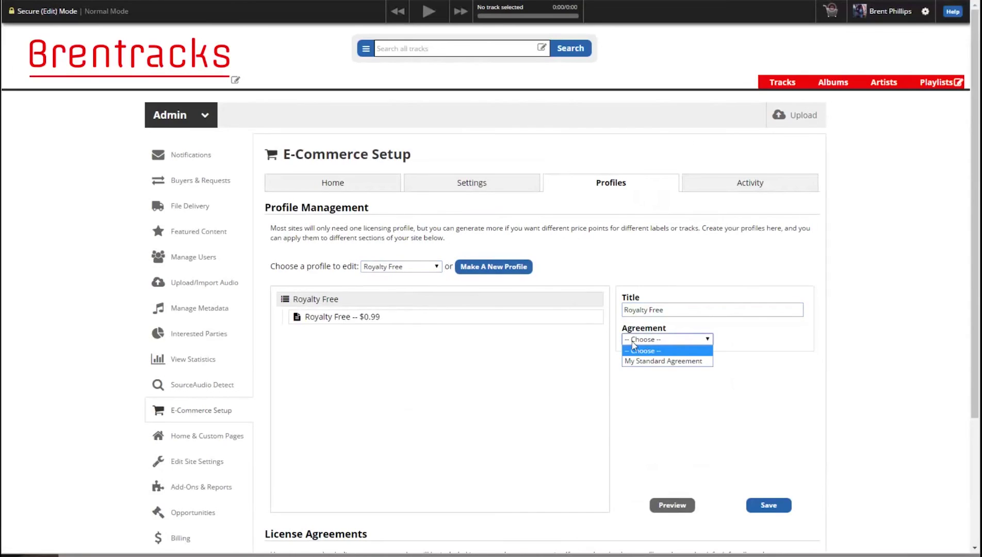
click(649, 360)
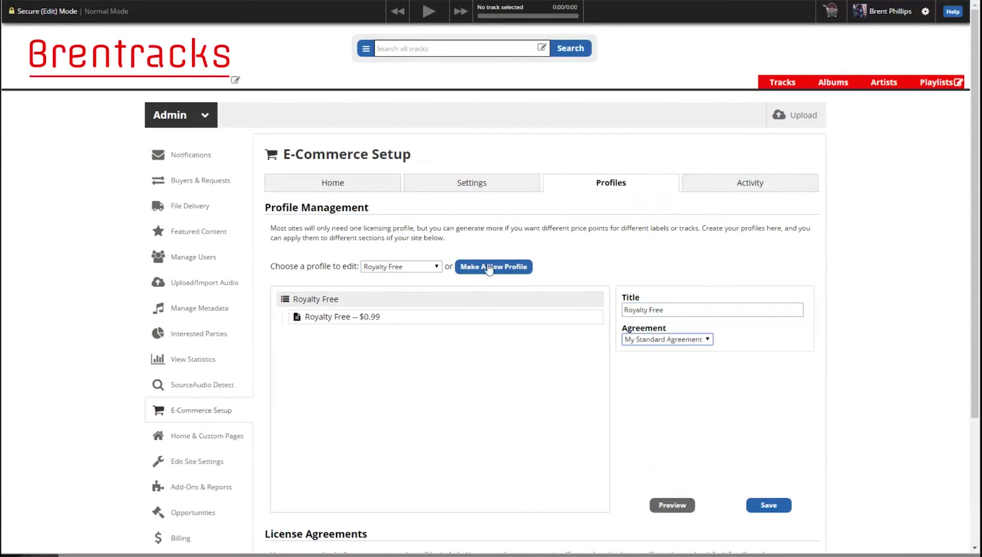
click(770, 505)
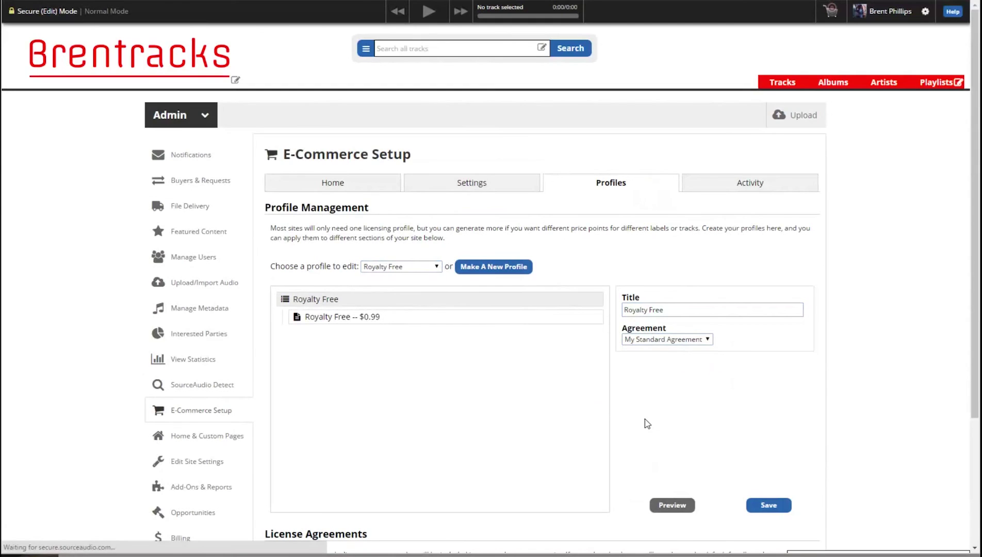
Step: Assign the Royalty Free profile as the Site Default under Profile Assignment
scroll(638, 369, down, 1)
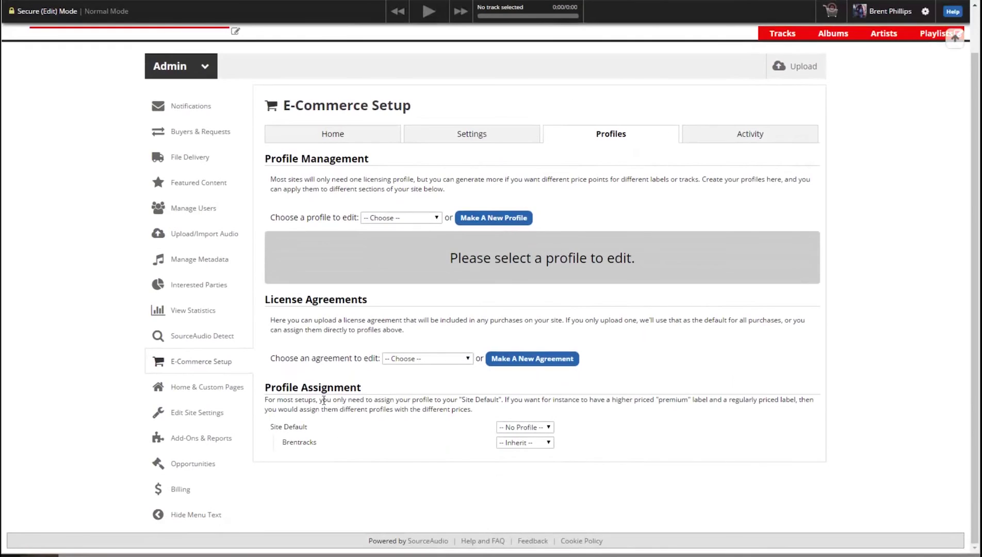
drag(283, 388, 361, 389)
click(361, 419)
click(549, 431)
click(535, 449)
Step: Switch the Brentracks label's profile assignment to No Profile and back to Inherit
drag(292, 444, 314, 446)
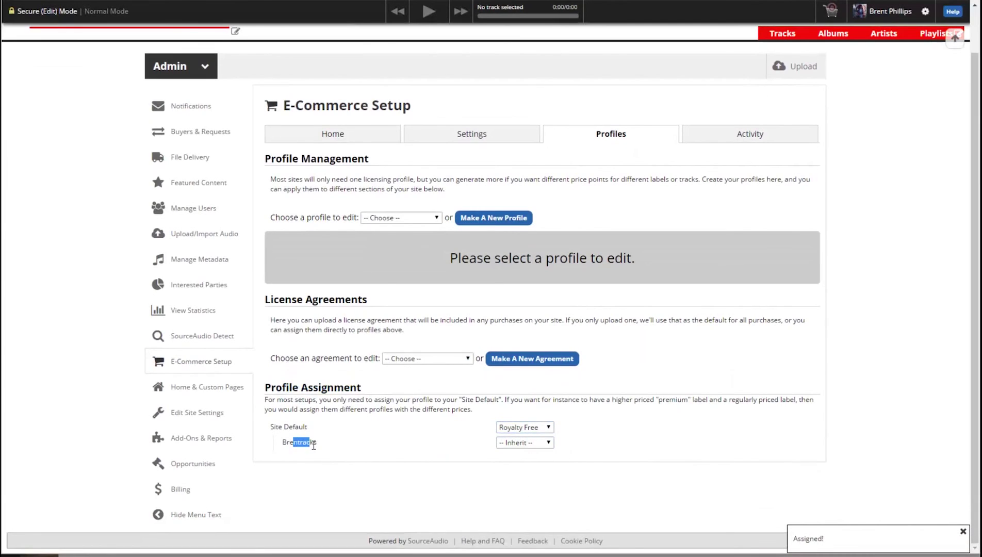
click(542, 443)
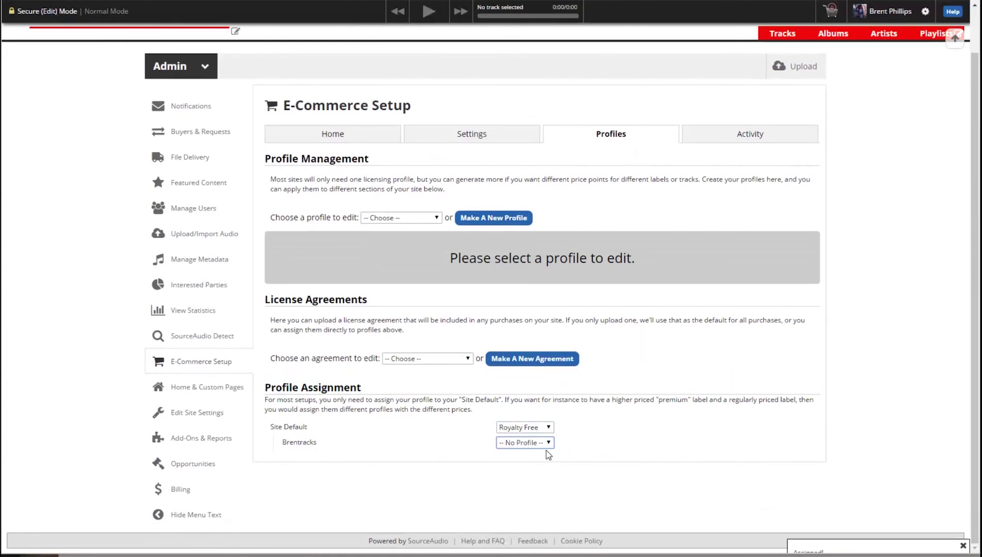
click(549, 443)
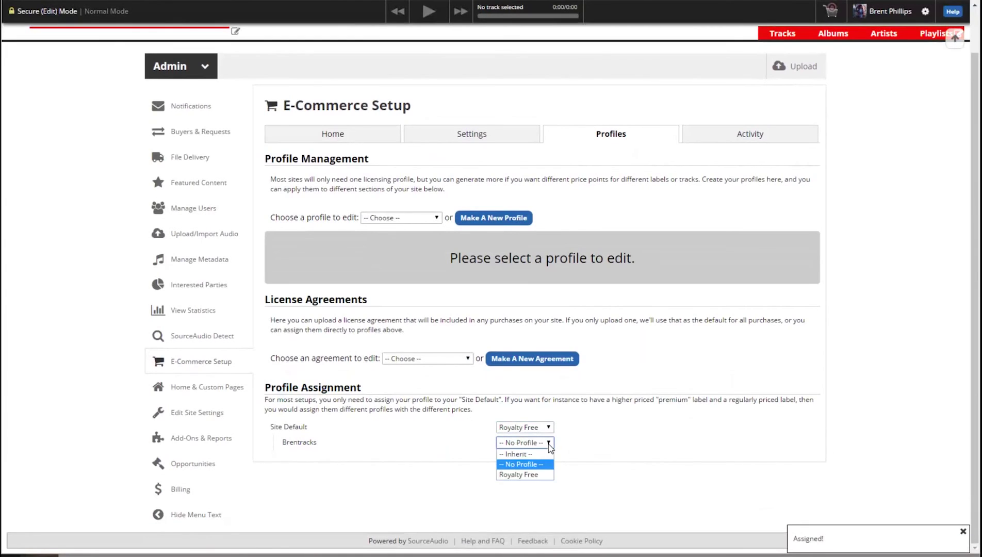
click(519, 455)
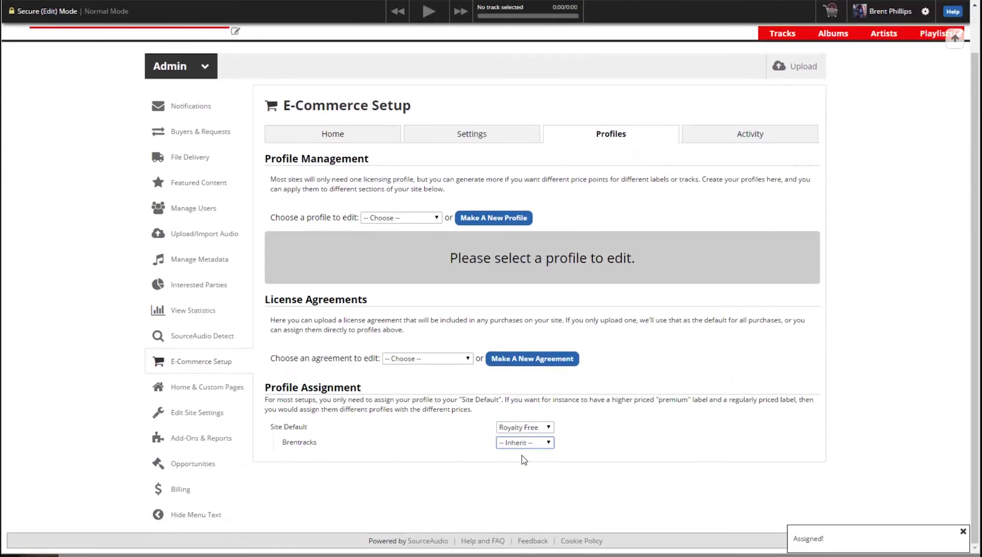
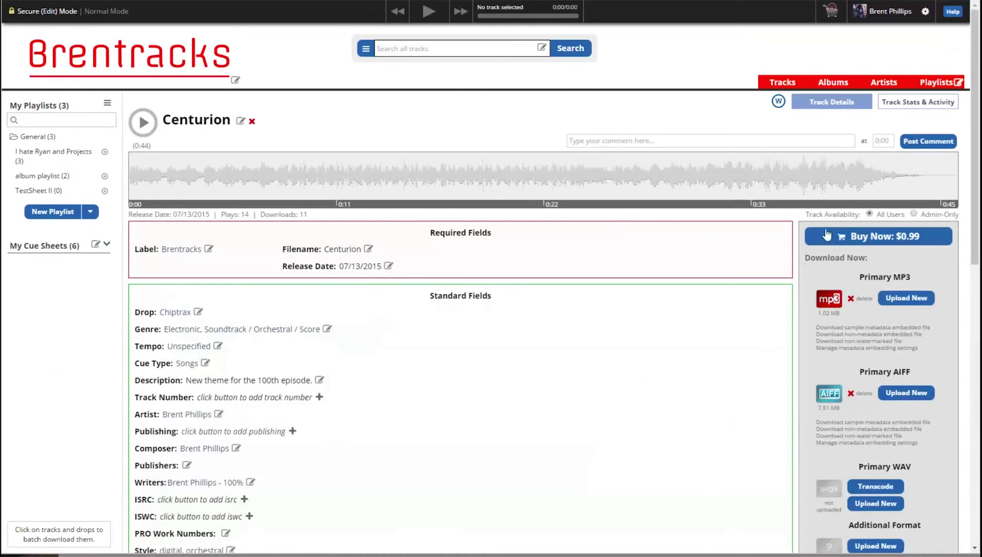
Step: Check the Buy Now license selector on the Centurion track, close it, and enable Bypass Single Choices in the e-commerce settings
click(876, 238)
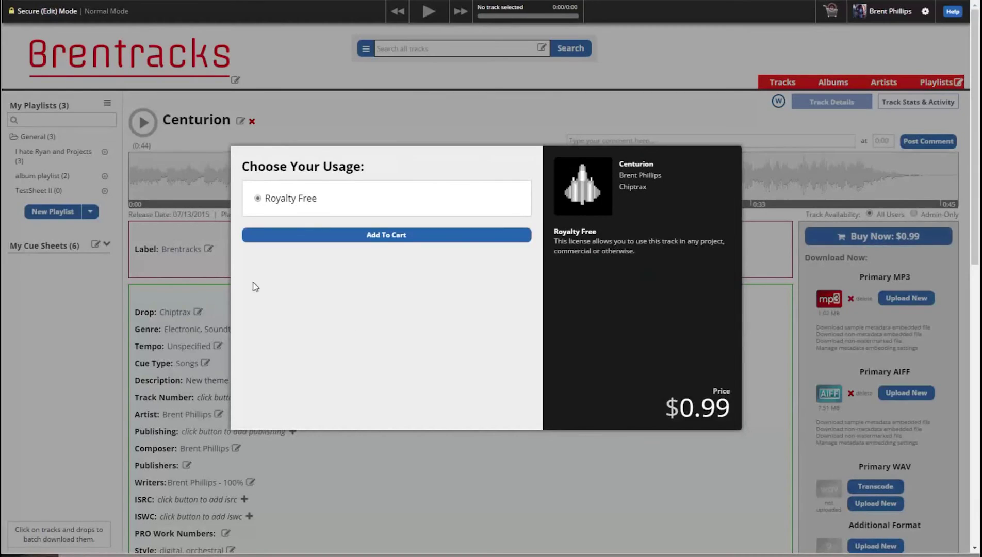
click(744, 297)
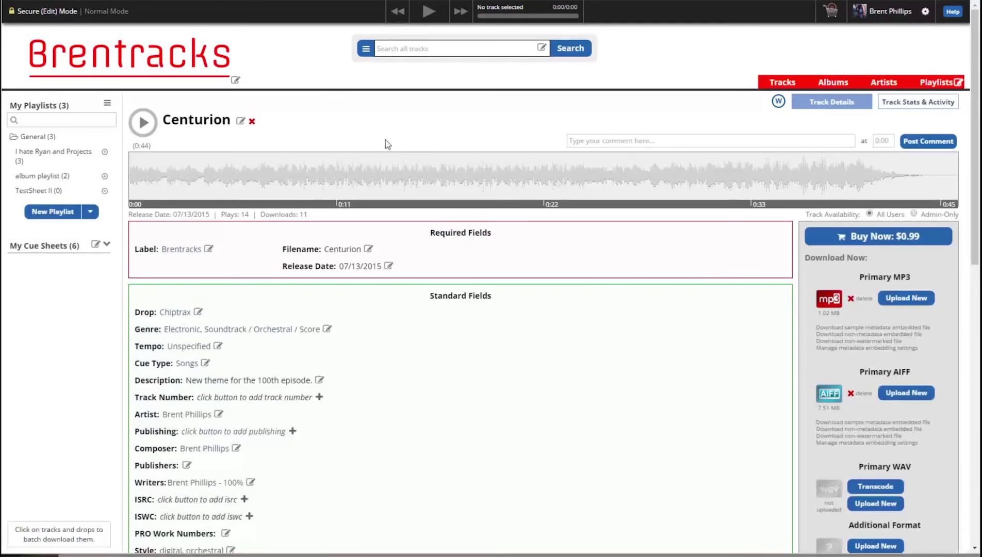
click(883, 11)
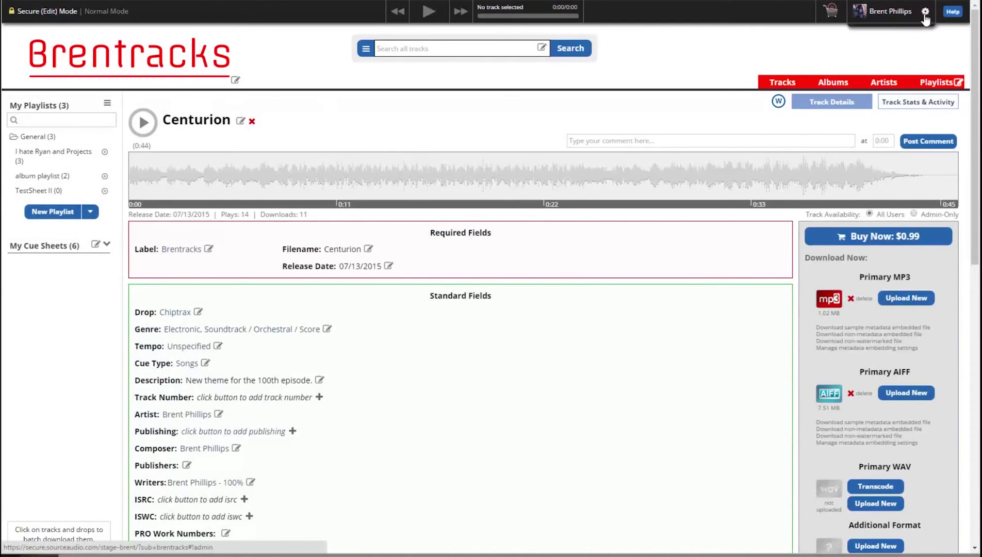
click(884, 48)
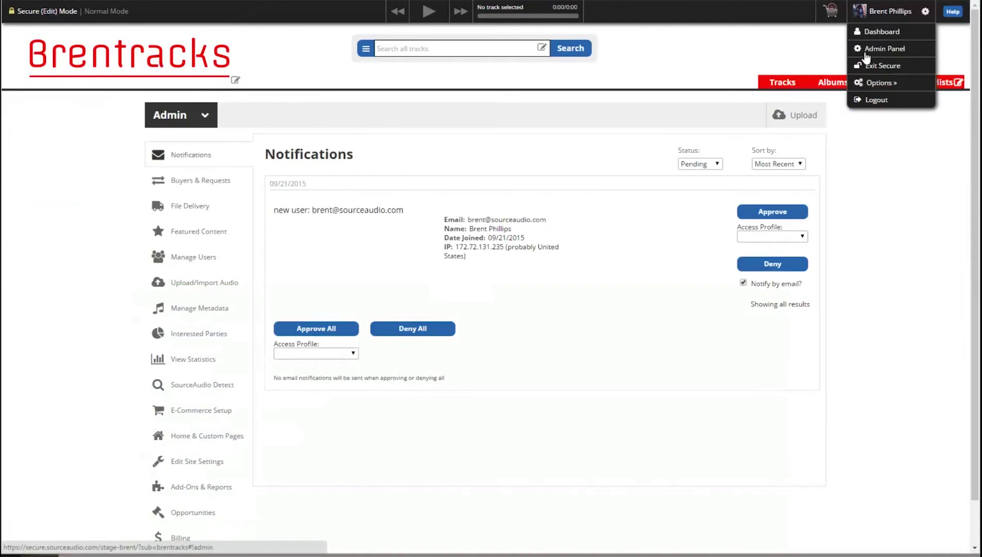
click(196, 411)
click(453, 187)
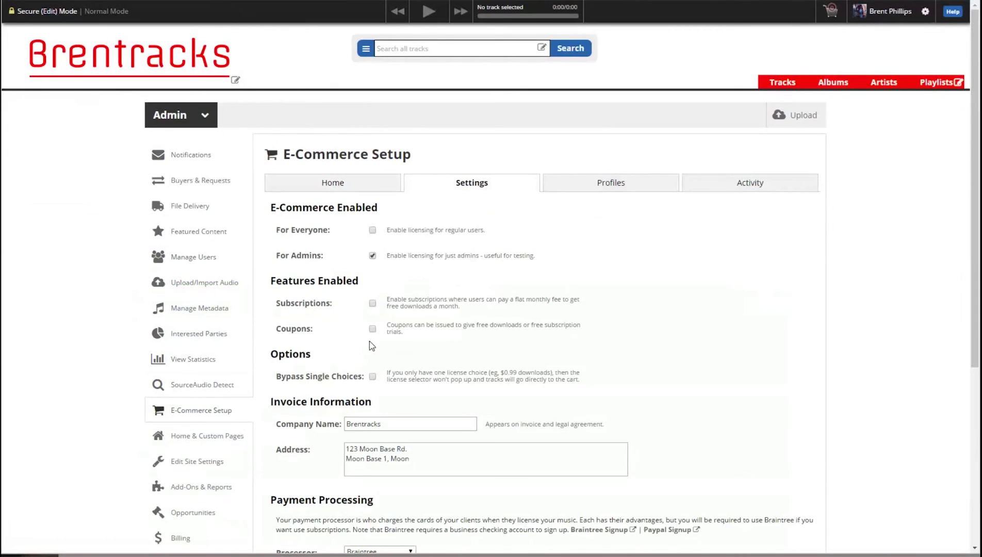
scroll(707, 392, down, 5)
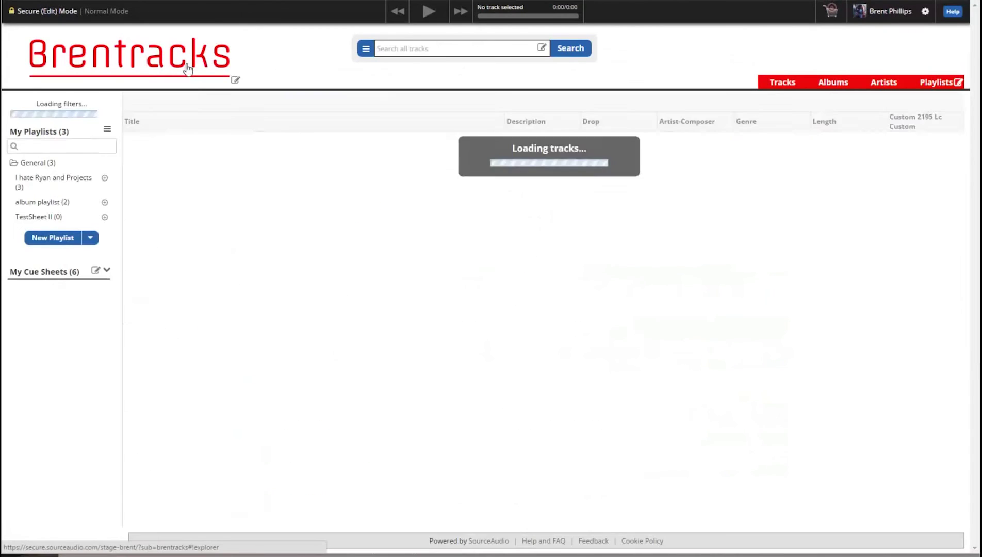
Step: Add the Centurion track to the cart from its details page and return to the track list
click(179, 169)
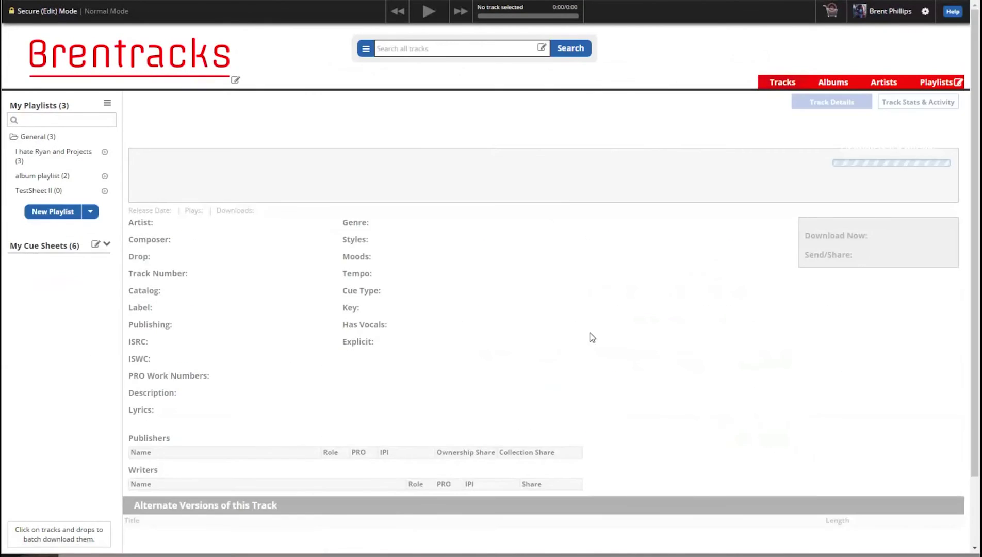
click(883, 243)
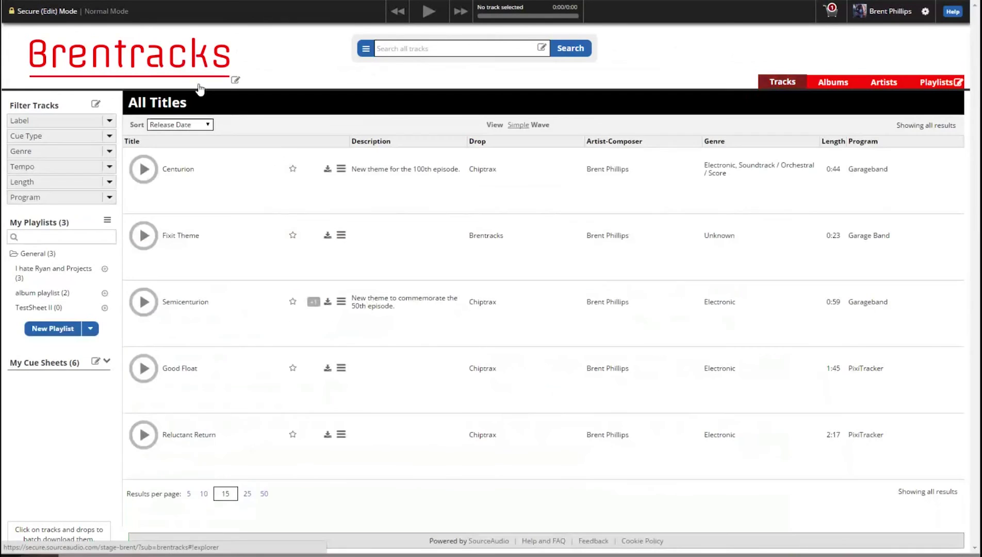
click(178, 59)
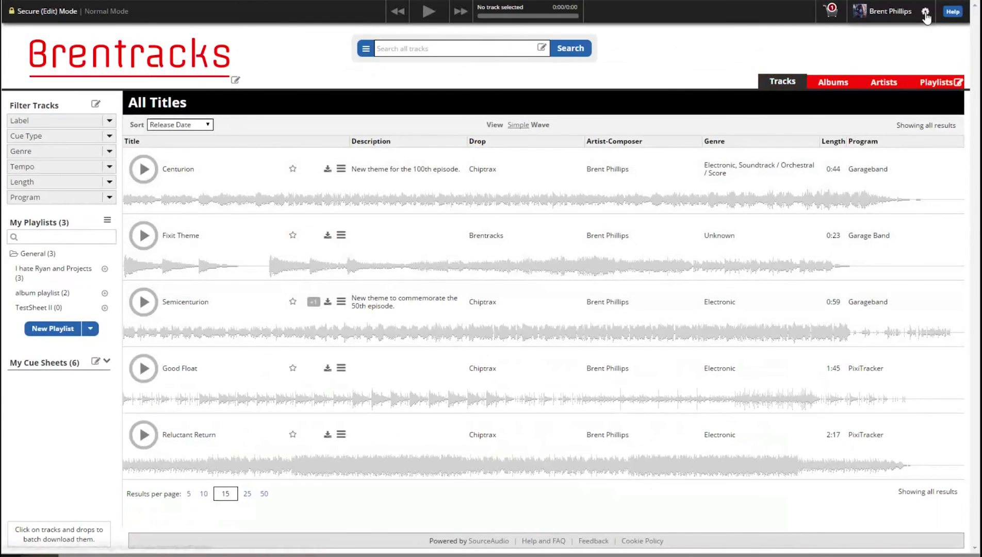
Step: Set Column 8 of the site's track list columns to Licensing: Add To Cart and save the changes
click(889, 12)
click(884, 48)
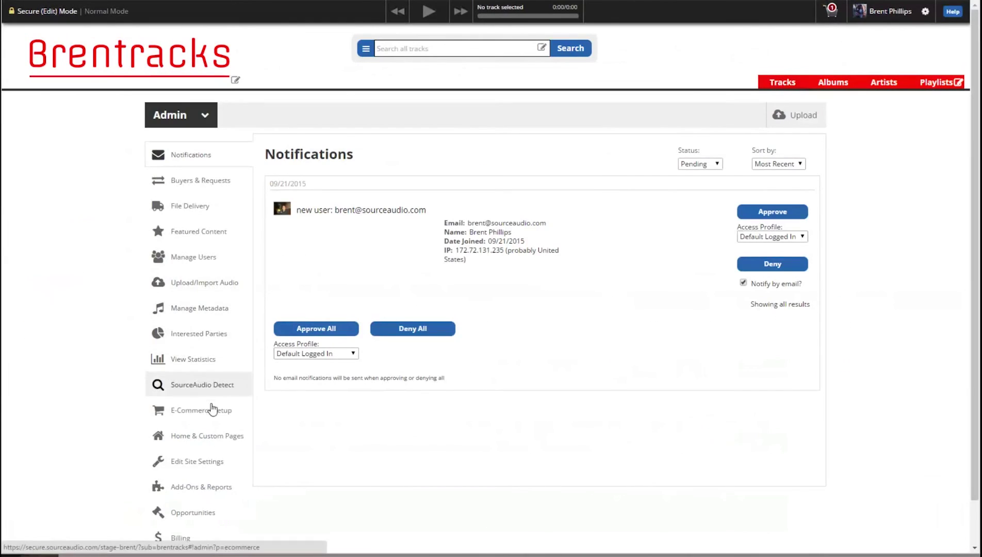
click(187, 467)
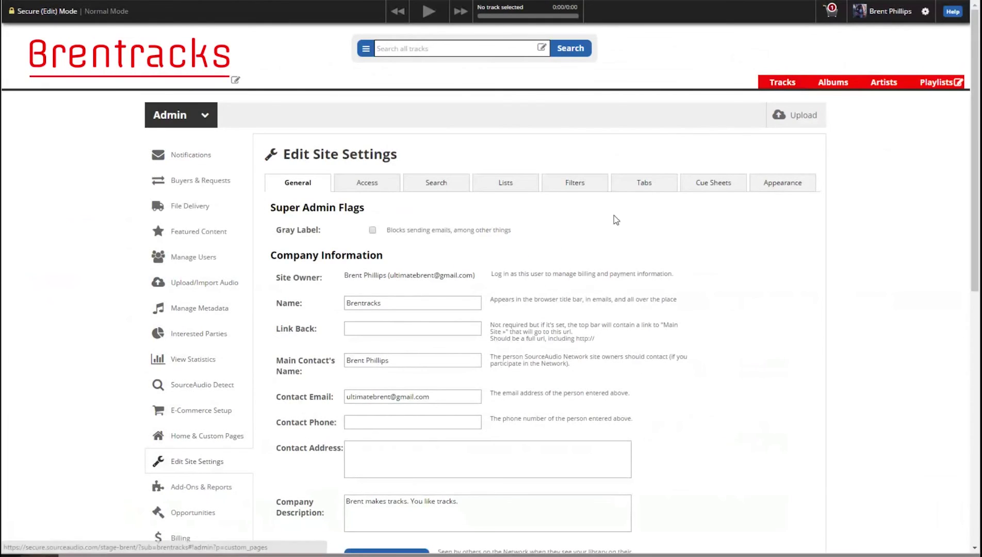
click(493, 189)
click(810, 207)
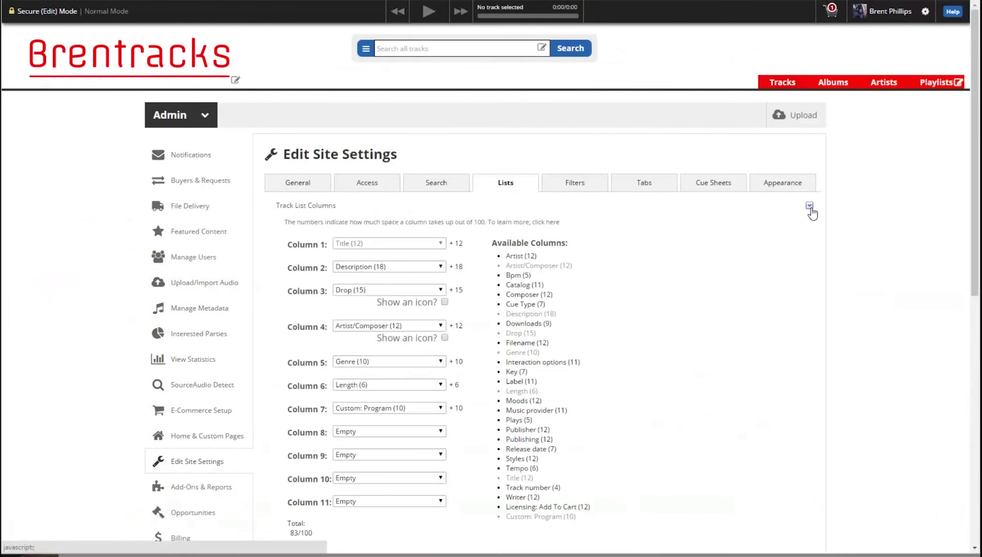
click(440, 432)
scroll(396, 509, down, 3)
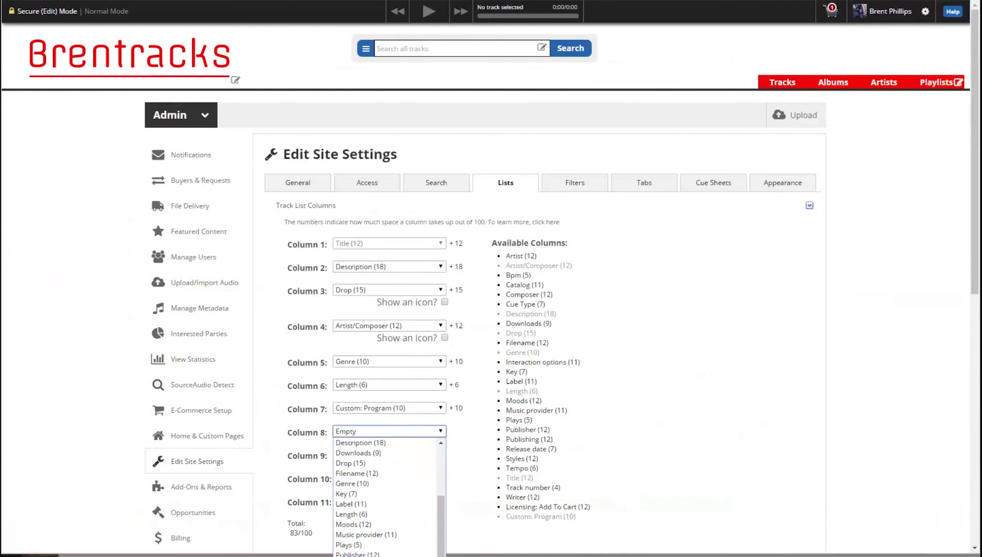
scroll(396, 510, down, 5)
click(377, 545)
scroll(737, 449, down, 9)
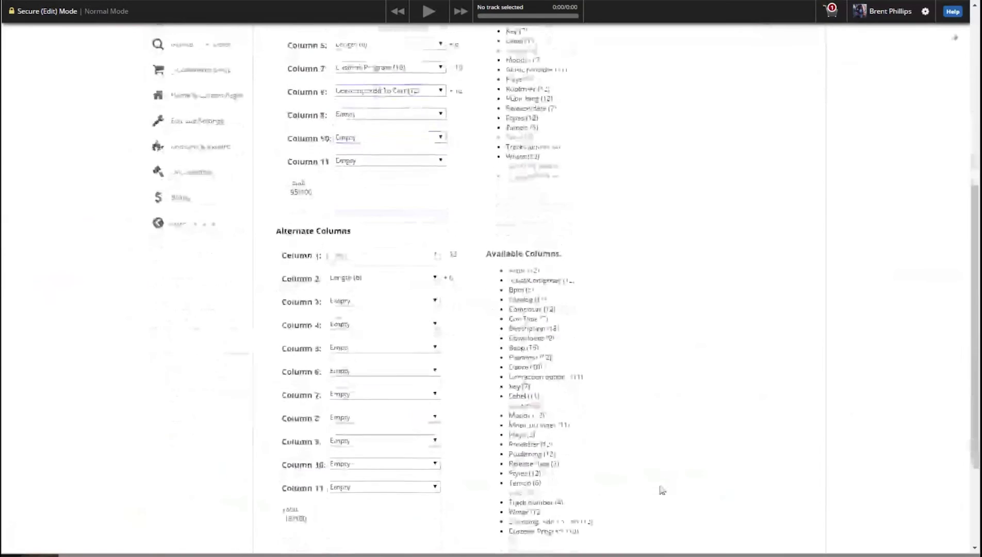
click(777, 544)
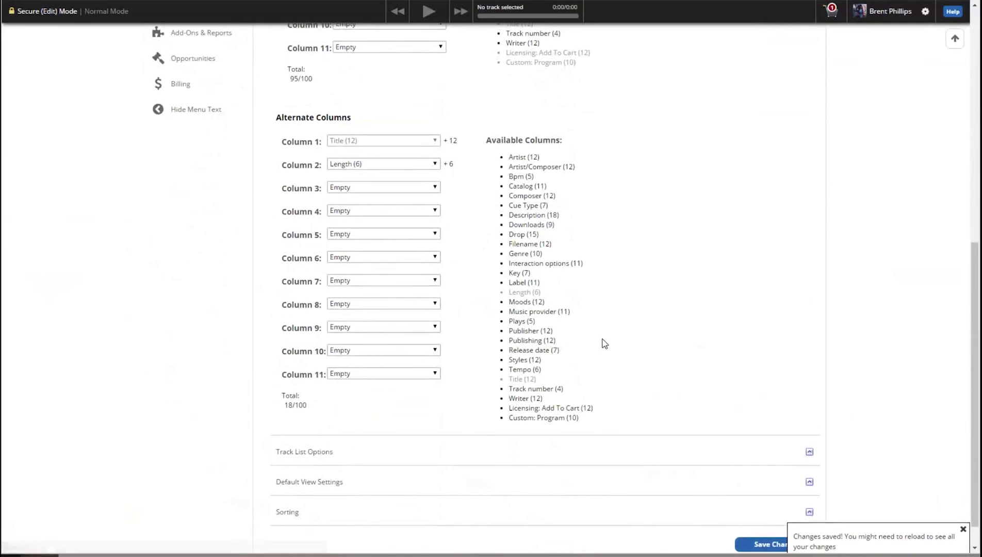
Step: Reload the track list and add Centurion, Fixit Theme and Semicenturion to the cart
scroll(538, 316, up, 15)
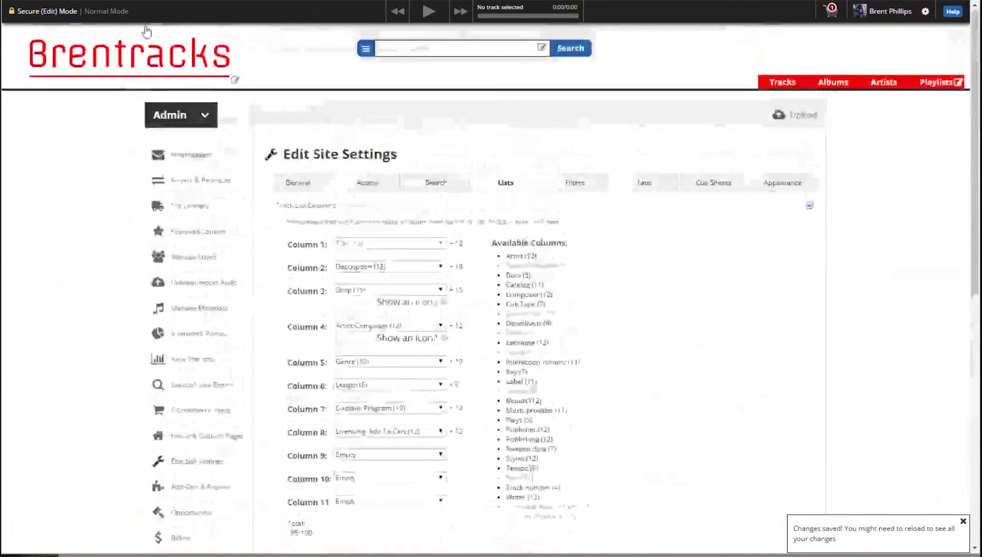
click(783, 81)
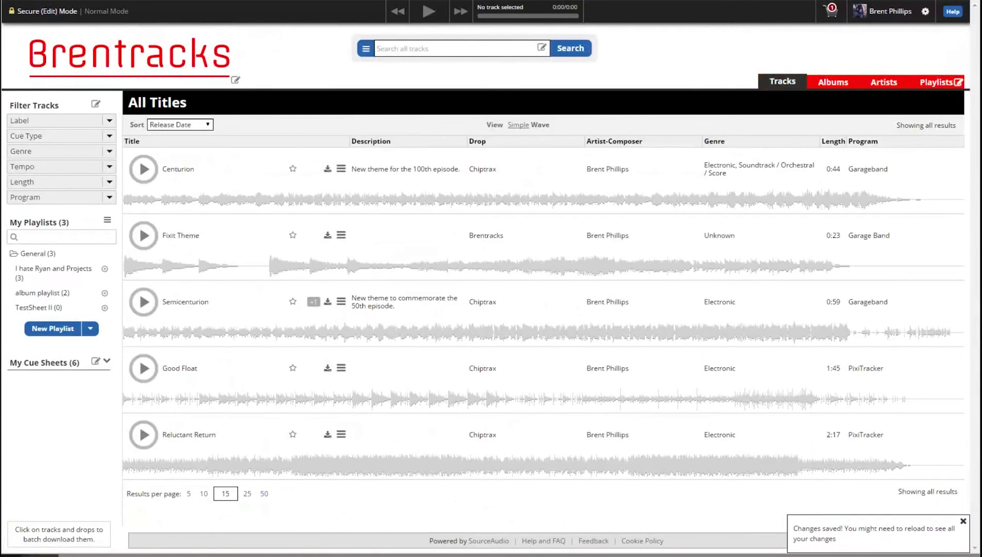
key(F5)
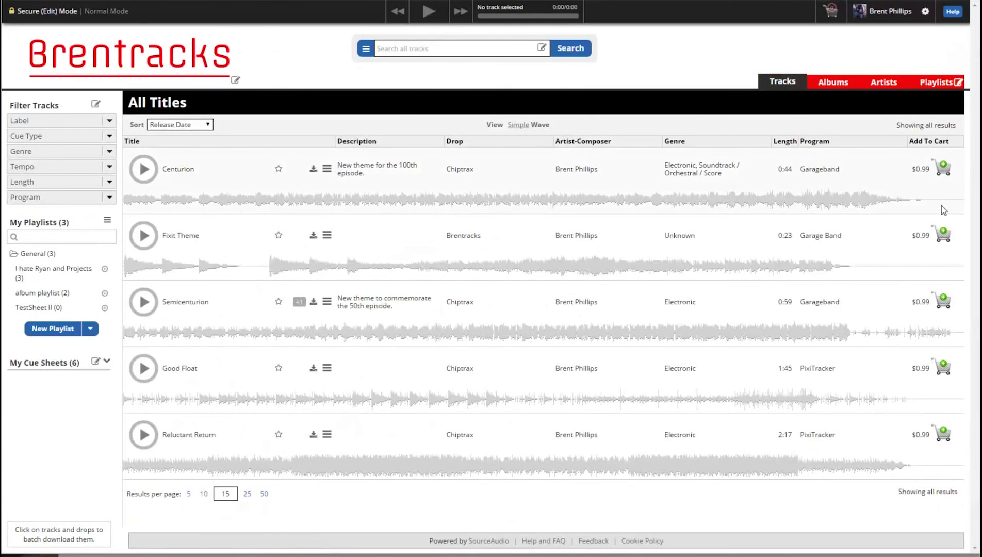
click(943, 169)
click(943, 235)
click(942, 308)
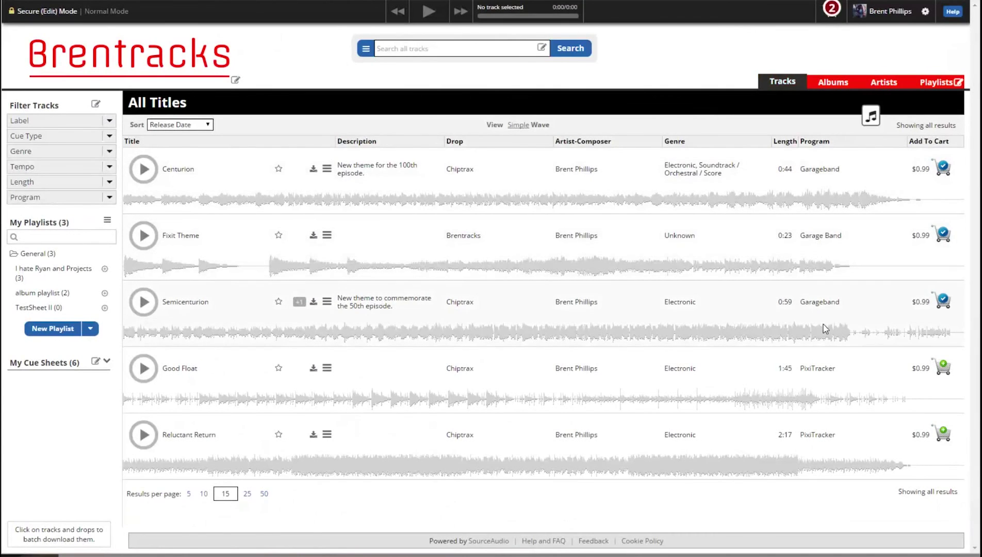
Step: Open the shopping cart and examine the license description under the Centurion track
click(833, 15)
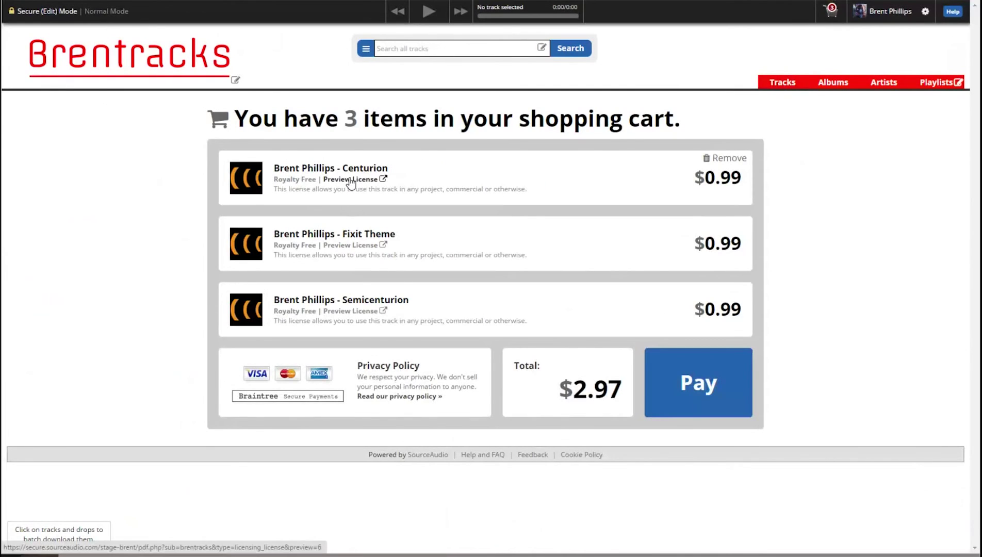
drag(290, 189, 395, 189)
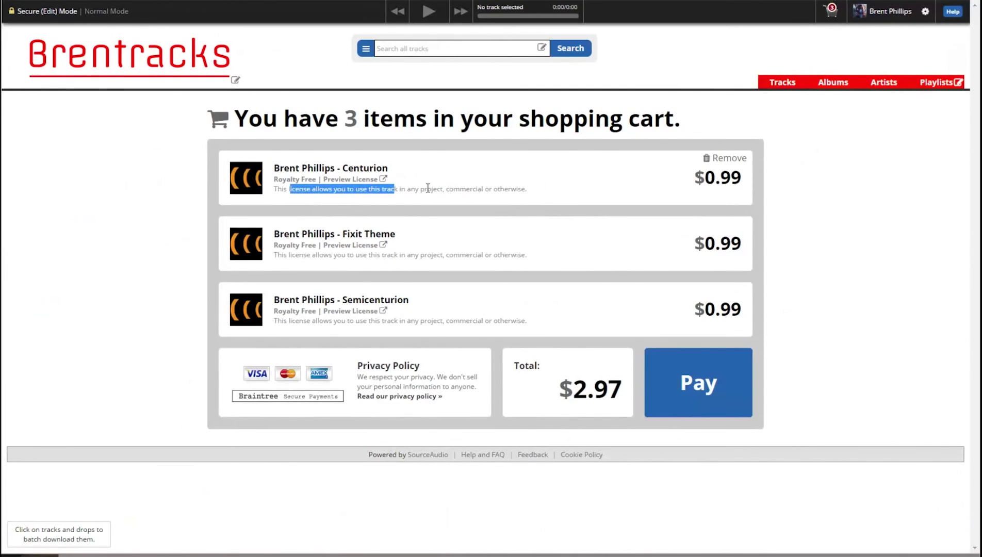
click(449, 189)
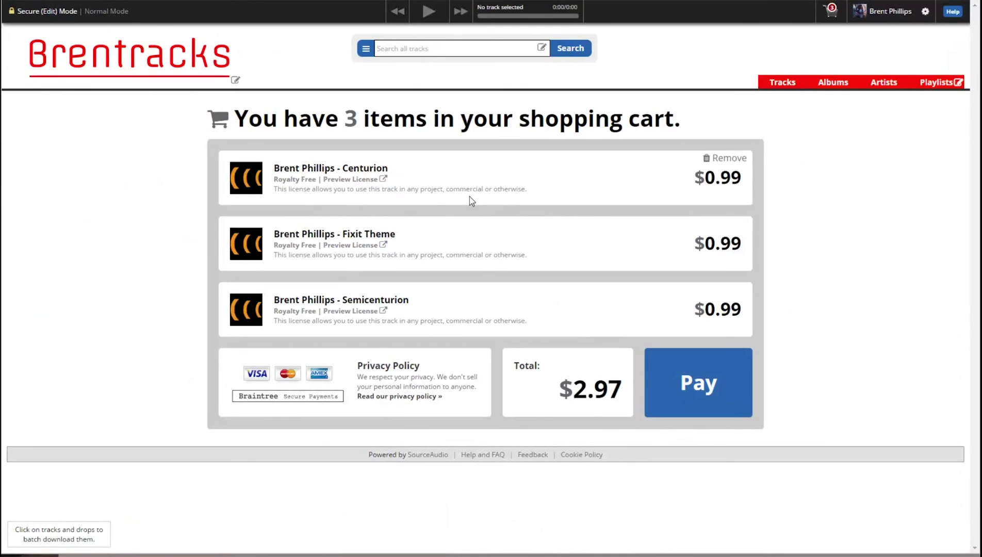
Step: Purchase the three track licenses in the cart with a new card, entering the card number, CVV, cardholder name and expiration date
click(705, 379)
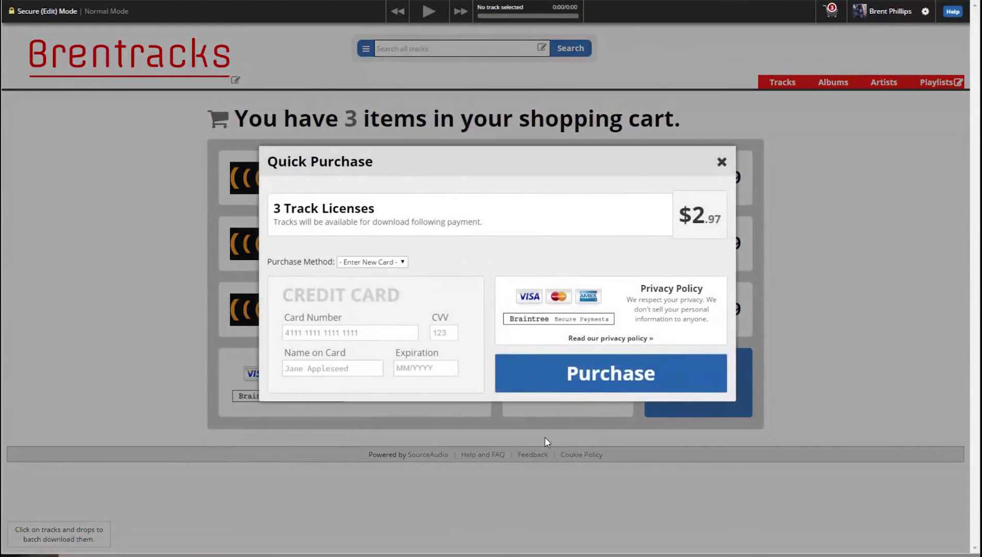
click(391, 329)
text(4111 1111 1111 1111)
click(453, 332)
text(123)
click(317, 375)
text(Brent)
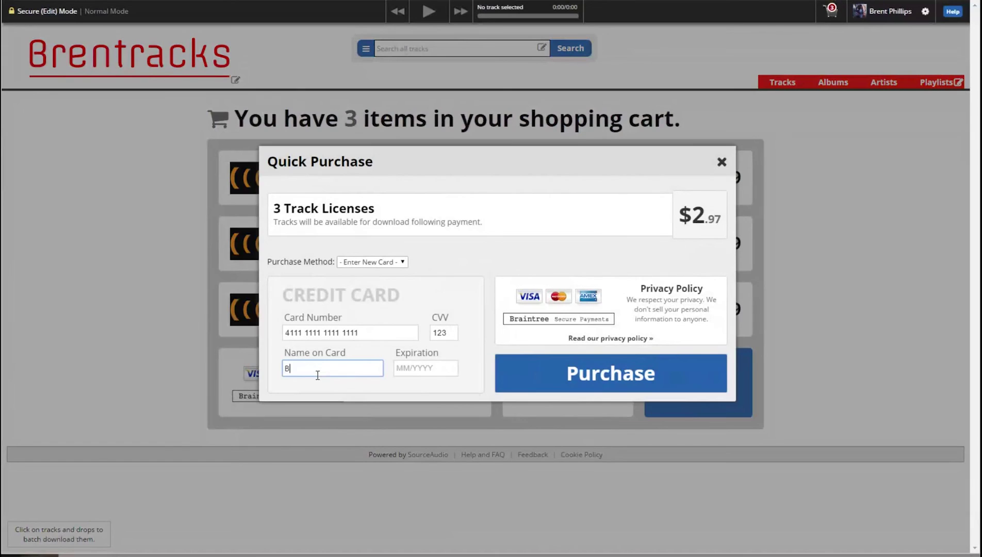
click(421, 366)
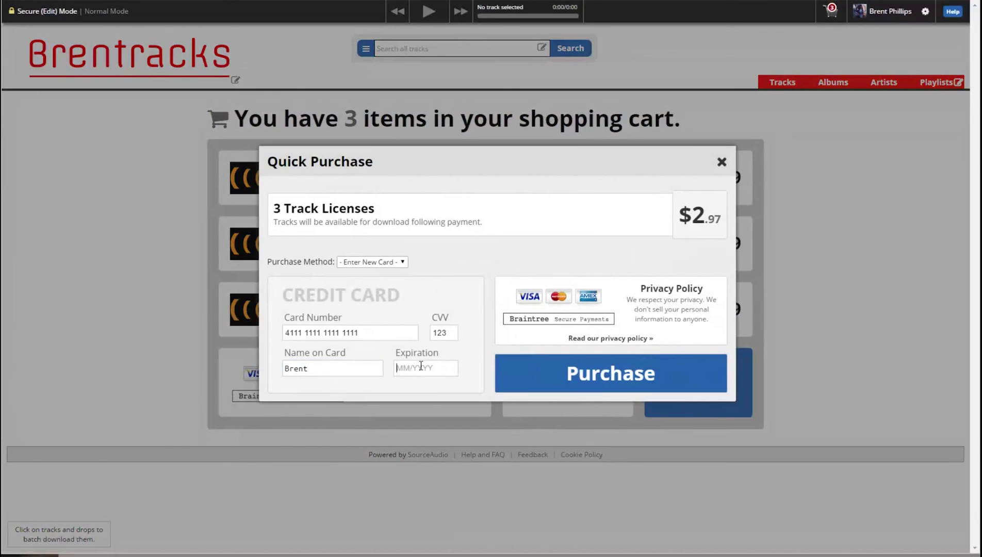
text(08/2019)
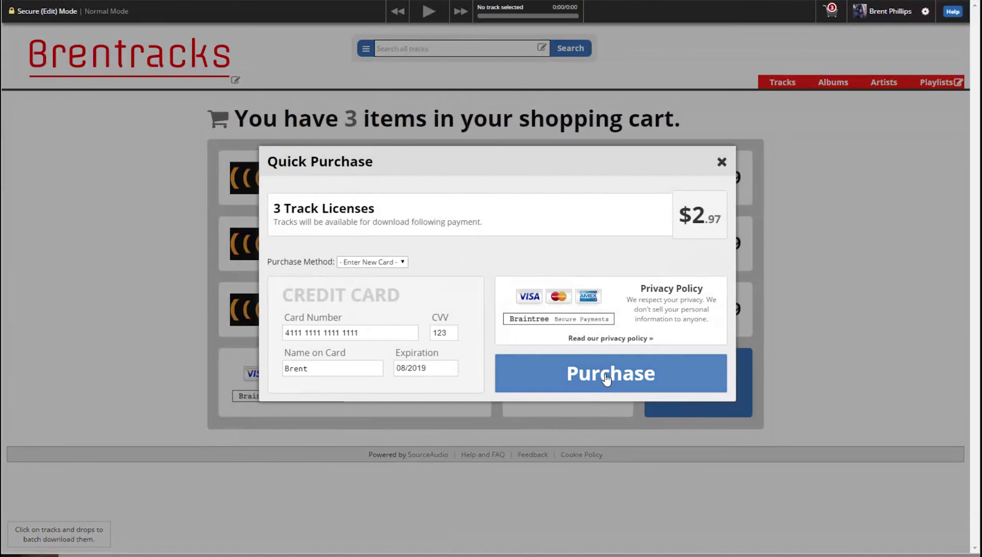
click(607, 381)
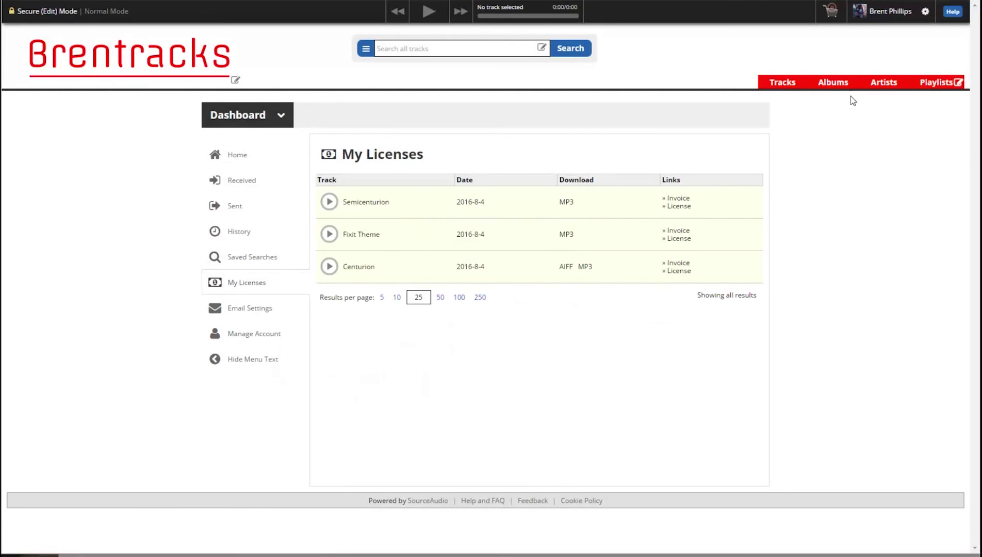
Step: Open the activity records of the site's e-commerce setup in the admin area
click(888, 10)
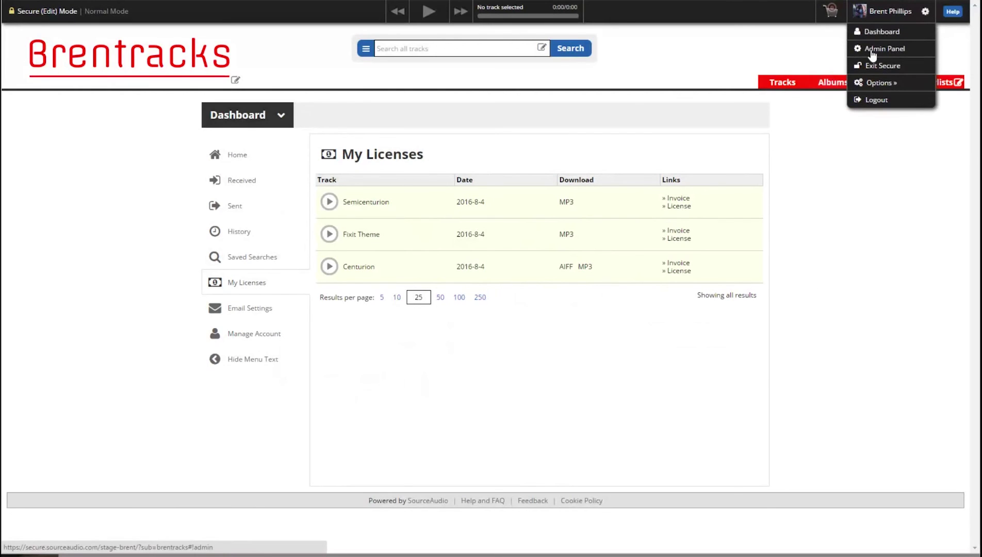
click(877, 50)
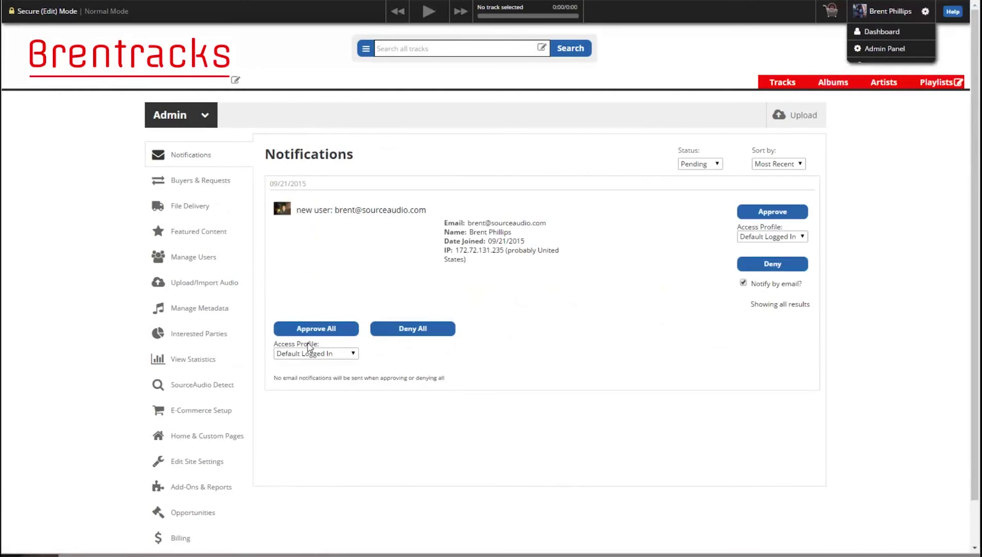
click(188, 412)
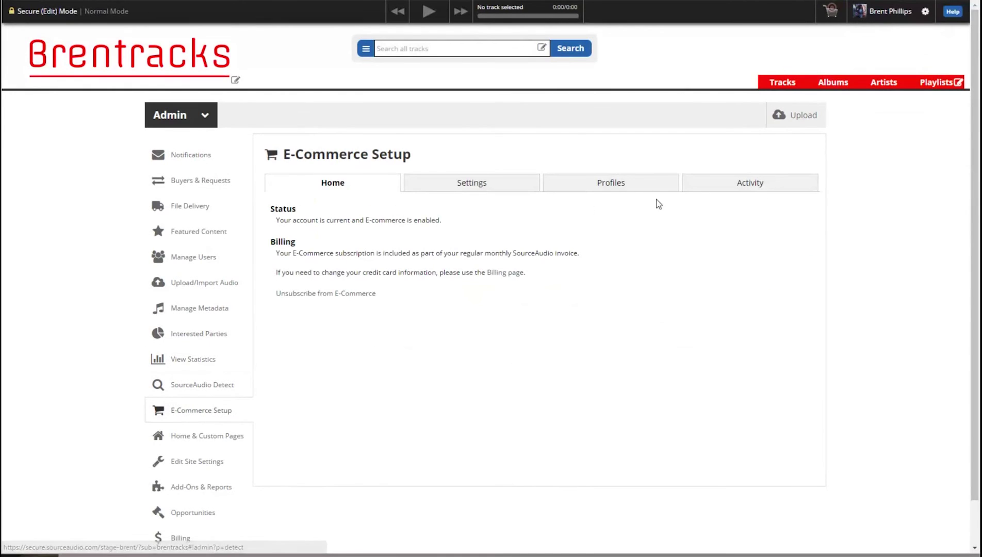
click(750, 191)
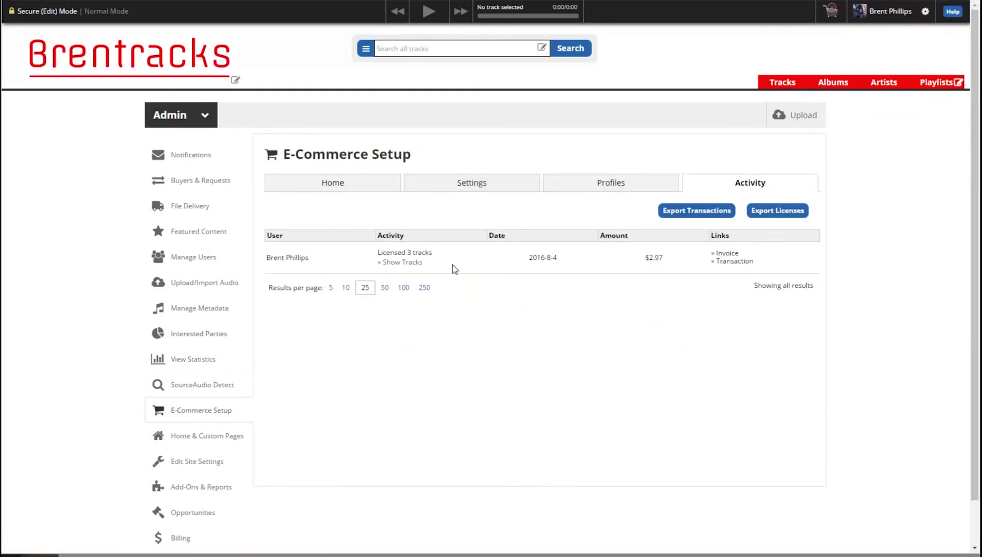
Step: Examine the purchase's amount and expand its list of licensed tracks with their invoice and license links
drag(398, 253, 424, 263)
click(401, 264)
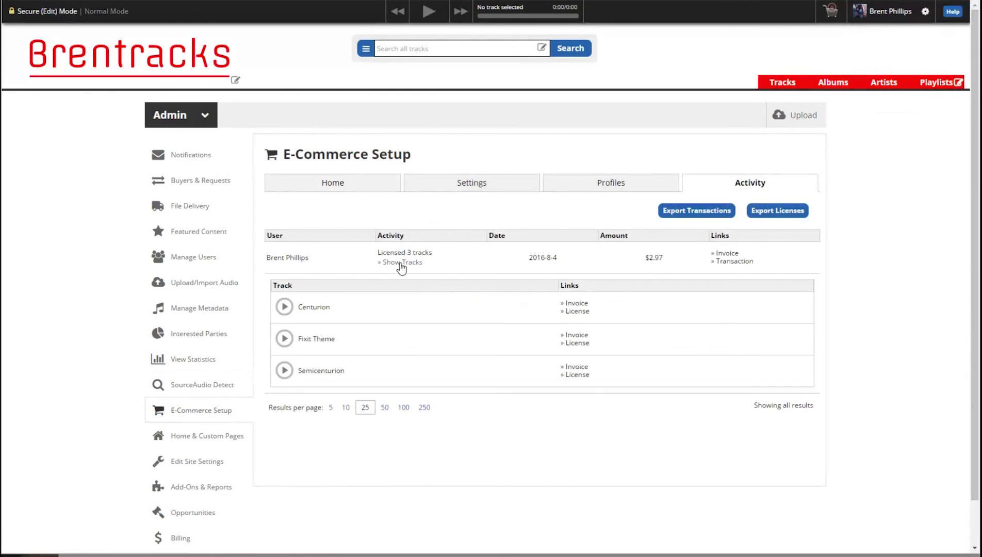
click(402, 264)
double_click(648, 258)
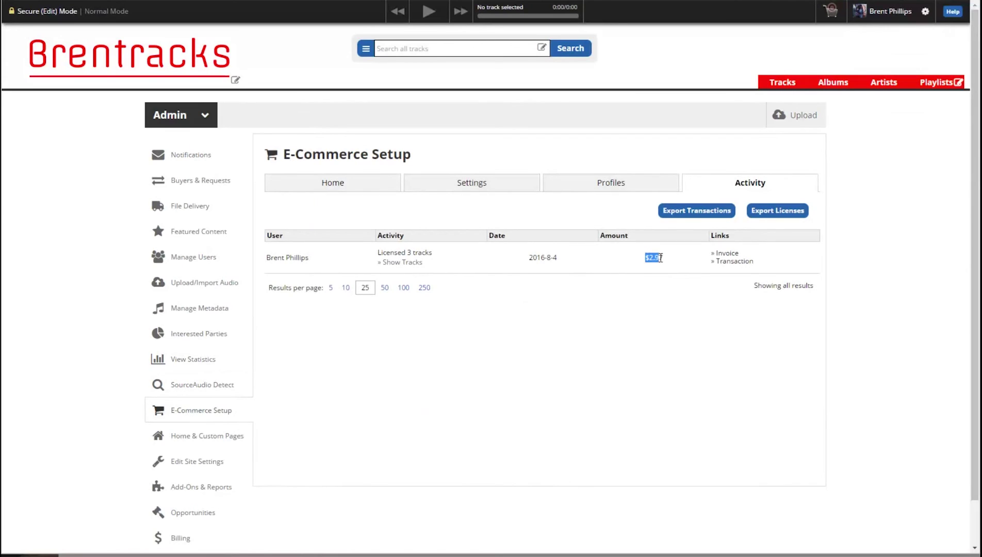
click(644, 266)
click(415, 268)
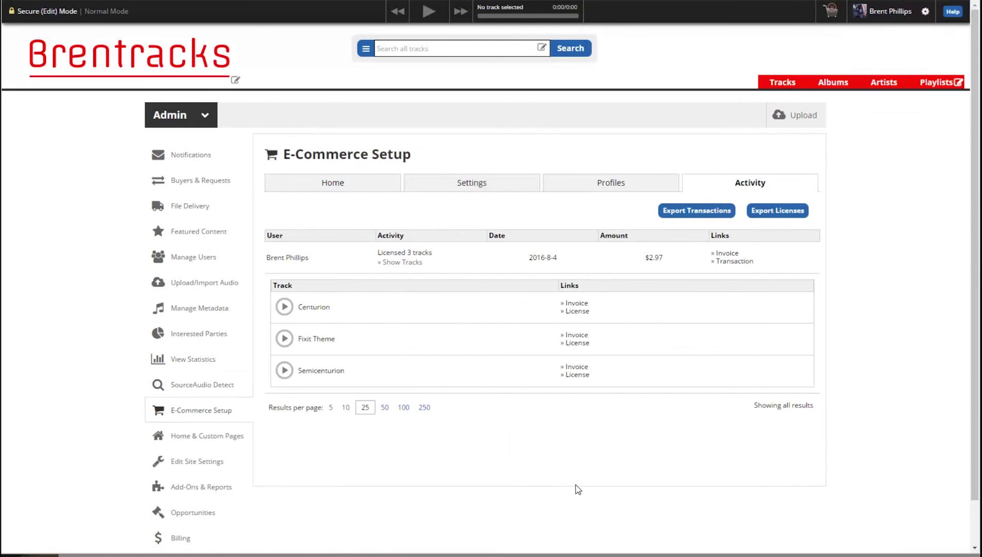
Step: Enable the Subscriptions and Coupons features in the e-commerce settings and save the changes
click(469, 187)
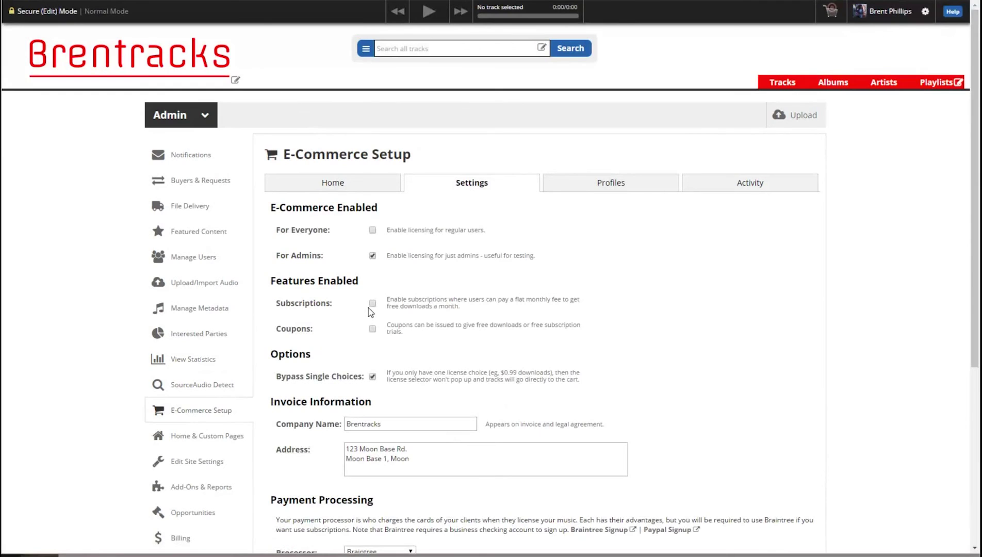
click(373, 330)
scroll(674, 412, down, 5)
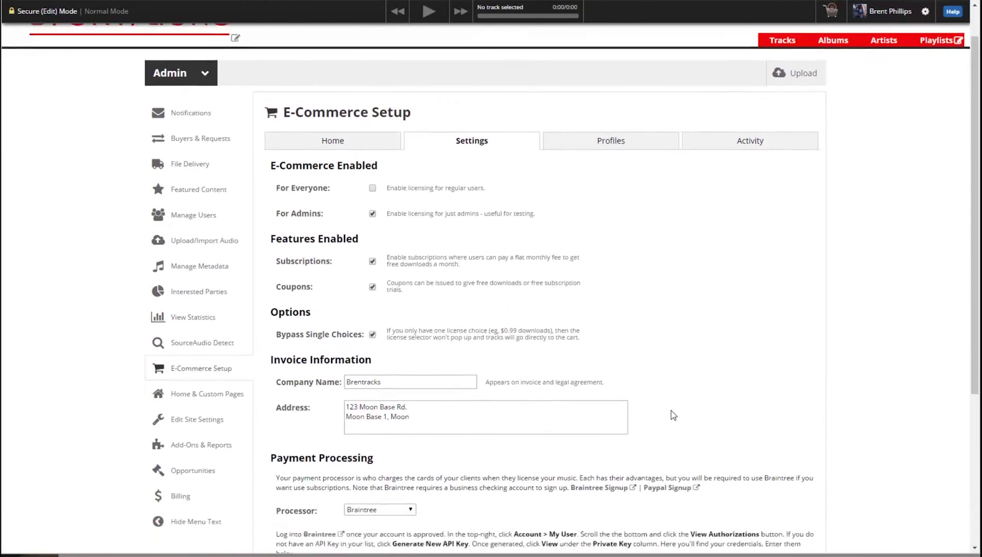
click(795, 514)
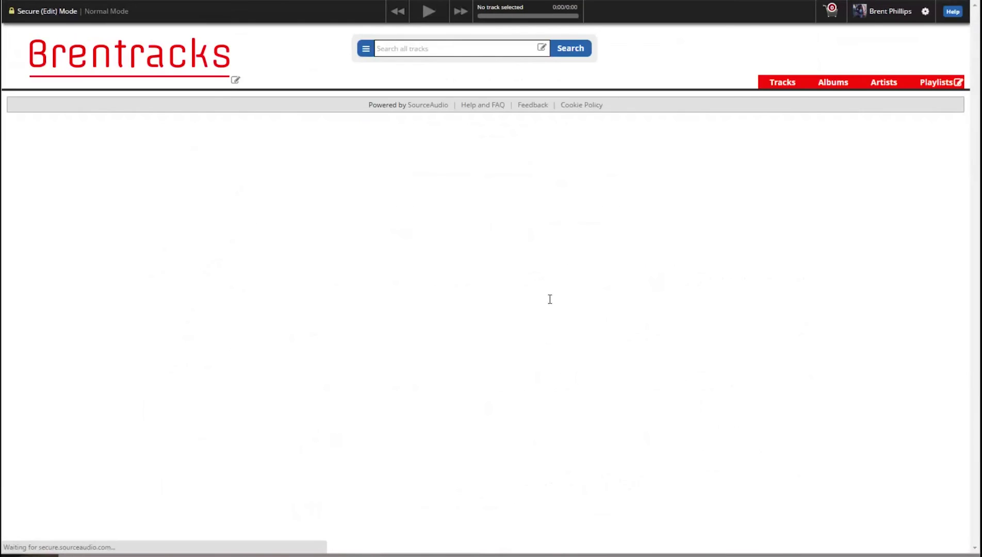
Step: Set the subscription page subtitle to "Subtitle test" and its side info to "This is some legal mumbo jumbo.", and save
click(595, 191)
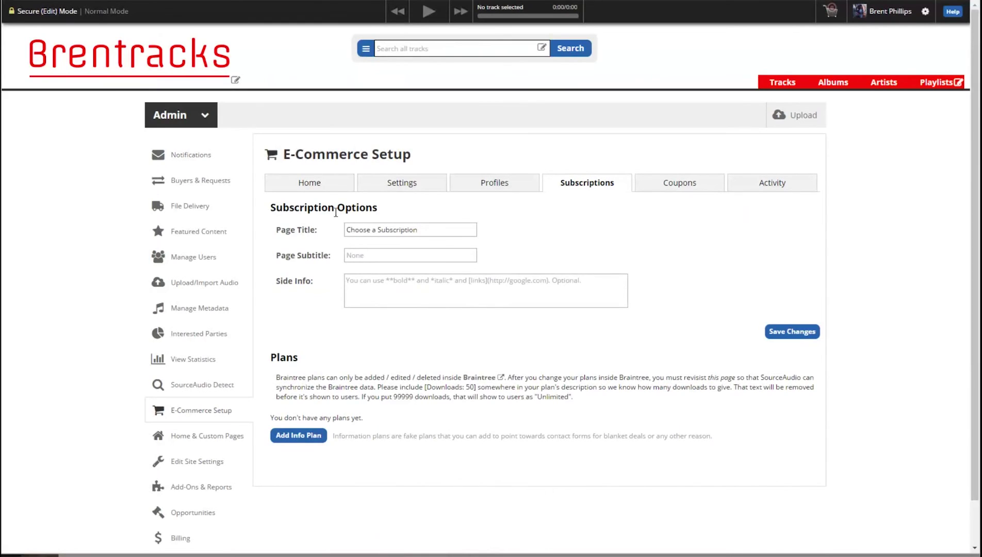
click(389, 255)
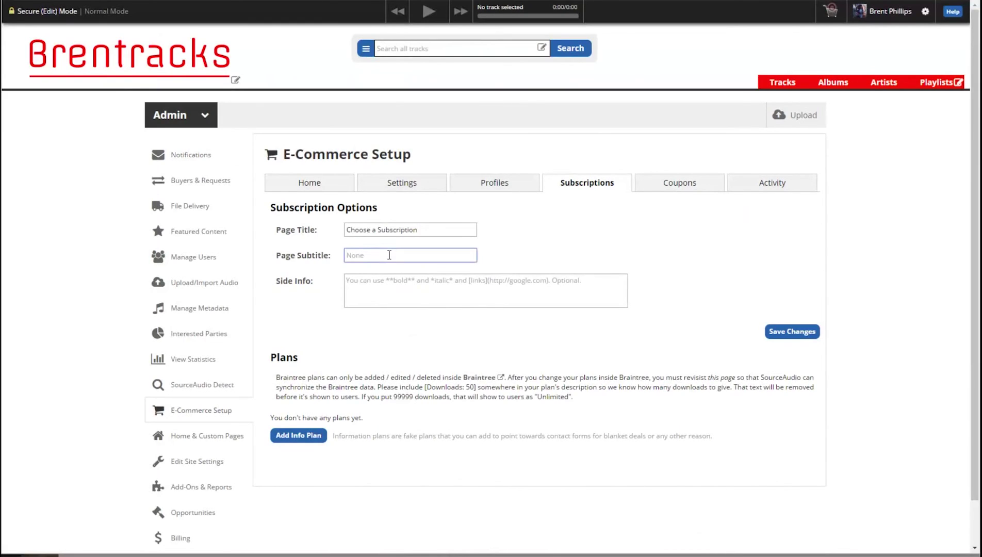
text(Subtitle test)
key(Tab)
text(Ths)
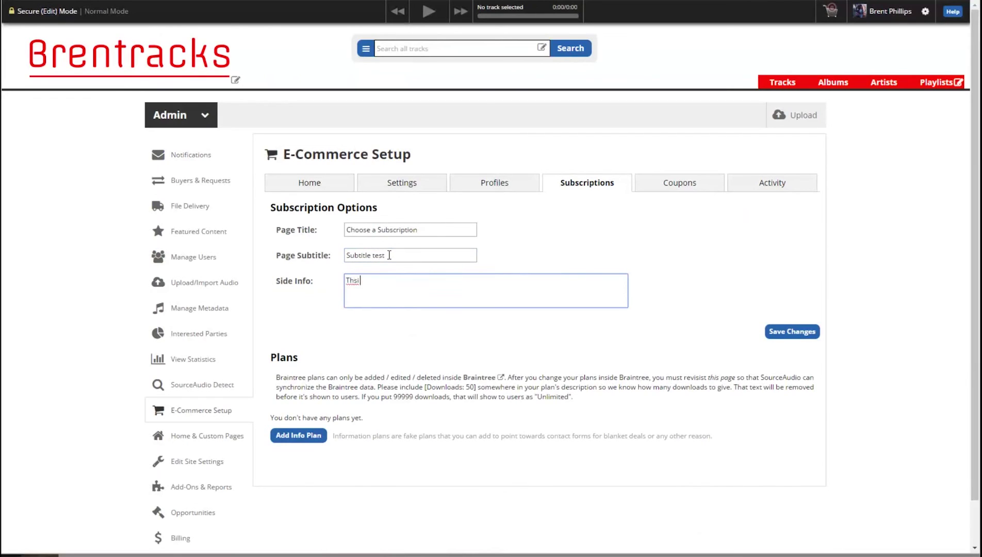
text( is some legal mumbo jou)
key(BackSpace)
key(BackSpace)
text(umbo.)
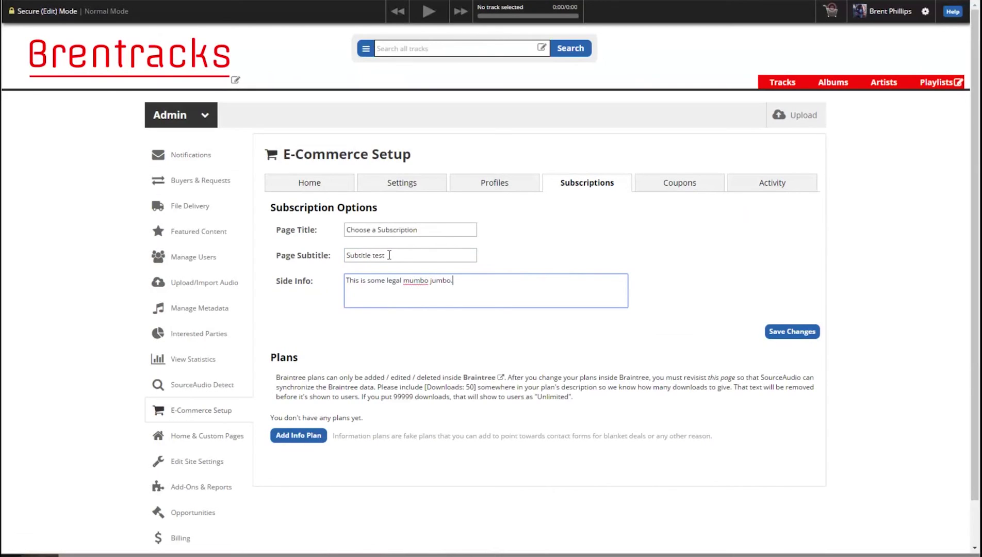
click(790, 335)
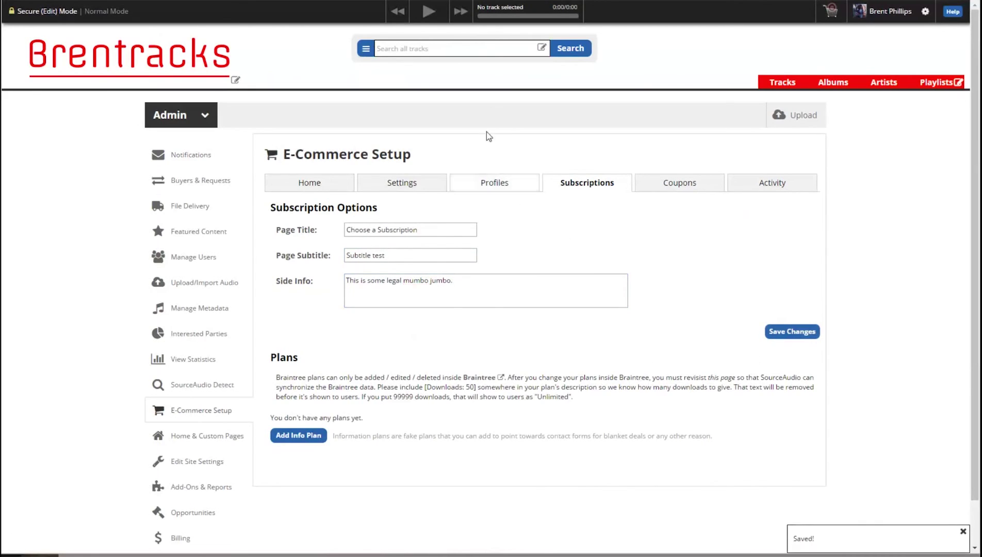
click(774, 333)
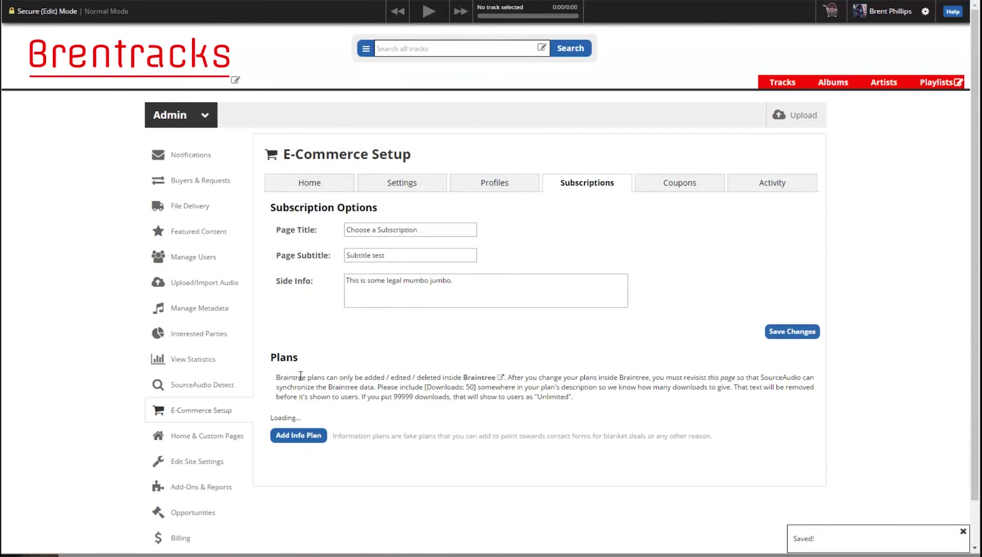
Step: In Braintree, start a recurring billing plan named Silver with the description "50 Downloads per month. [Downloads: 50]"
scroll(365, 368, down, 1)
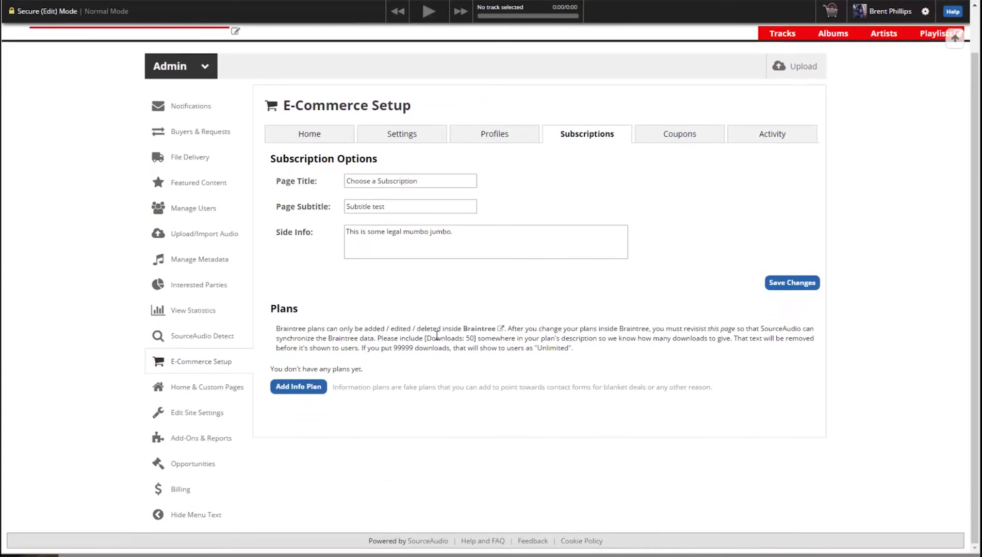
drag(425, 340, 477, 340)
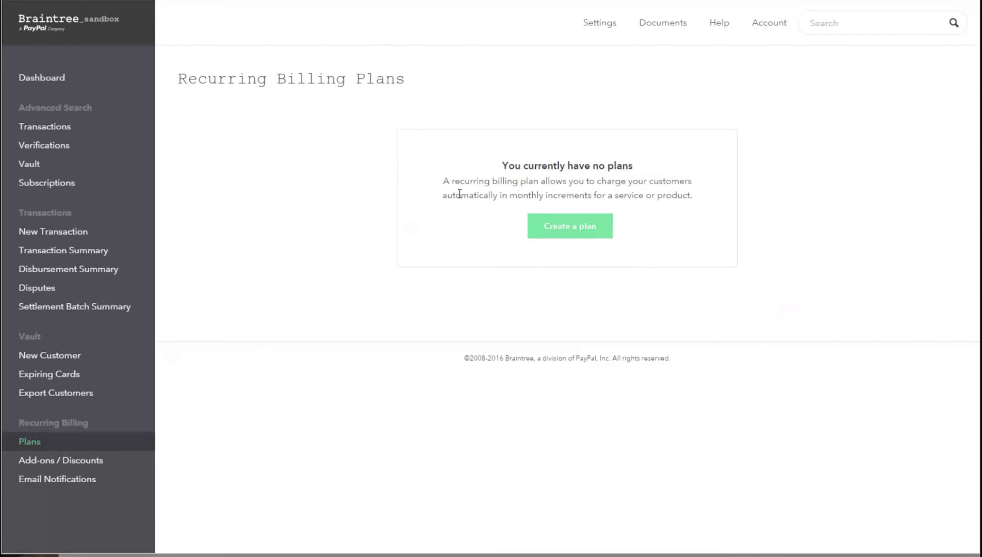
click(583, 237)
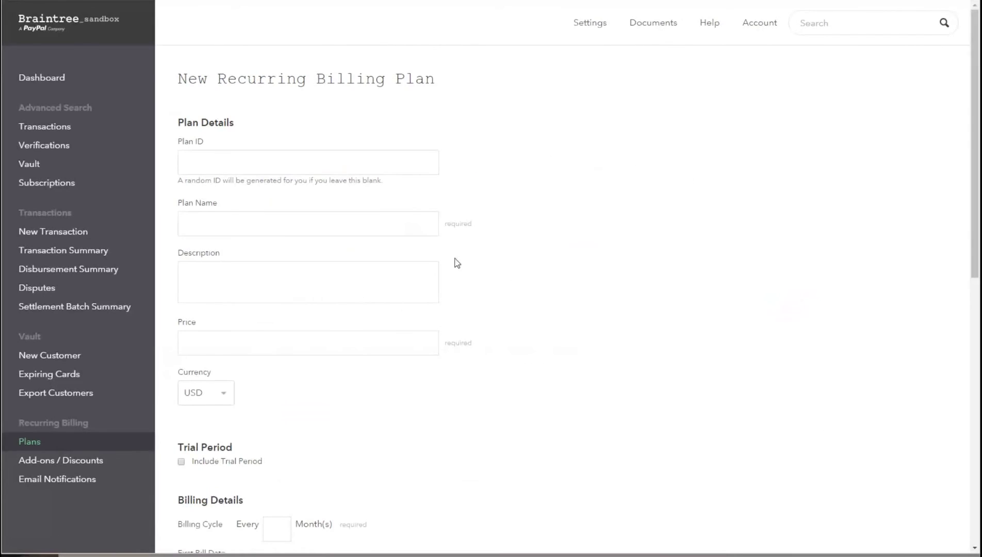
click(261, 229)
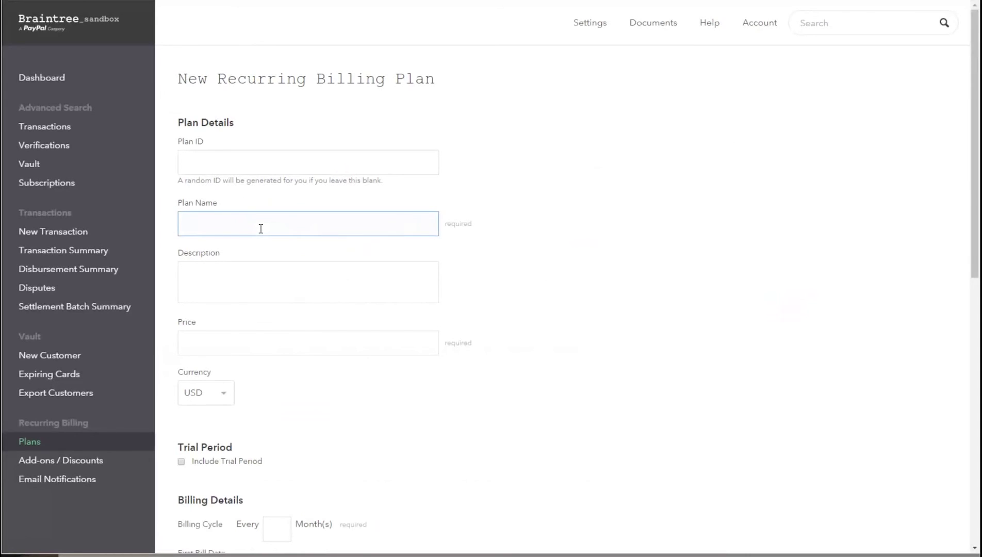
text(Silver)
click(238, 284)
text(50 )
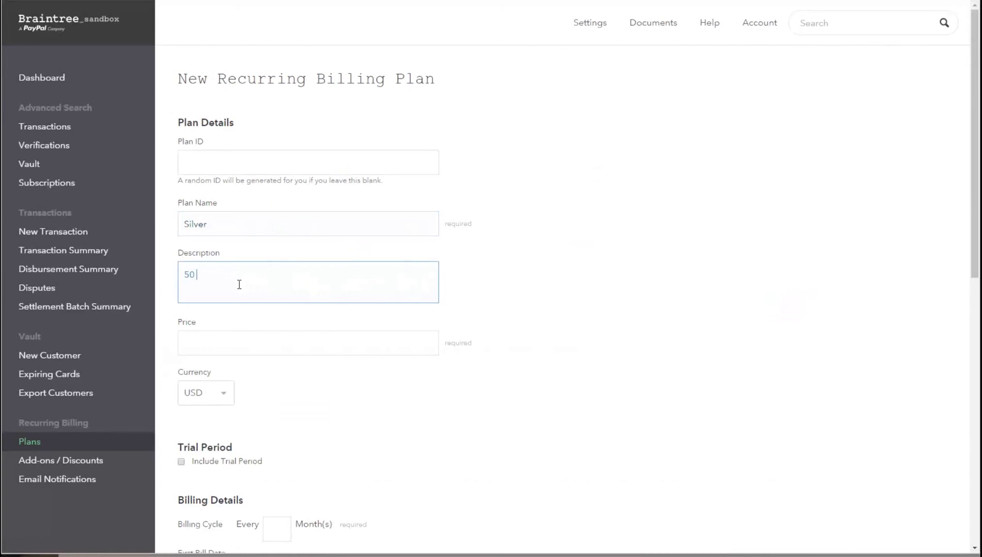
text(Downloads per month. [Downloads: 50])
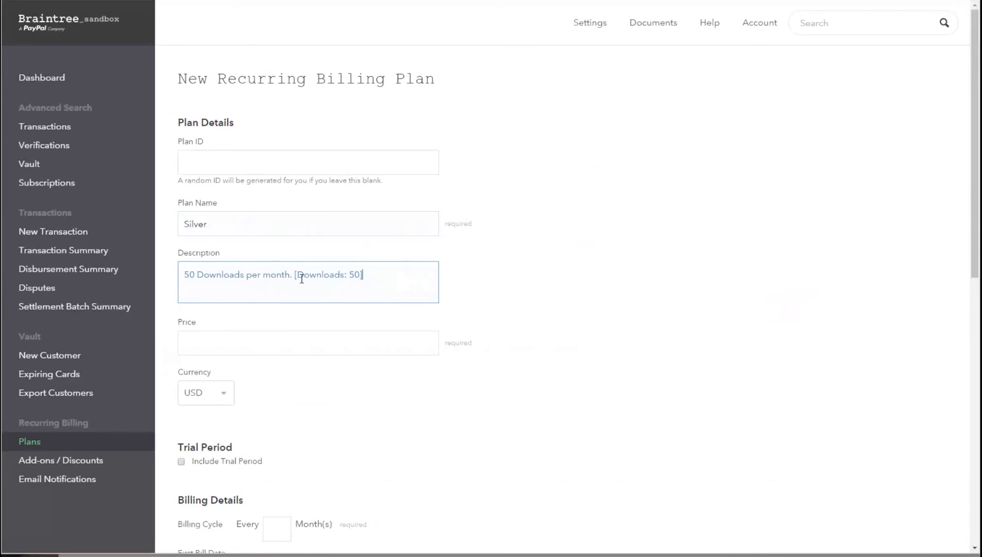
drag(294, 274, 392, 275)
Step: Set the Silver plan's price to 59 USD with billing every 1 month, and create the plan
click(304, 345)
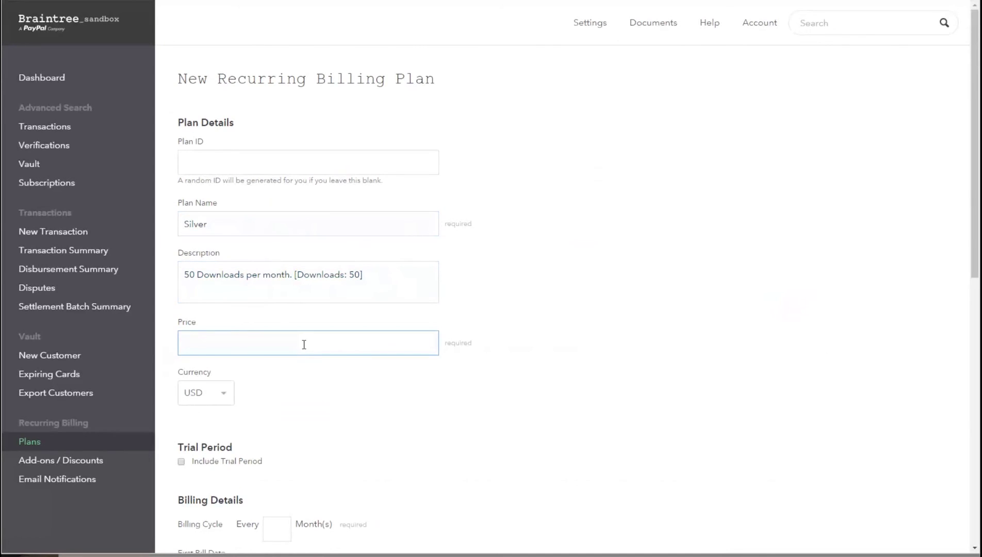
text(59)
scroll(320, 433, down, 2)
click(277, 415)
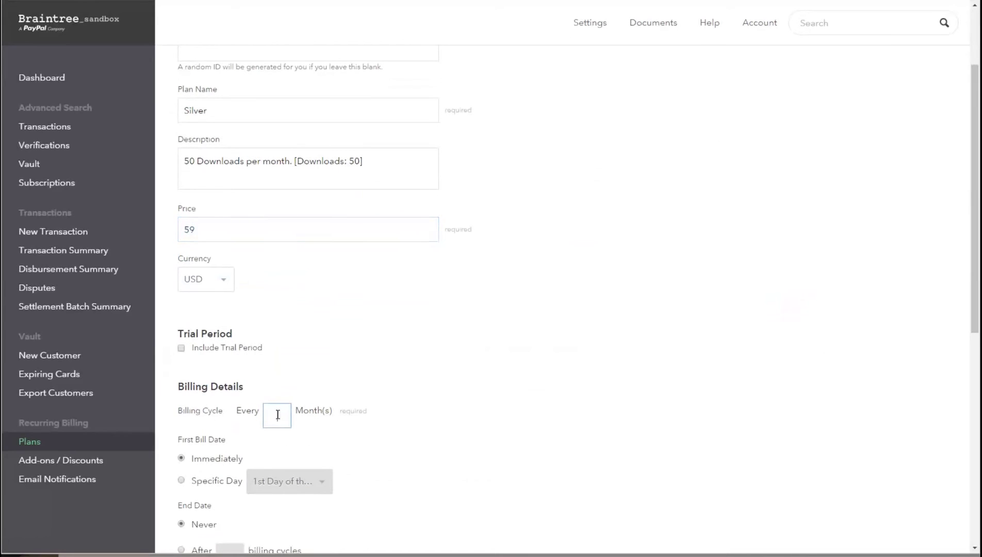
scroll(362, 344, down, 3)
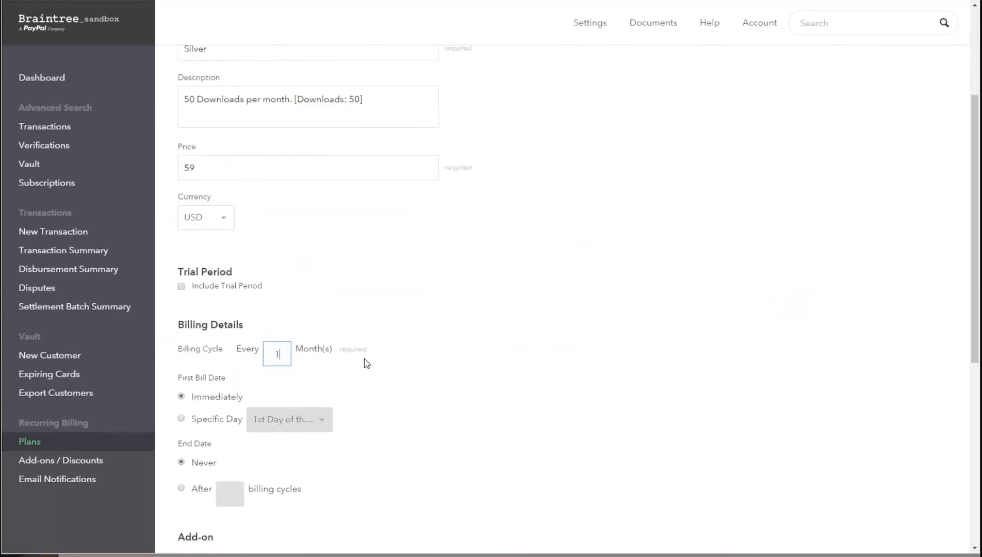
scroll(388, 354, down, 5)
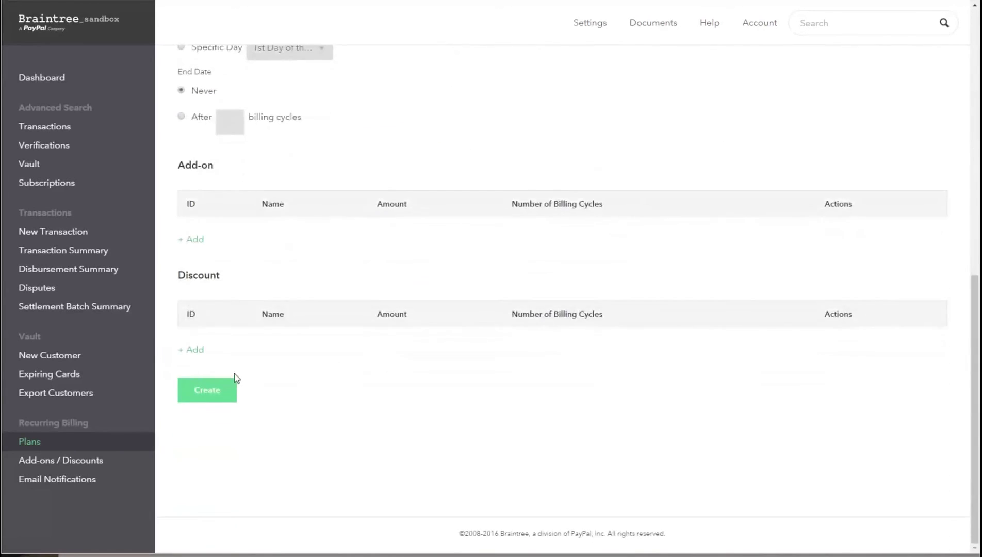
click(211, 393)
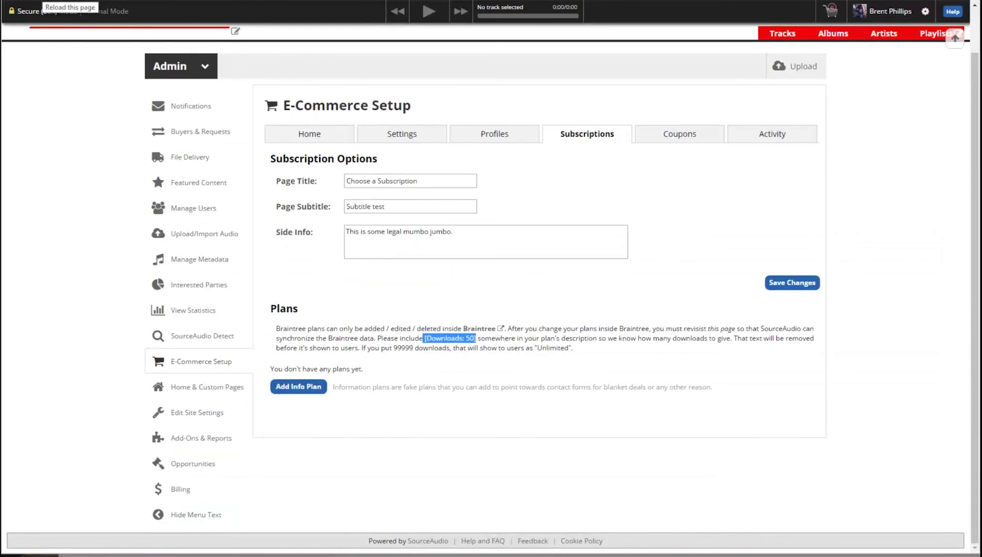
Step: Return to the SourceAudio site and examine the subtitle, Silver plan and side info on the Choose a Subscription page
click(200, 131)
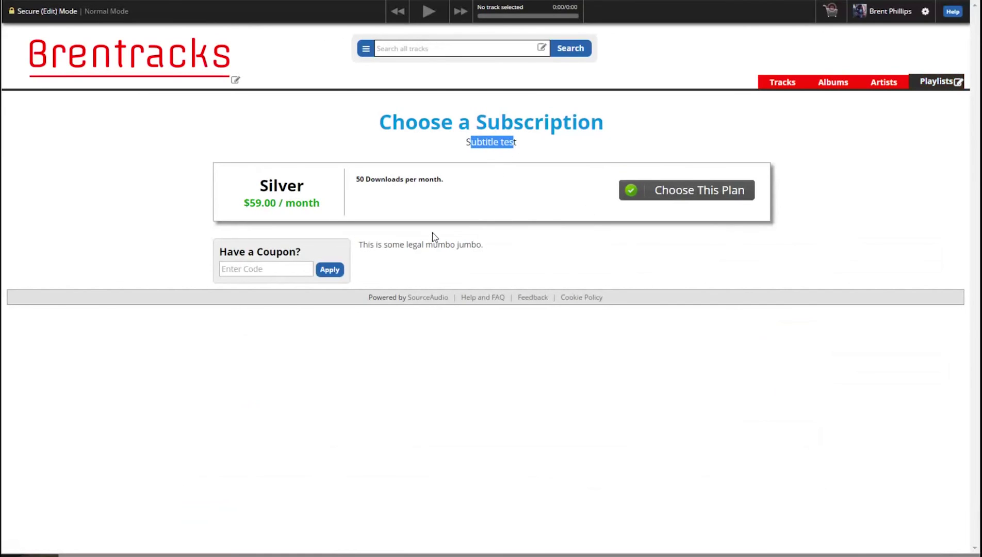
click(485, 246)
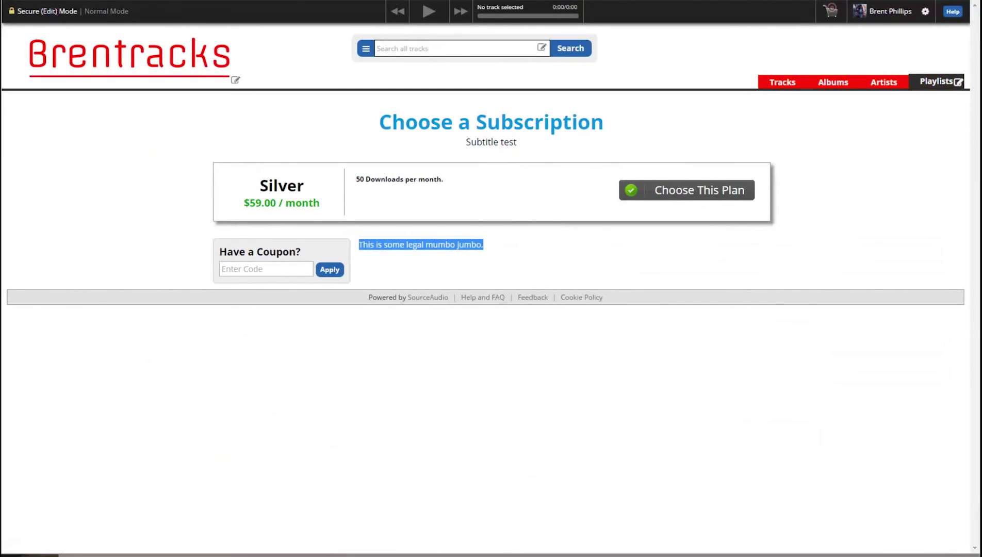
Step: Start an information plan named "Pay per Track" with the subtitle "$0.99"
click(300, 459)
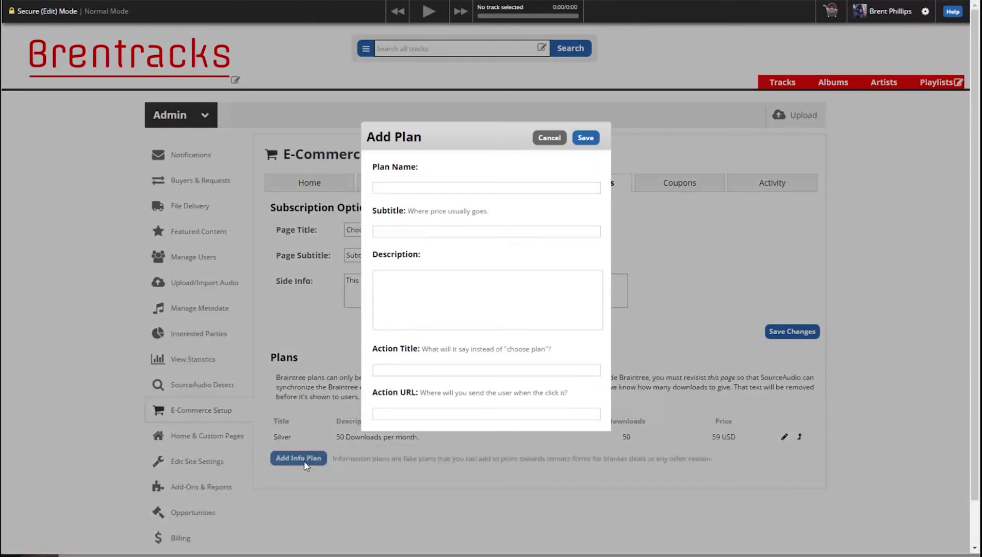
click(431, 188)
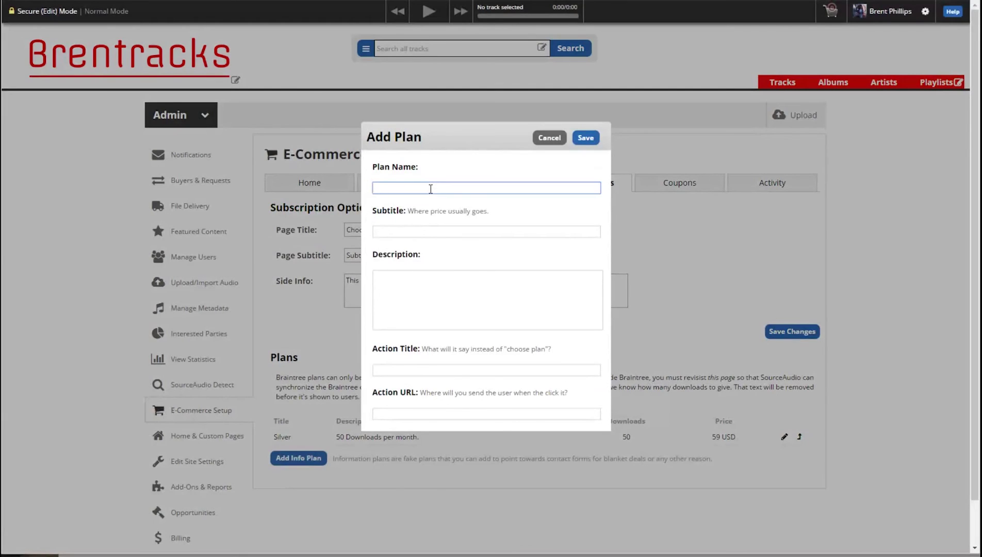
text(Pay per Track)
key(Tab)
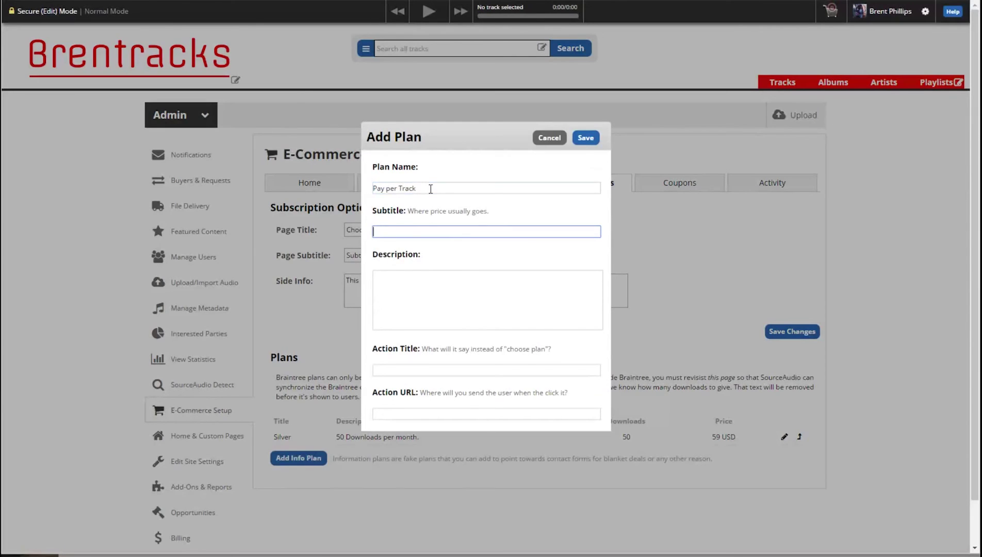
text($90.)
key(BackSpace)
key(BackSpace)
key(BackSpace)
text(.99)
key(Tab)
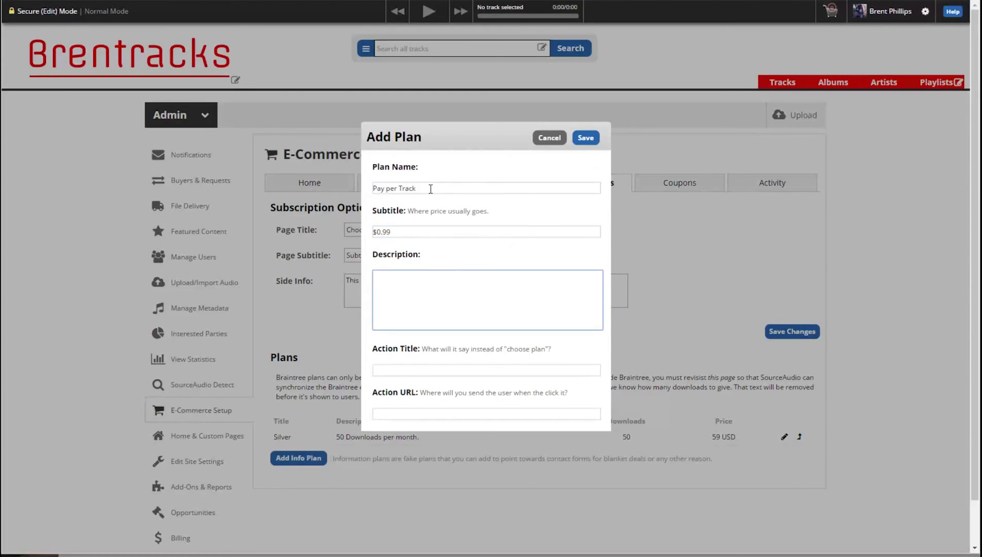
Step: Give the information plan the description "Pay as you go.", action title "Browse" and action URL "#!explorer", and save it
text(Pay as you go.)
click(417, 374)
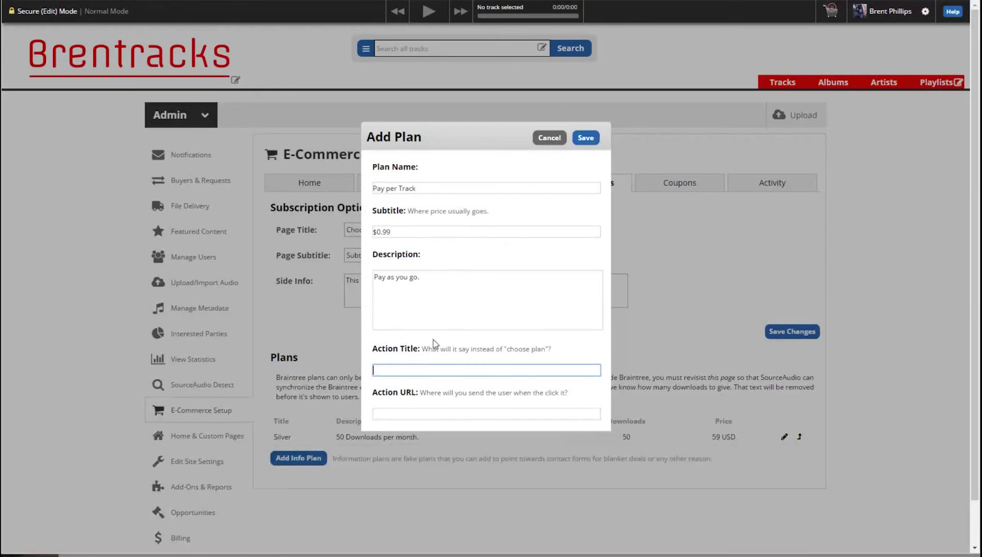
text(rowse)
key(Tab)
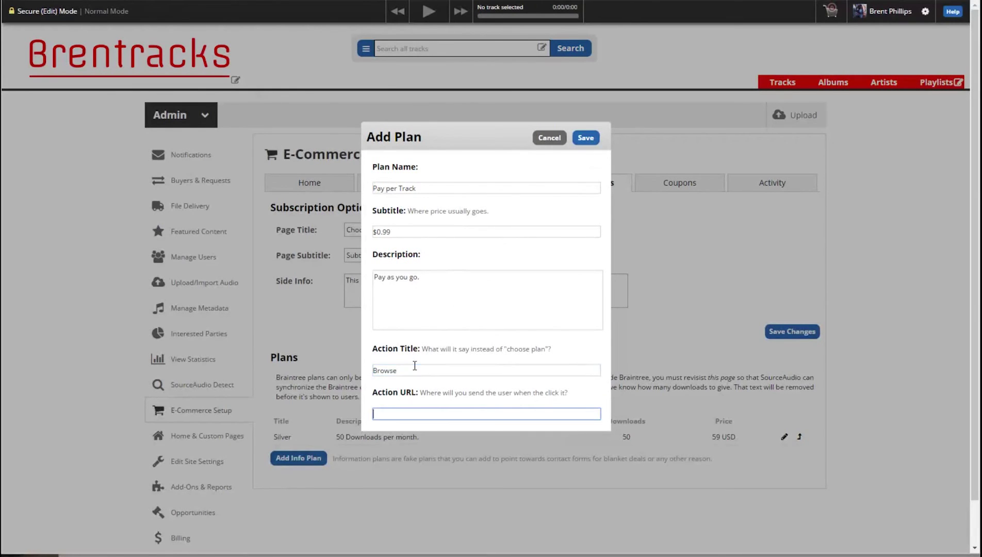
text(#!explorer)
click(586, 139)
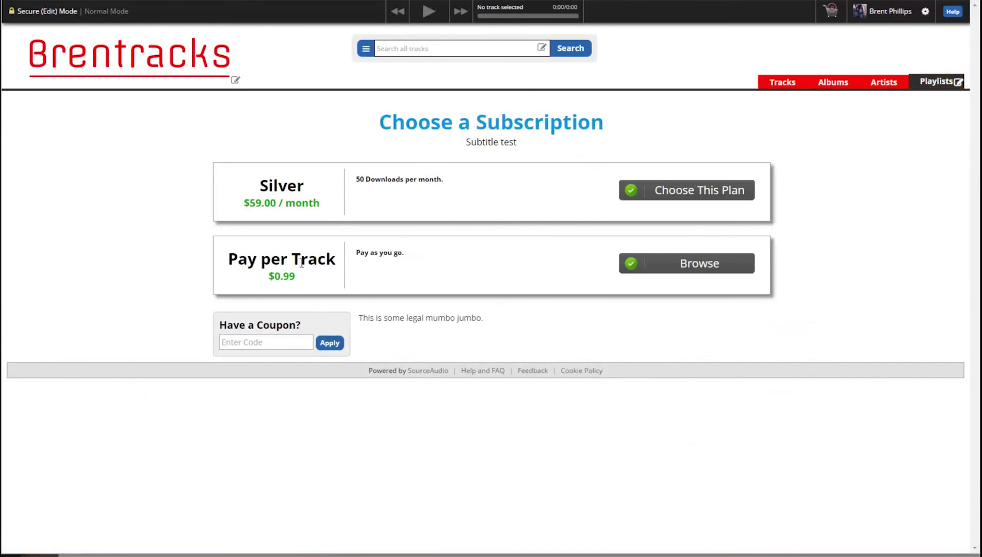
Step: Test the Pay per Track plan's Browse action on the Choose a Subscription page, and return to the subscription setup
click(707, 265)
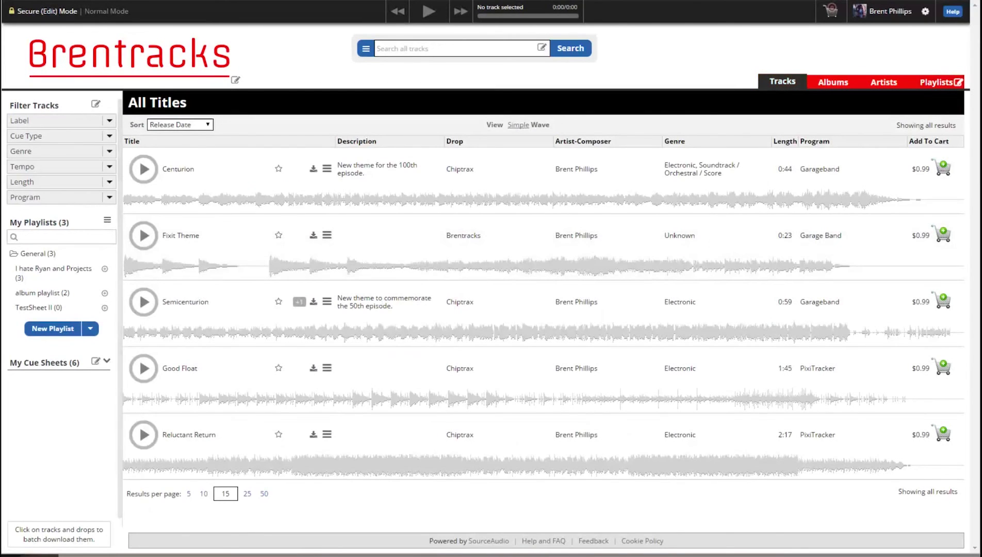
key(alt+Left)
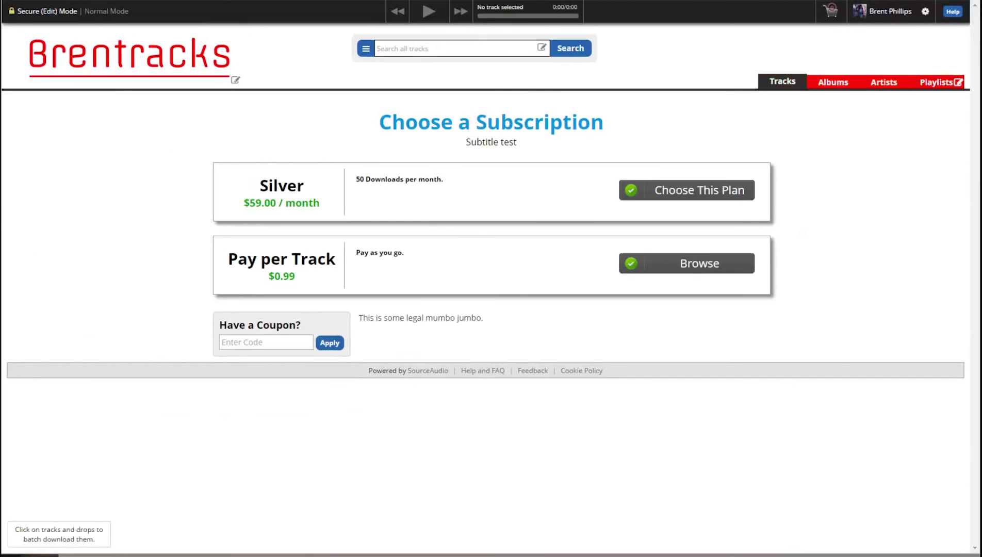
key(alt+Left)
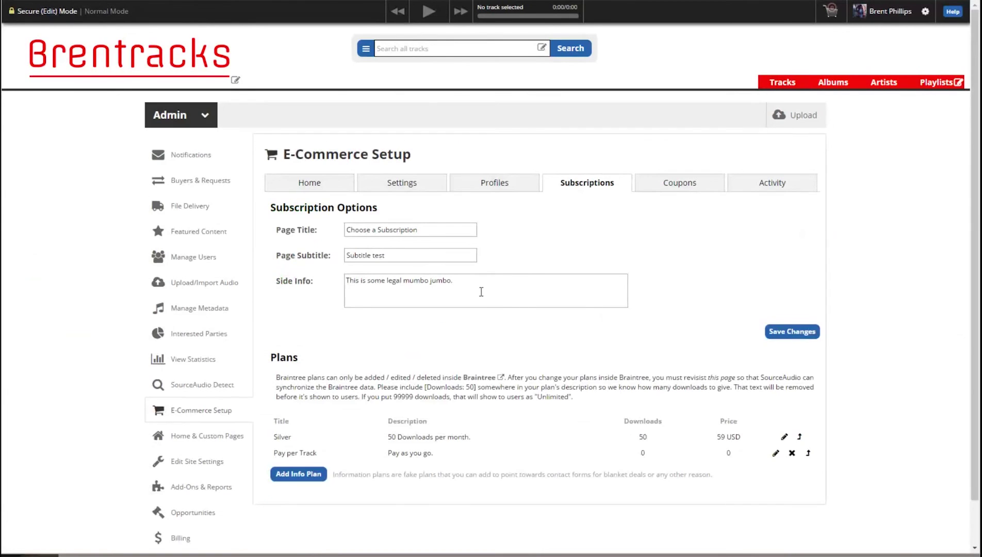
Step: Move the Pay per Track plan above Silver in the plan list, and highlight the 99999 downloads value in the note
click(809, 454)
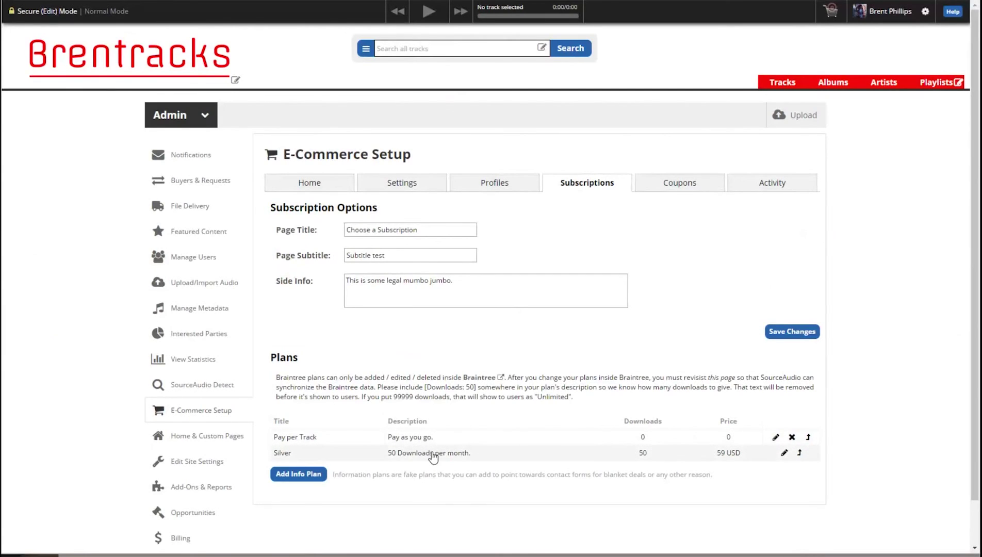
double_click(401, 398)
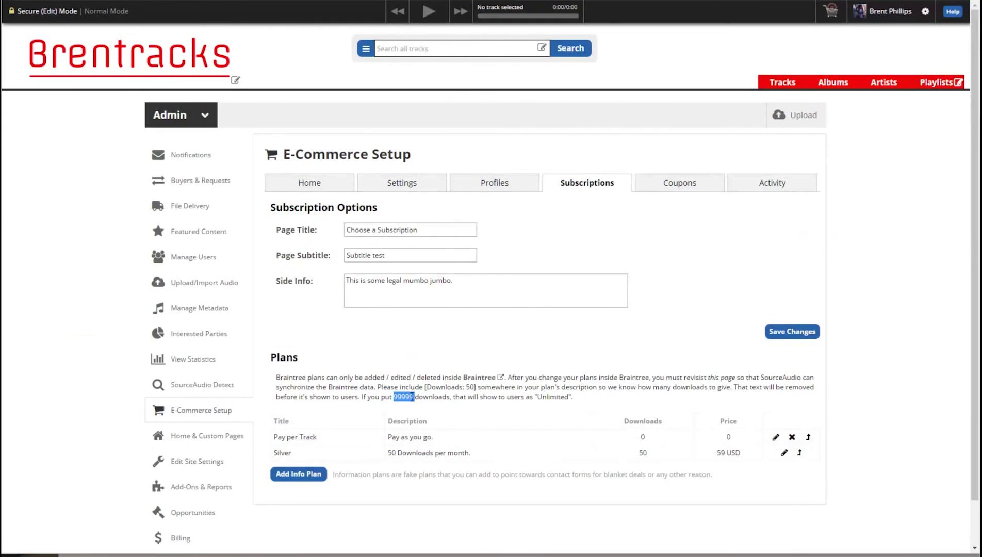
Step: In Braintree, start a recurring billing plan named Gold with the description "Unlimited downloads! [Downloads: 99999]"
click(375, 205)
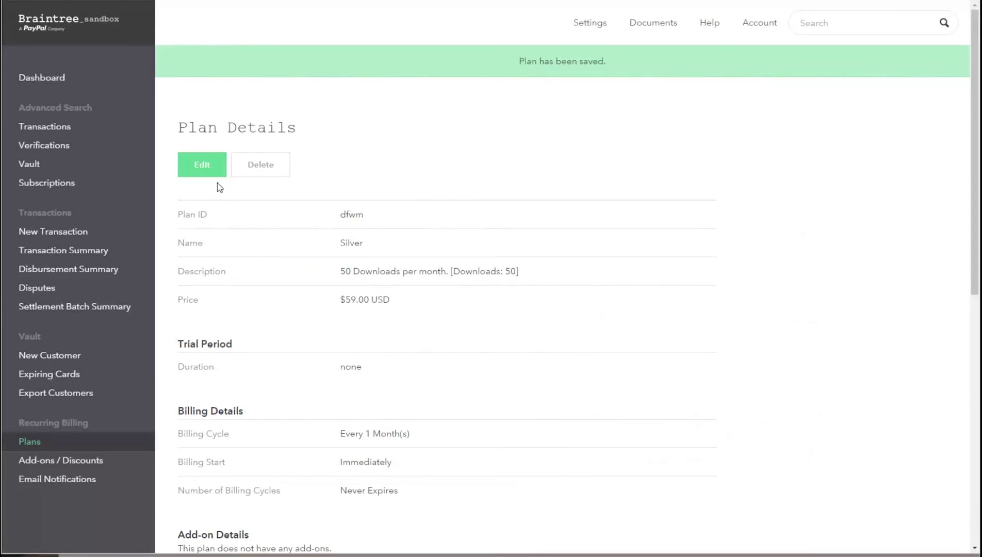
click(44, 444)
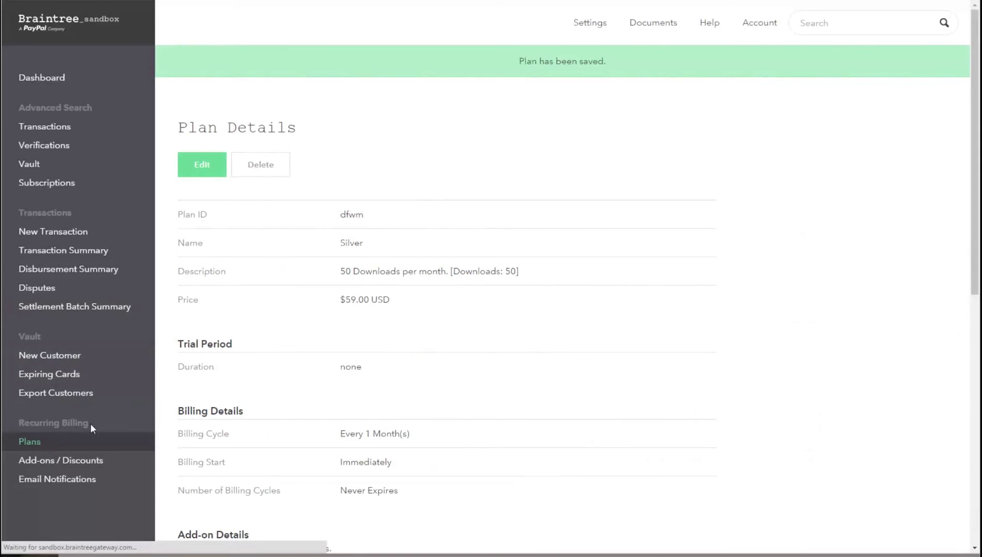
click(212, 115)
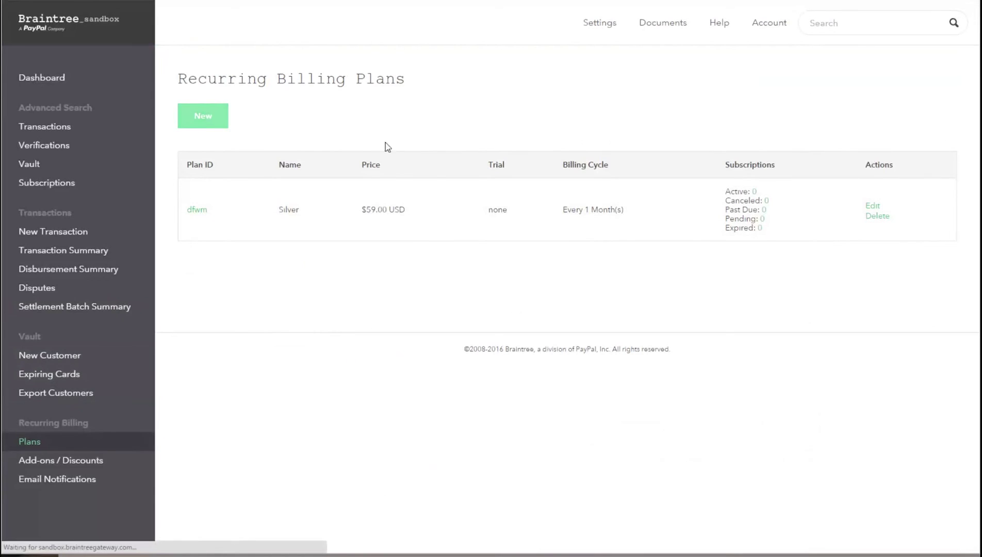
click(258, 161)
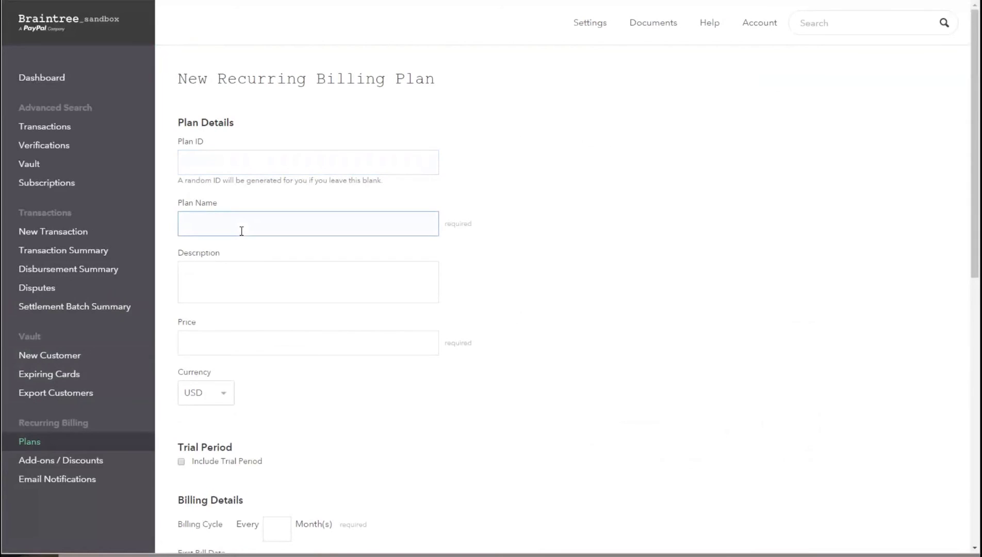
text(Unlim)
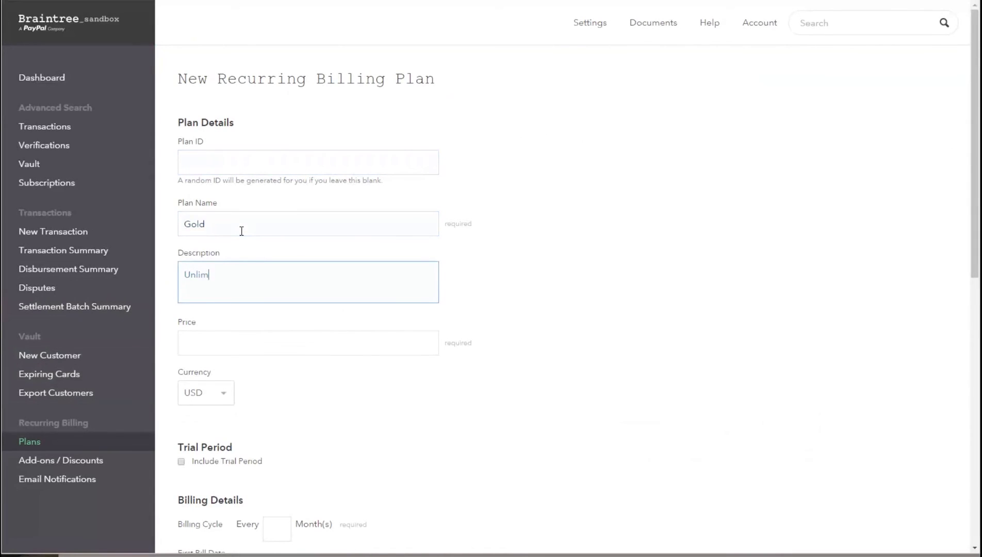
text(ited downloads! [Downloads:)
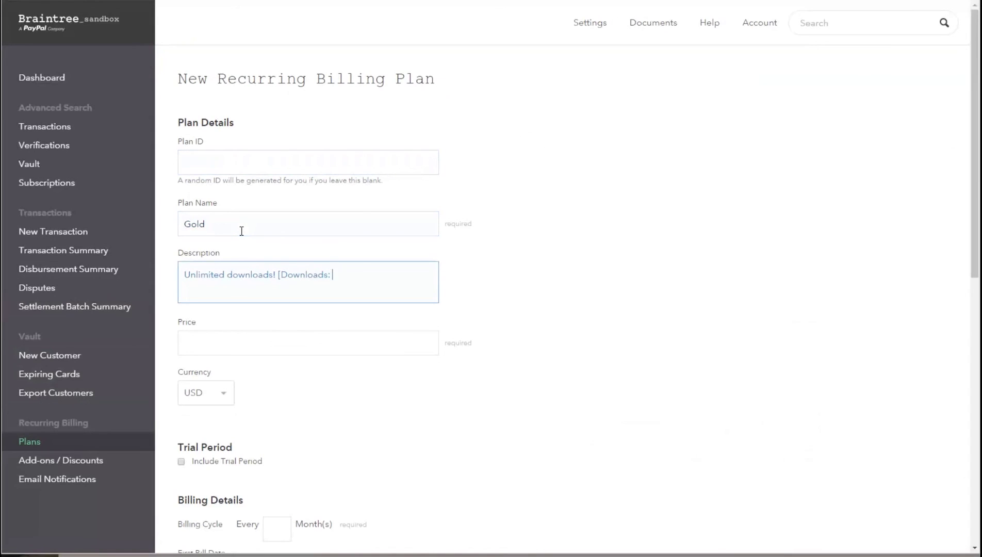
text( 99999)
Step: Set the Gold plan's price to 199 USD with billing every 1 month, and create the plan
scroll(291, 382, down, 3)
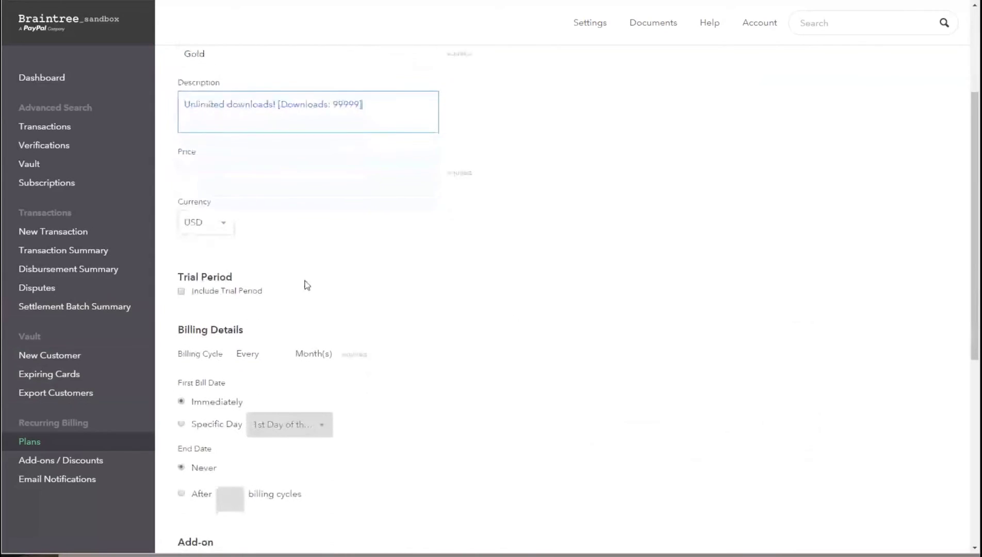
click(316, 178)
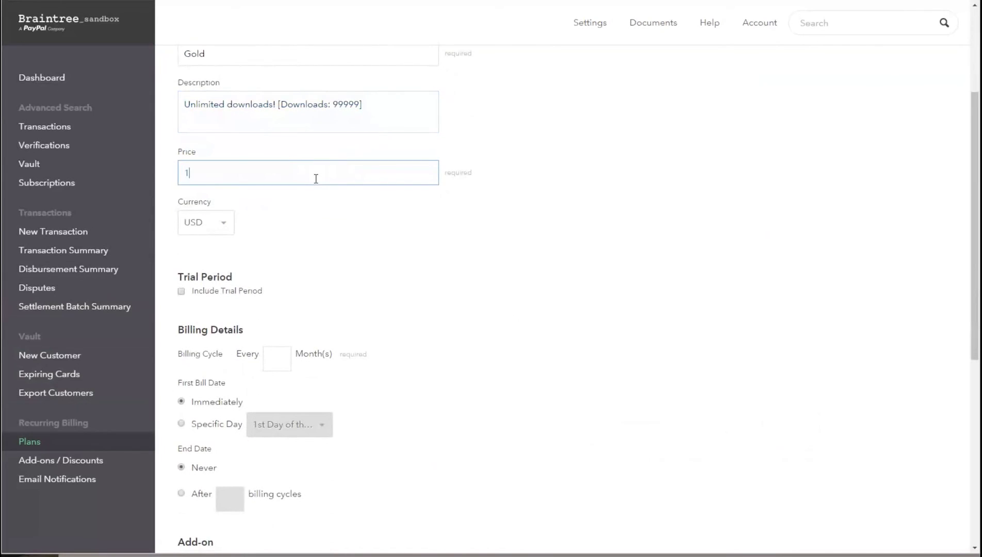
click(285, 356)
scroll(561, 430, down, 7)
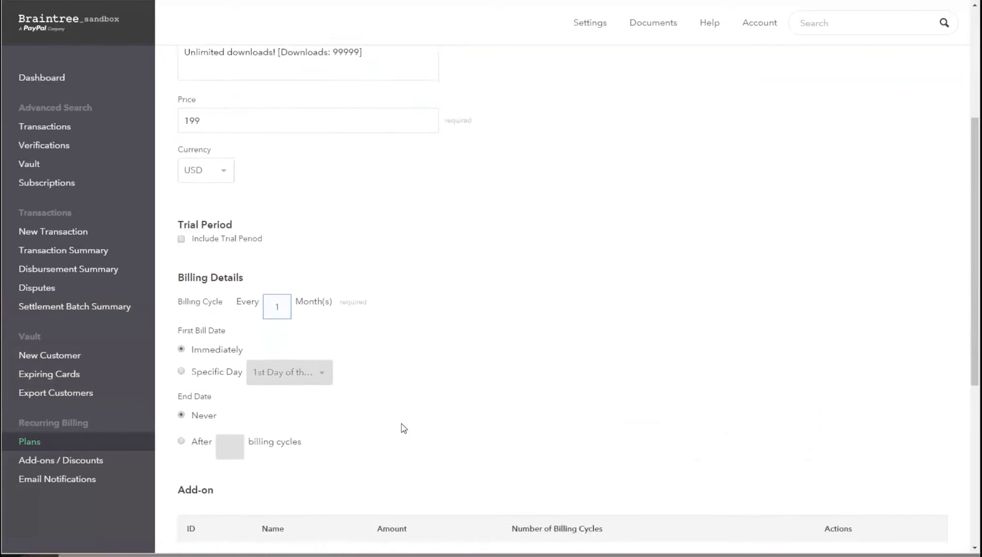
click(216, 394)
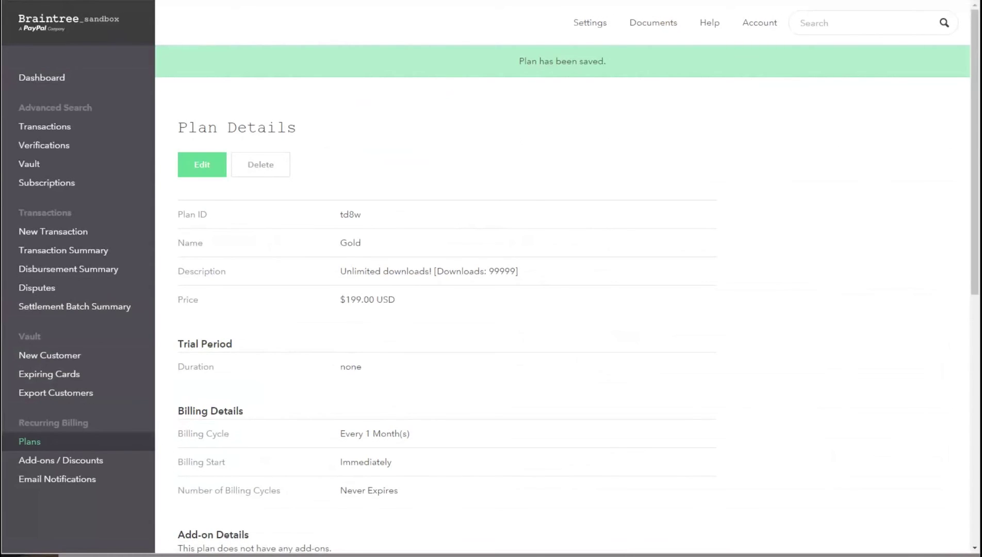
Step: Back in SourceAudio, refresh the subscription setup and reorder the plans as Pay per Track, Silver, Gold
key(ctrl+Tab)
key(F5)
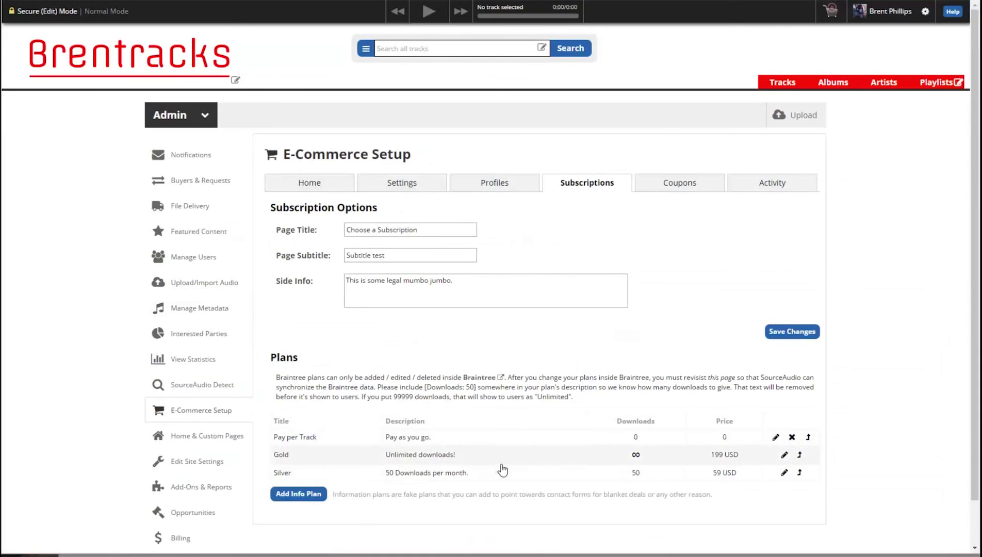
click(799, 456)
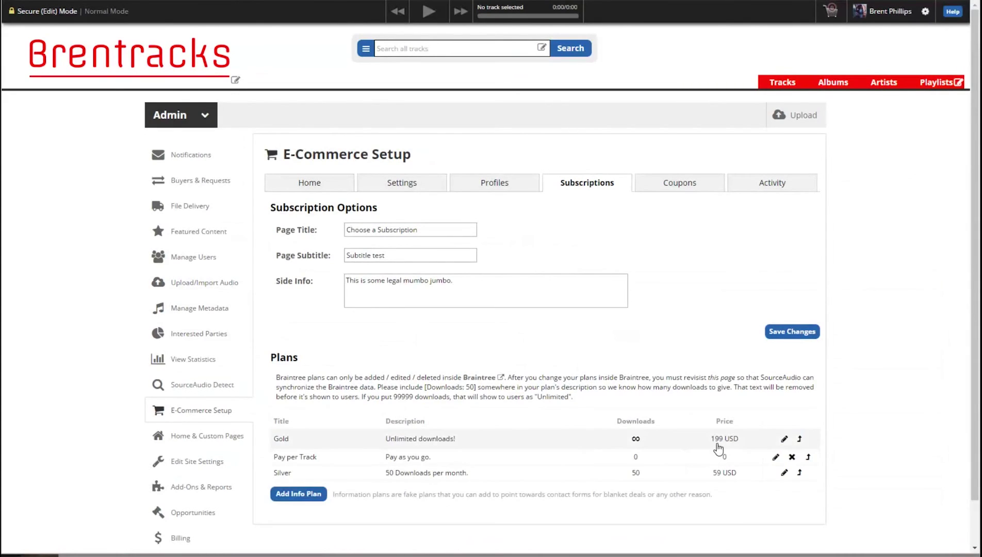
click(799, 474)
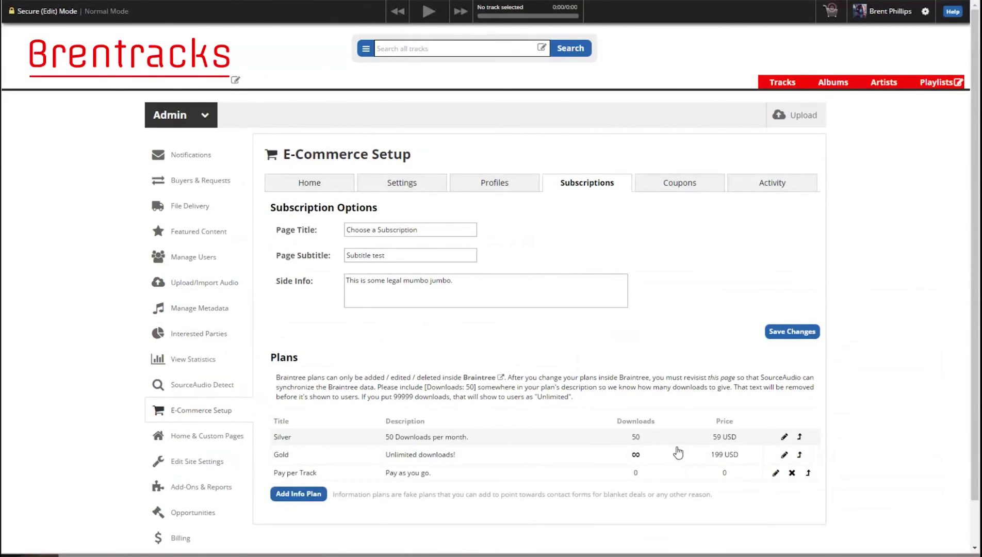
click(809, 477)
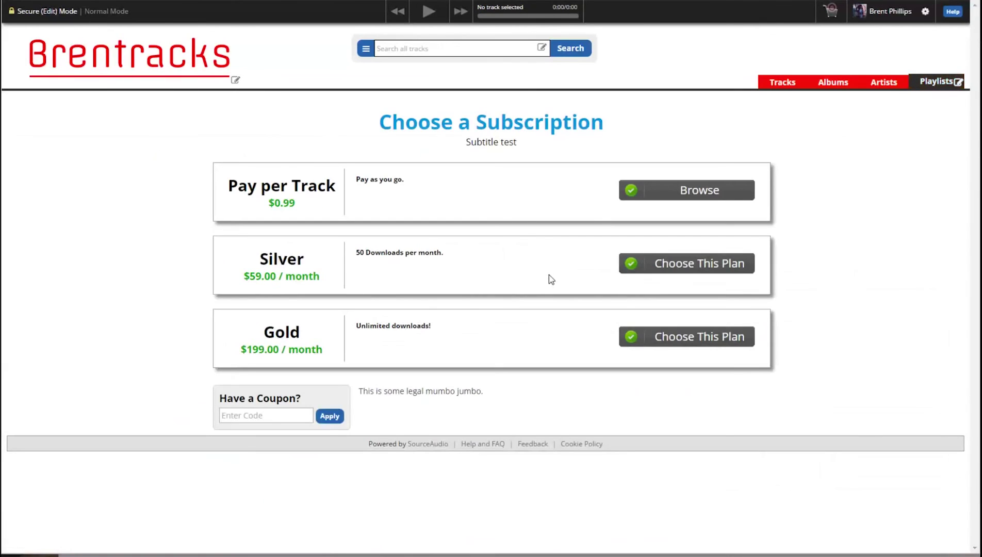
Step: Choose the Silver plan on the Choose a Subscription page and purchase it with the saved Visa card
click(703, 262)
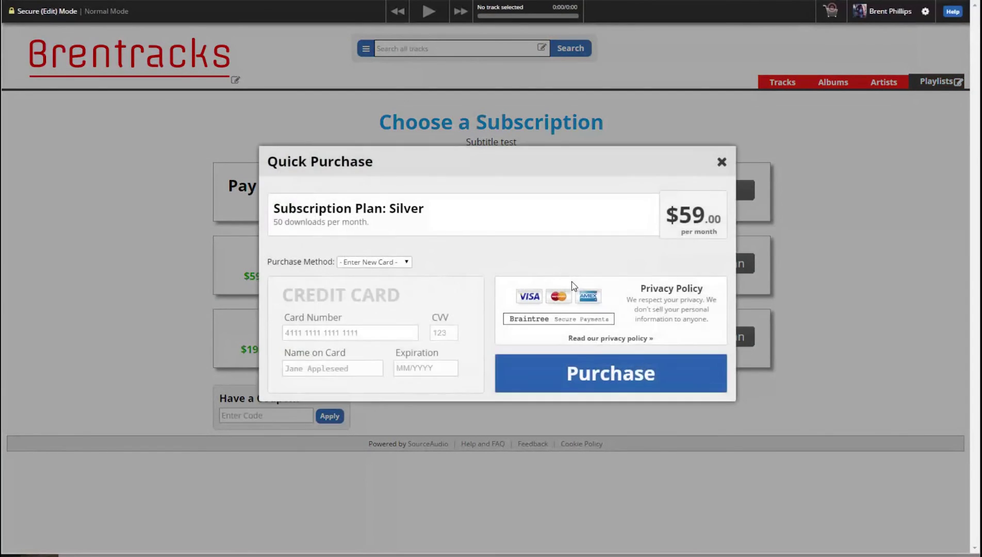
click(408, 263)
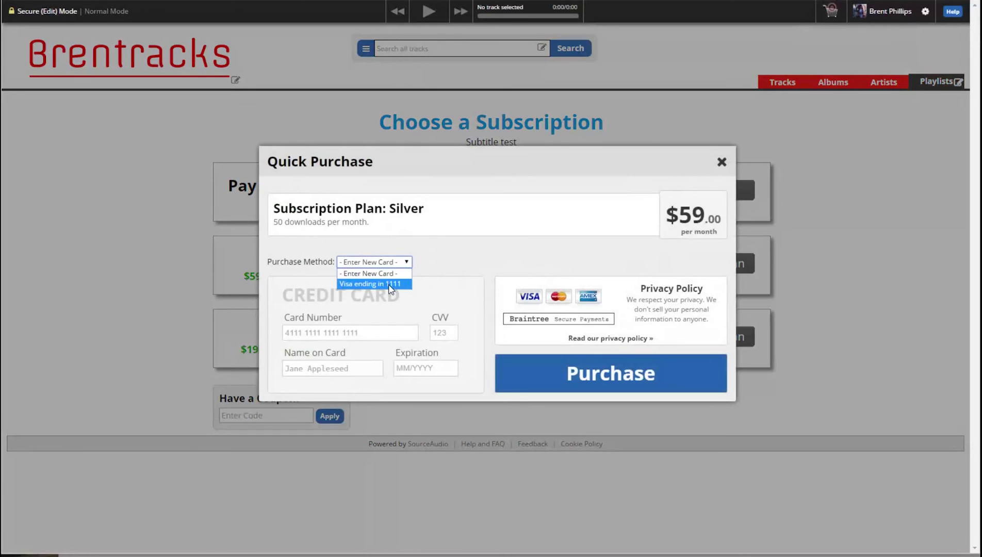
click(391, 281)
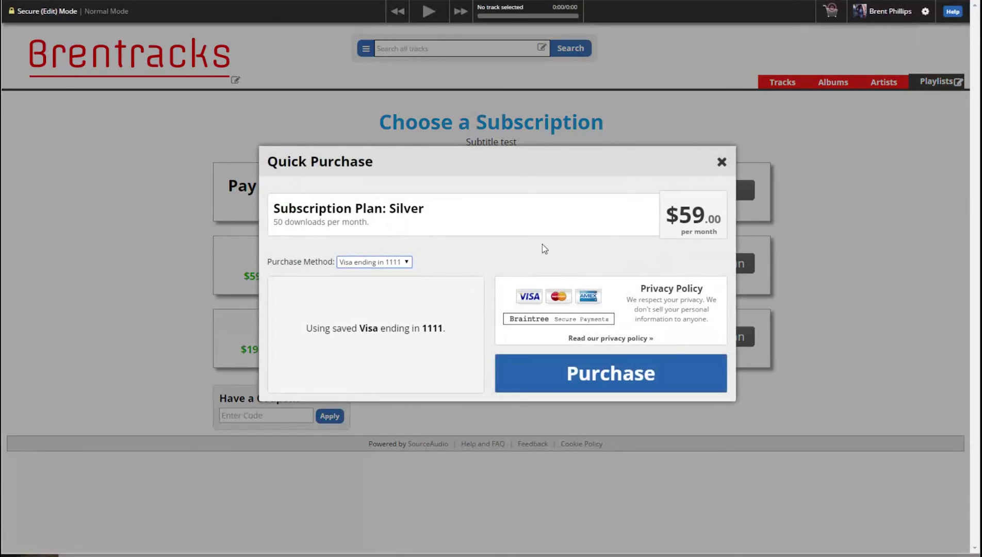
click(593, 381)
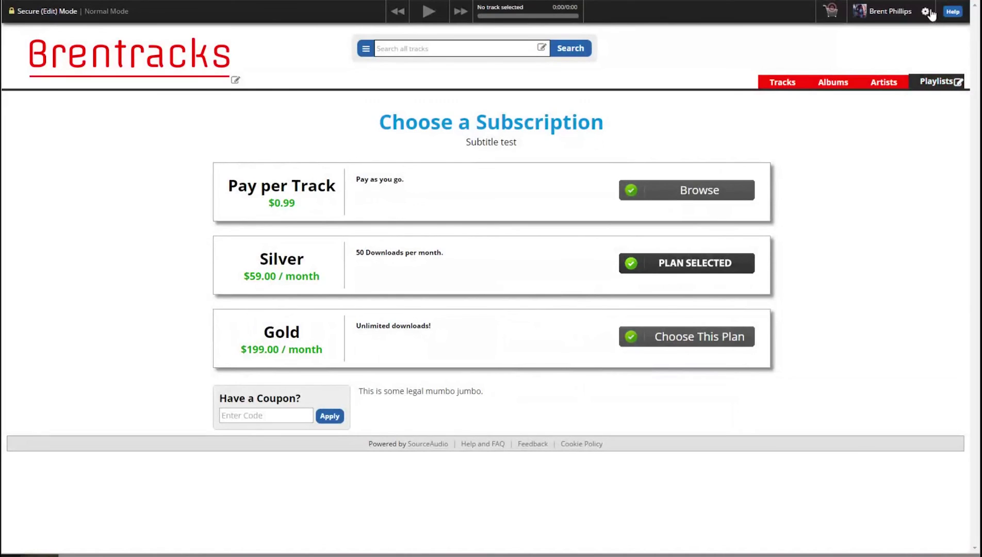
Step: Examine the current plan and free download balance under My Subscription in the dashboard, and return to the track list
click(929, 13)
click(882, 32)
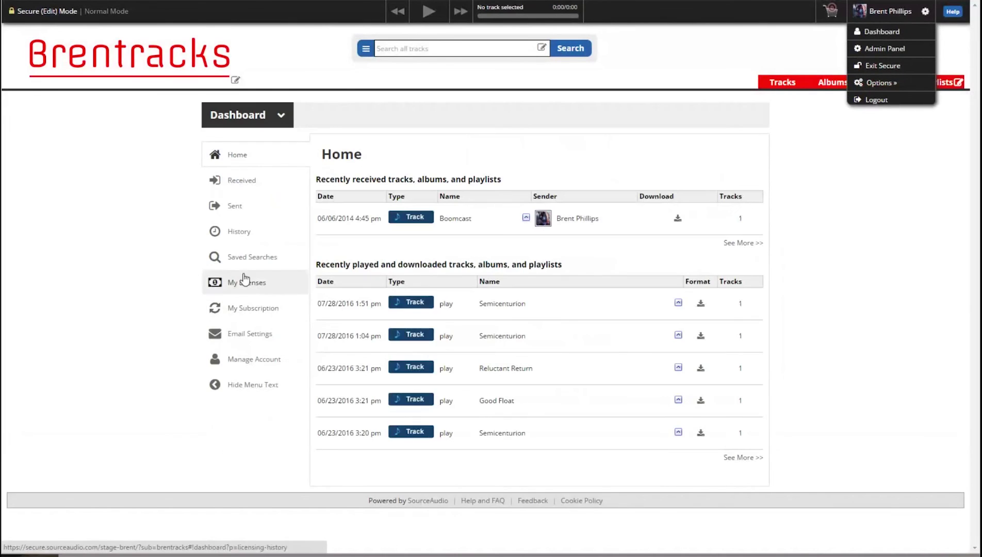
click(247, 308)
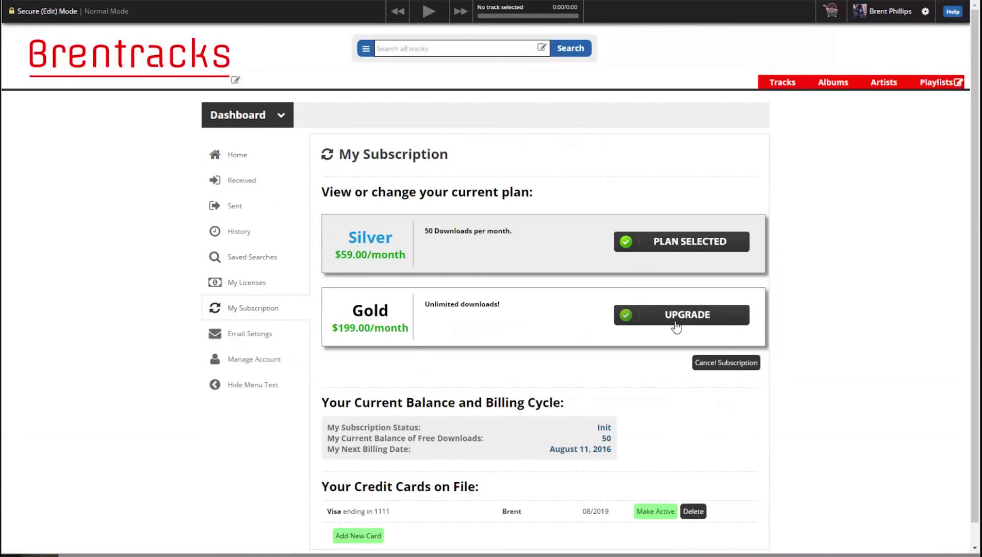
scroll(662, 358, down, 1)
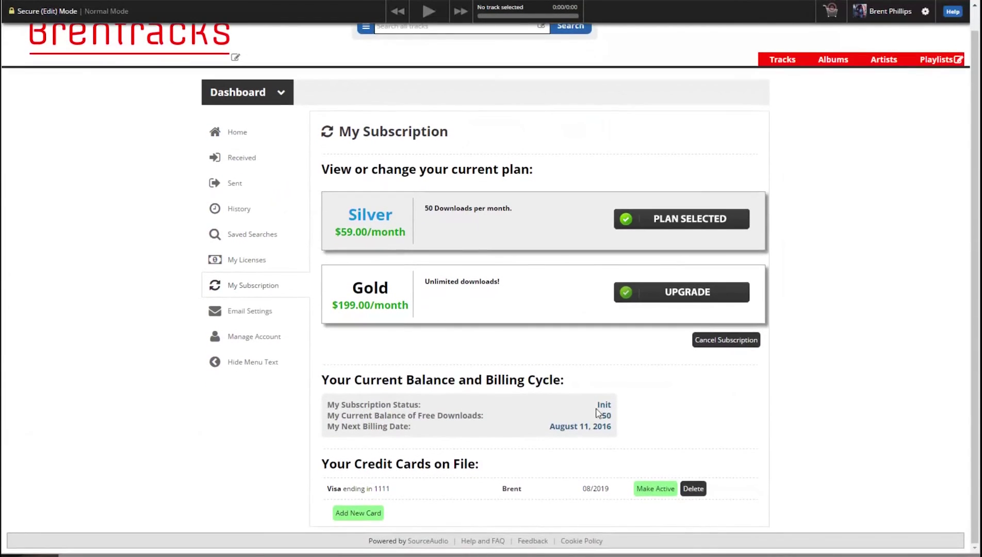
drag(600, 416, 623, 419)
scroll(657, 430, up, 1)
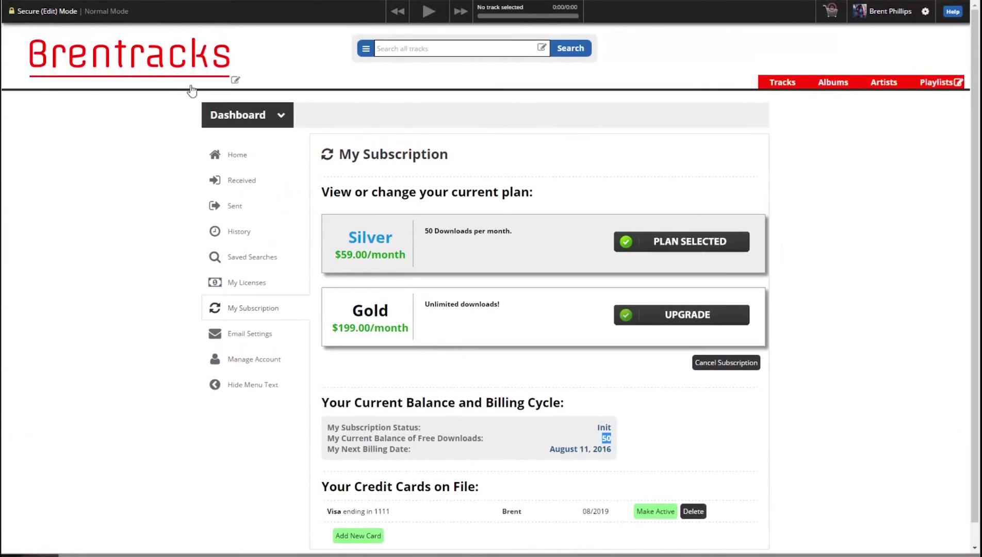
click(144, 70)
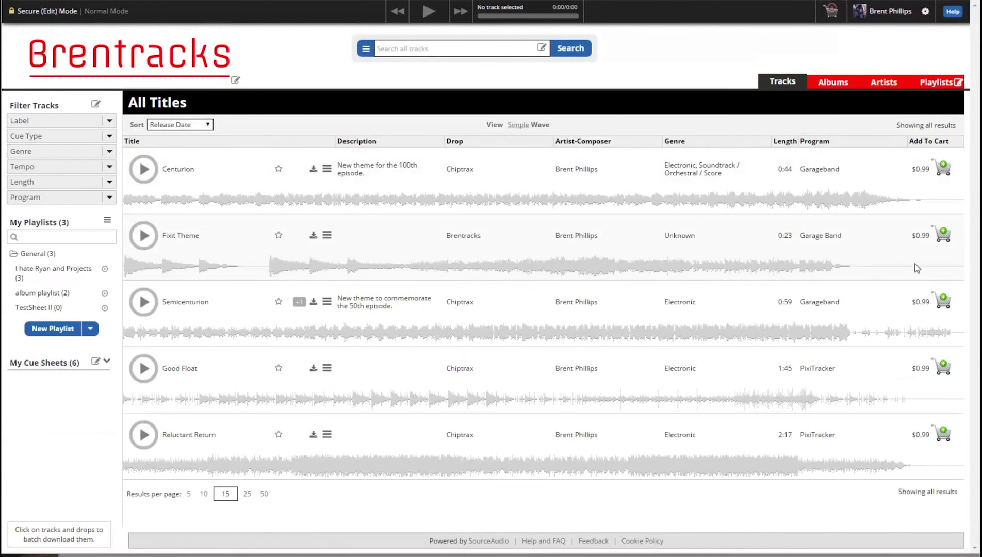
Step: Add the tracks Semicenturion, Reluctant Return and Good Float to the cart and license them with subscription download credits
click(948, 329)
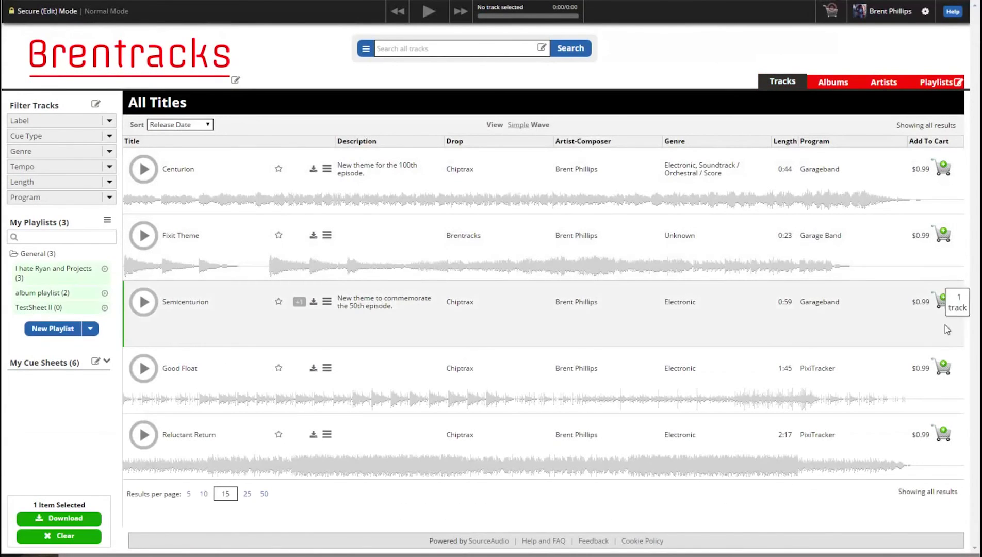
click(944, 434)
click(944, 368)
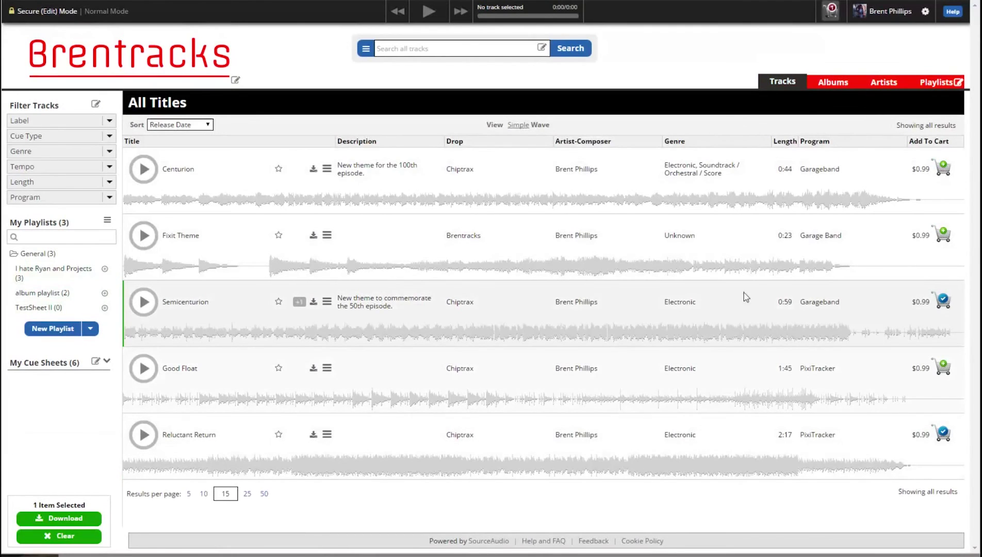
click(831, 13)
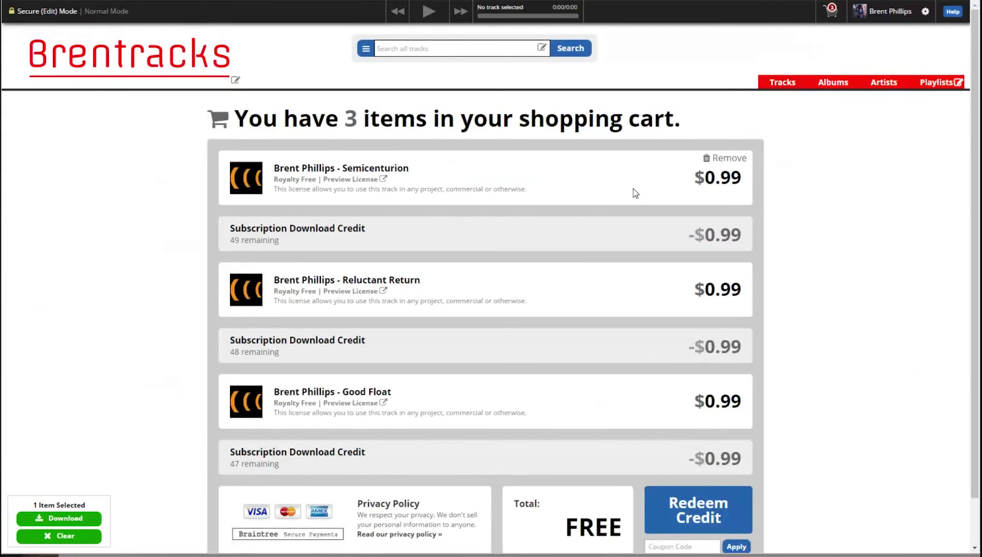
scroll(741, 339, down, 1)
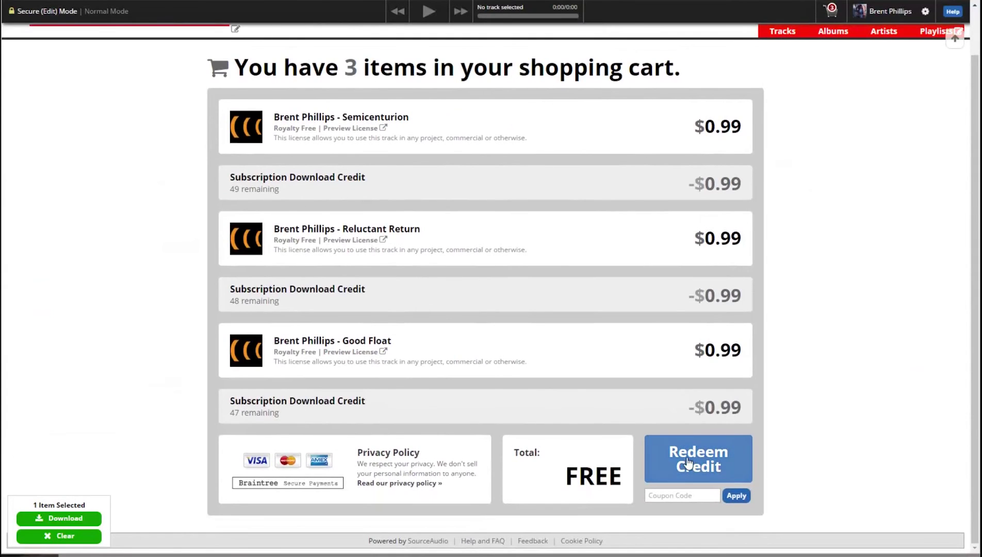
click(708, 466)
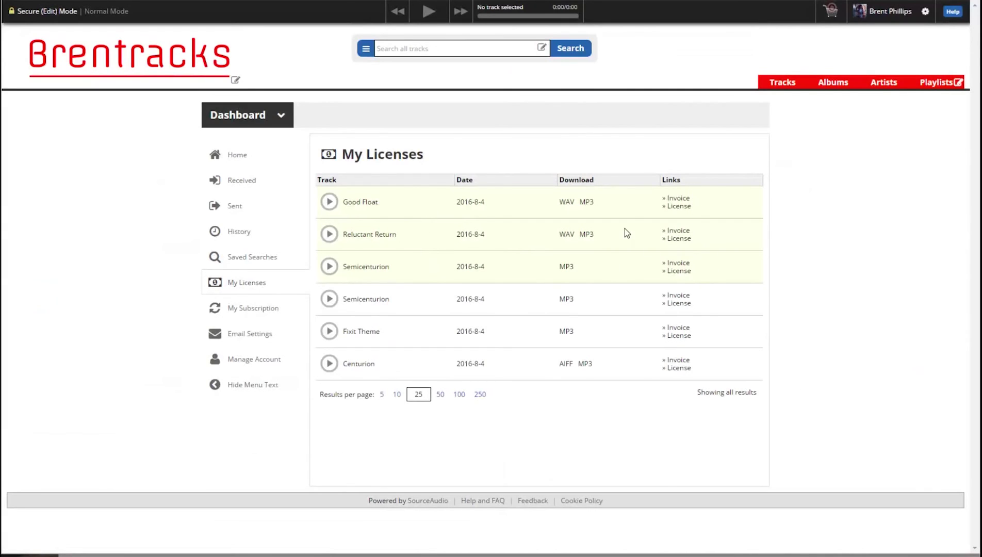
Step: Open the Activity log of the admin E-Commerce Setup and examine the credit amount and tracks of the newest license entry
click(926, 13)
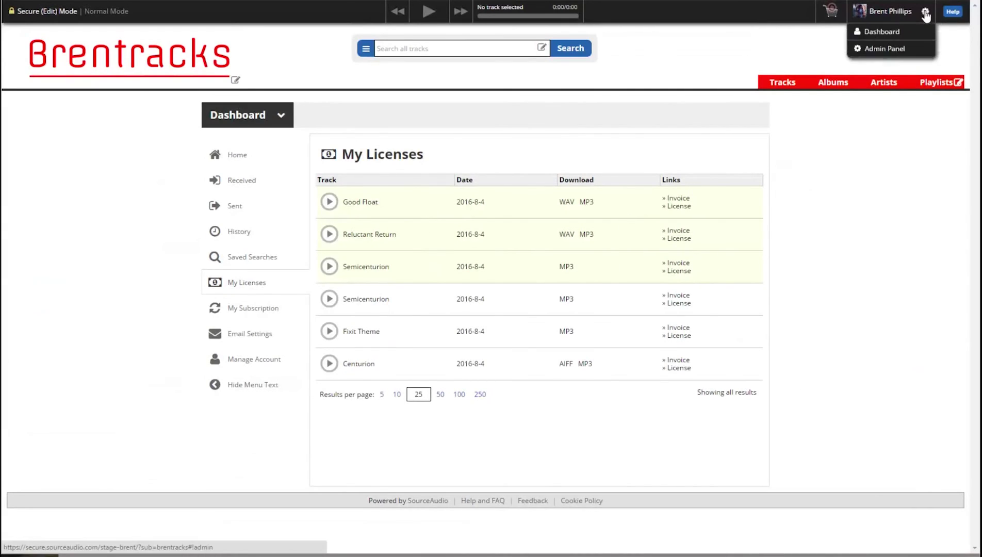
click(871, 50)
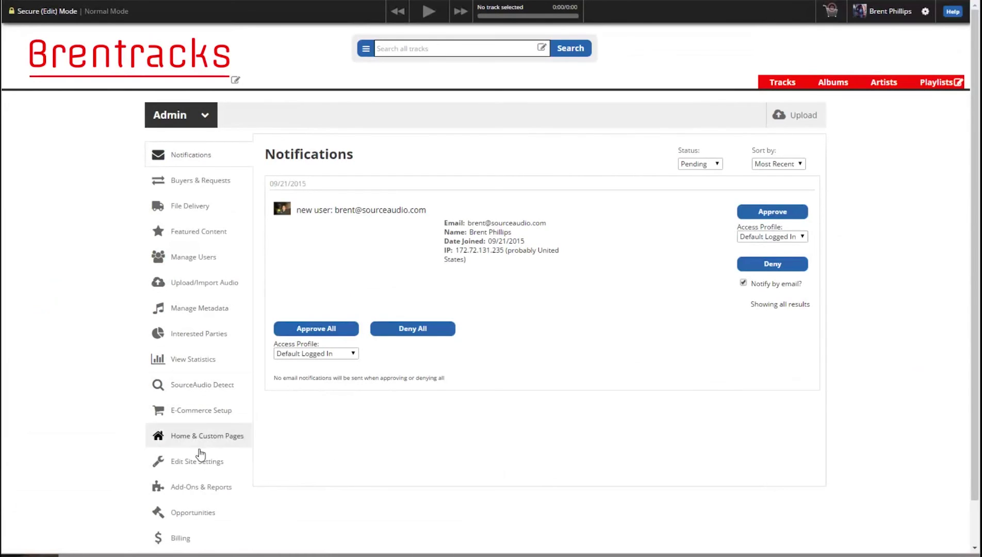
click(191, 412)
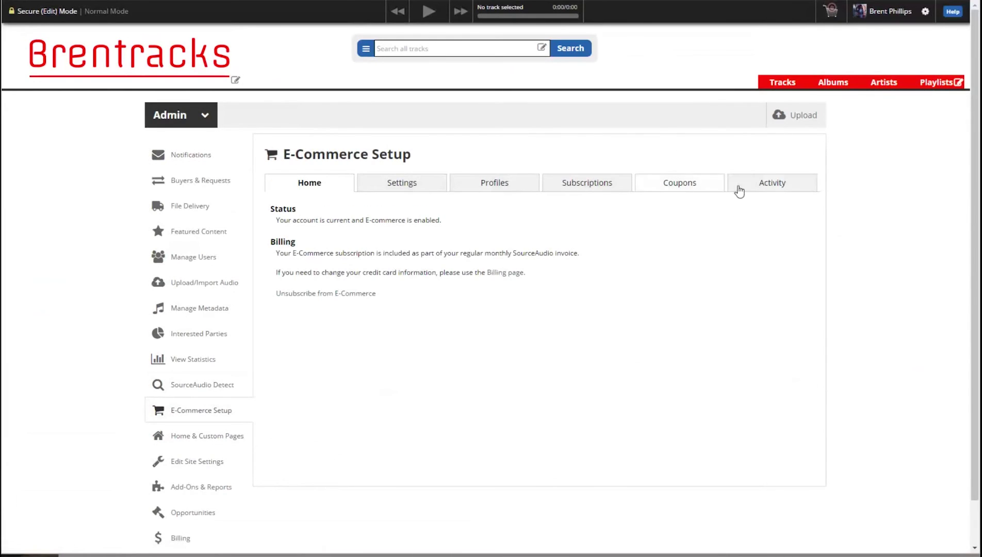
drag(668, 257, 645, 257)
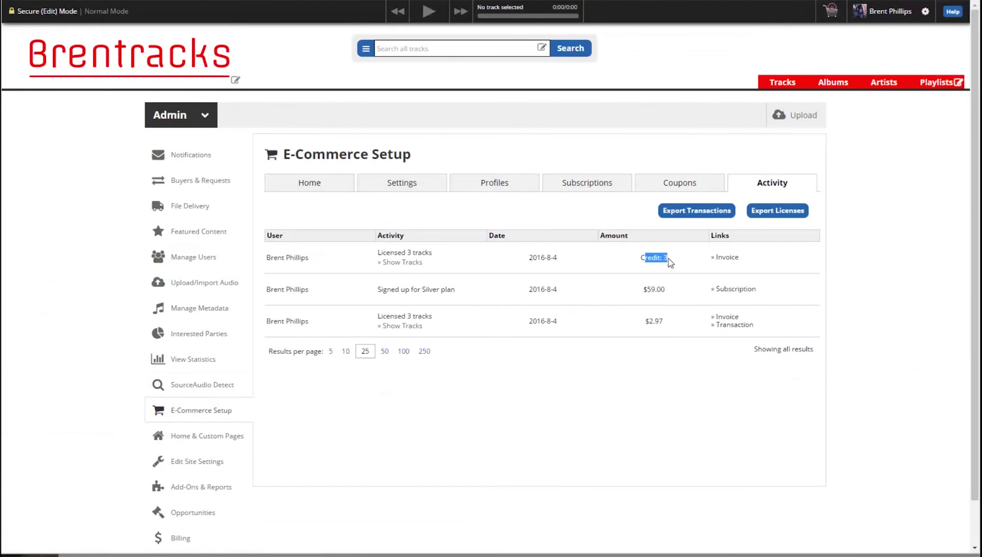
click(390, 265)
click(406, 266)
Step: Create a coupon campaign titled Testing that never expires
click(685, 191)
click(753, 204)
click(491, 270)
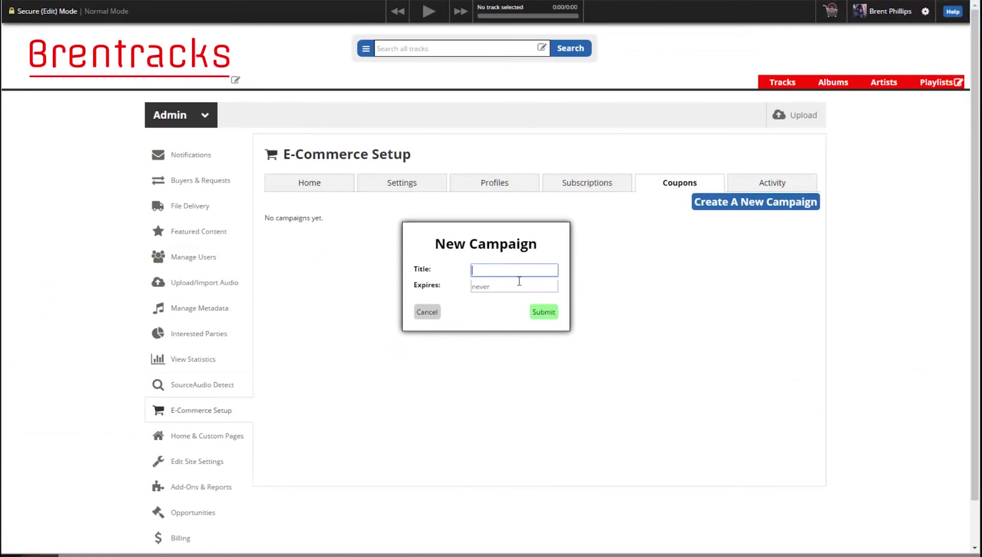
click(538, 314)
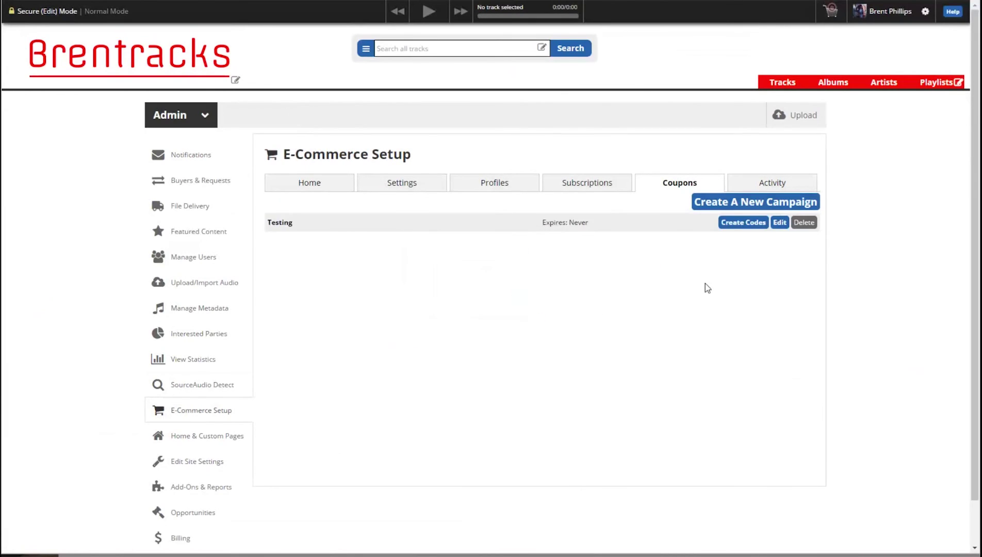
Step: Start generating codes for the Testing campaign, with 10000 uses per code and 1000 codes
click(746, 225)
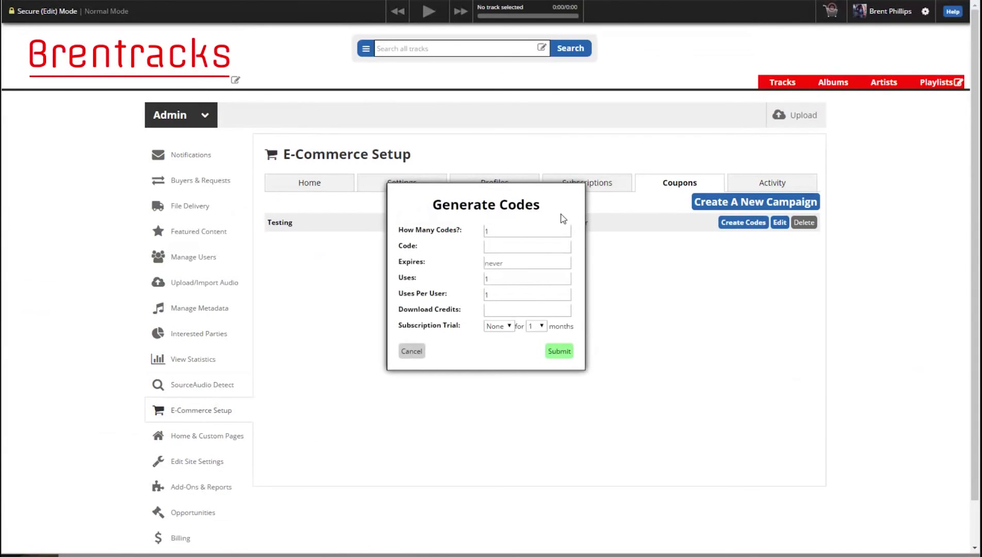
click(500, 248)
click(506, 281)
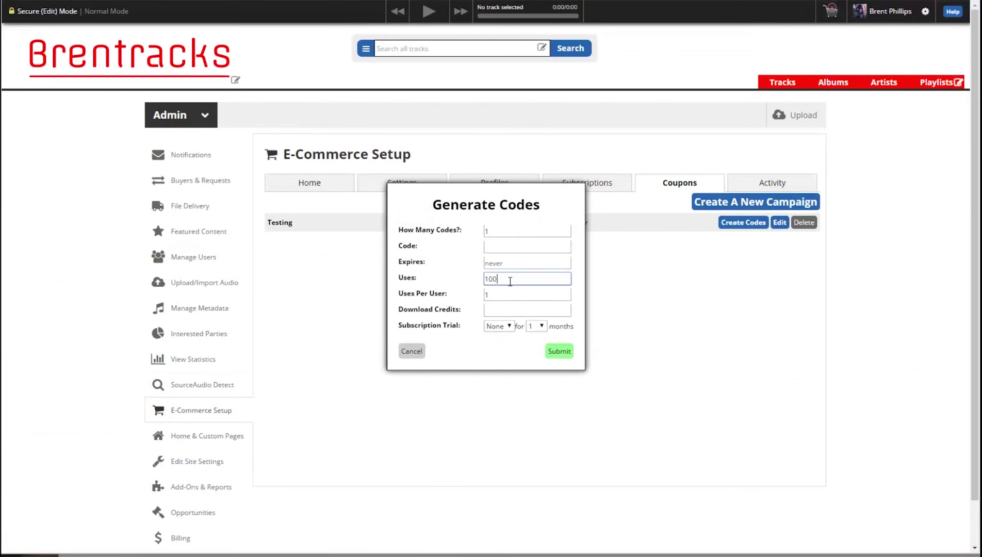
double_click(510, 281)
click(499, 233)
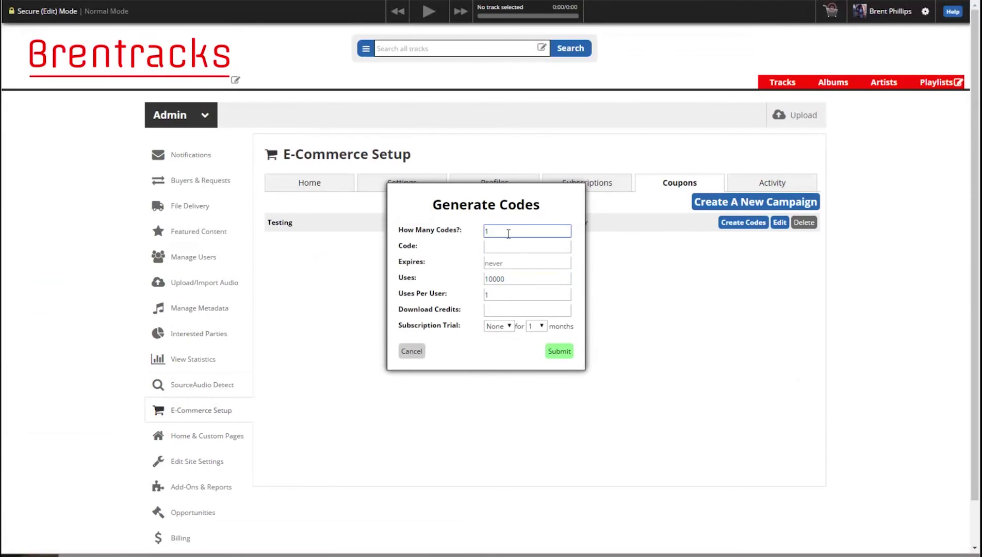
click(513, 245)
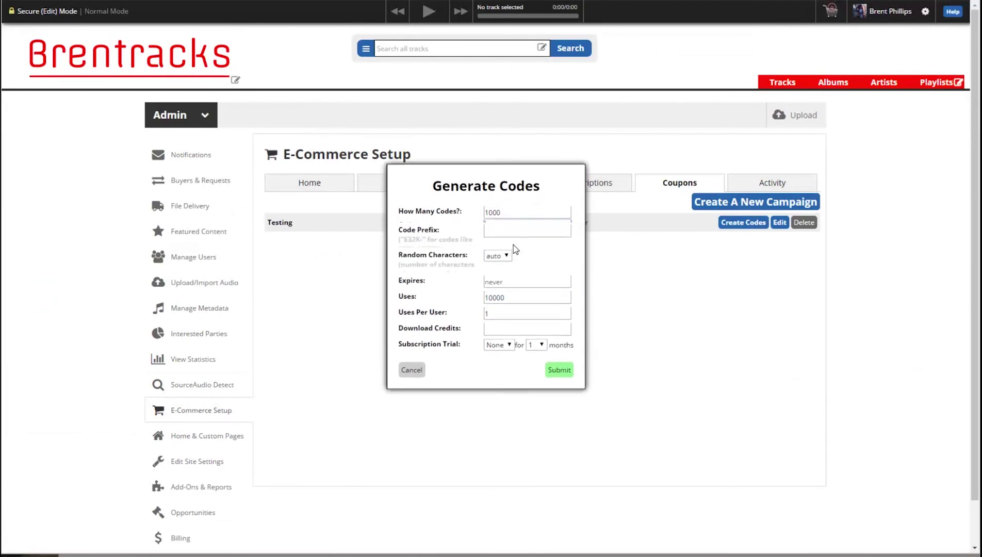
Step: Give the codes the prefix TEST- and 1 download credit, and generate the batch
click(505, 224)
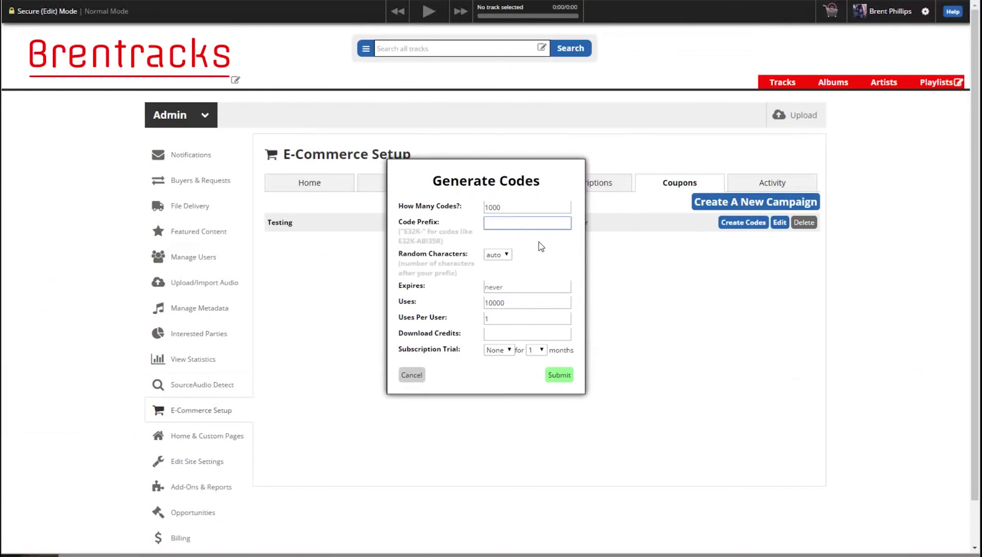
text(TEST-)
click(473, 260)
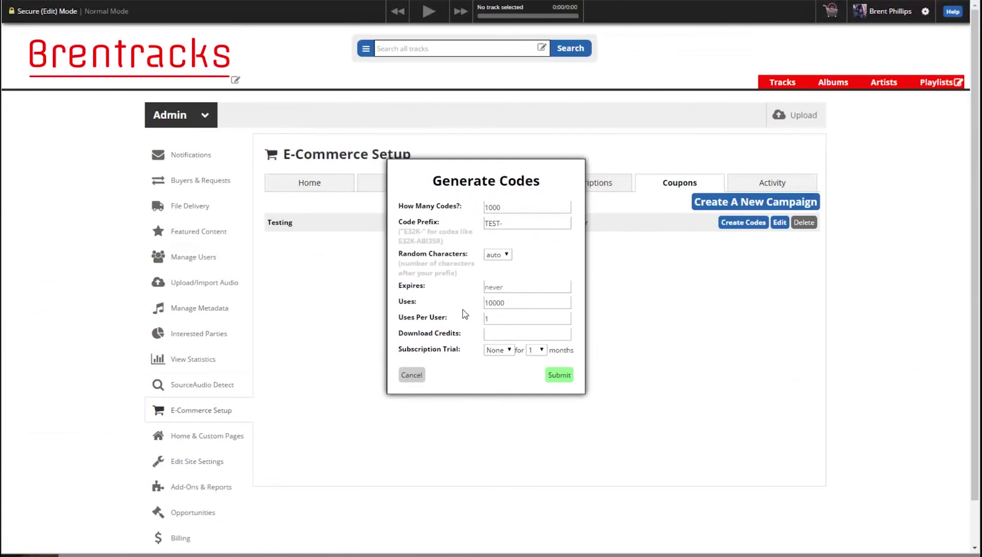
click(505, 332)
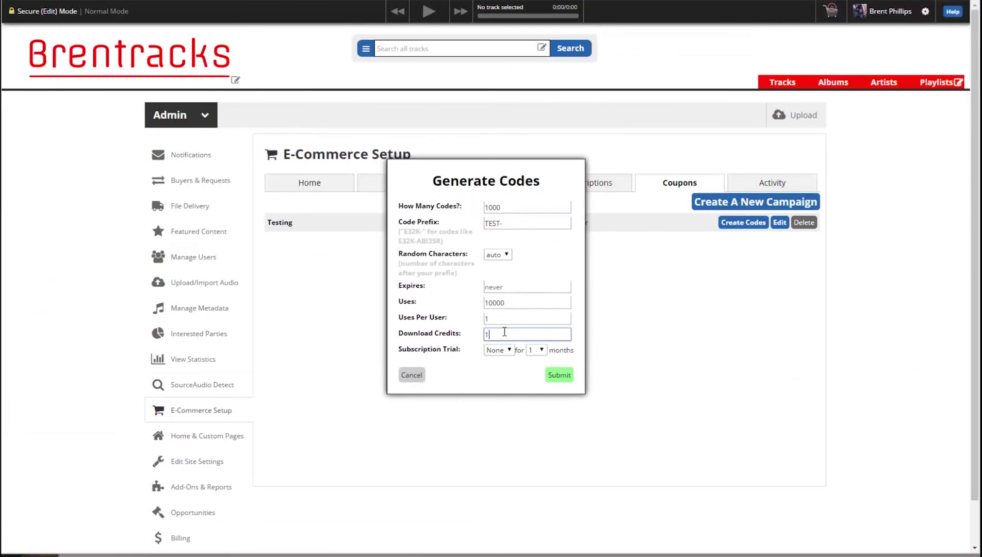
click(561, 376)
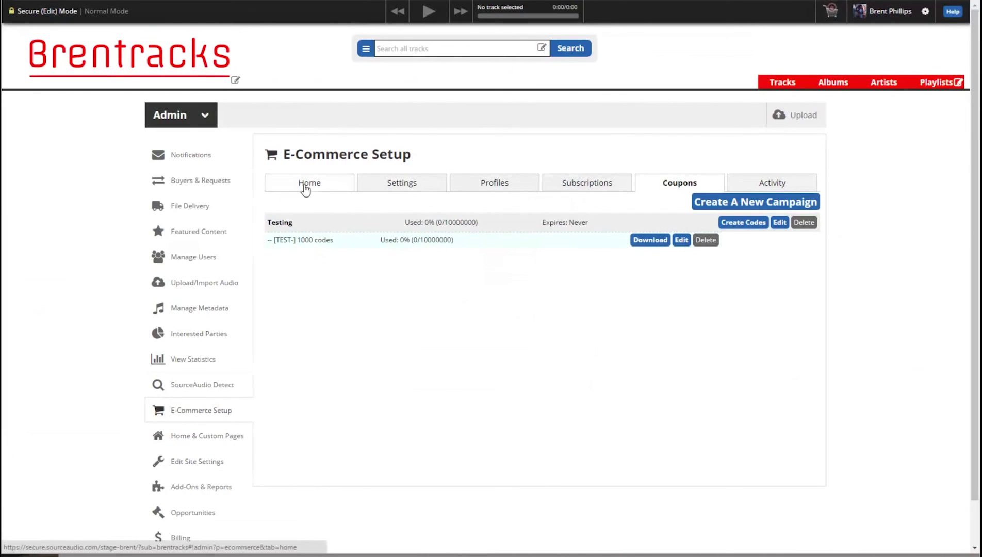
Step: Review the e-commerce activity log and the store settings down to the payment processing section
click(779, 187)
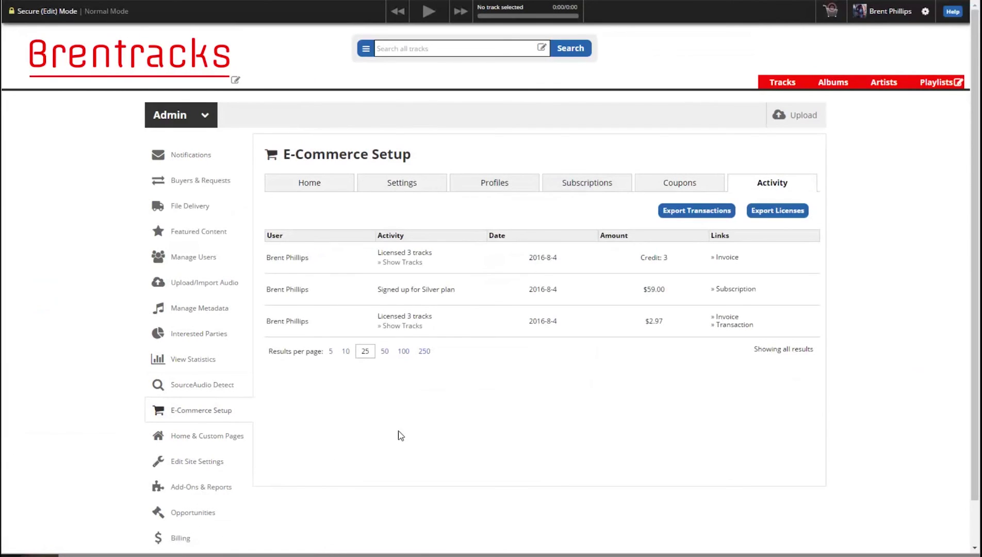
click(410, 187)
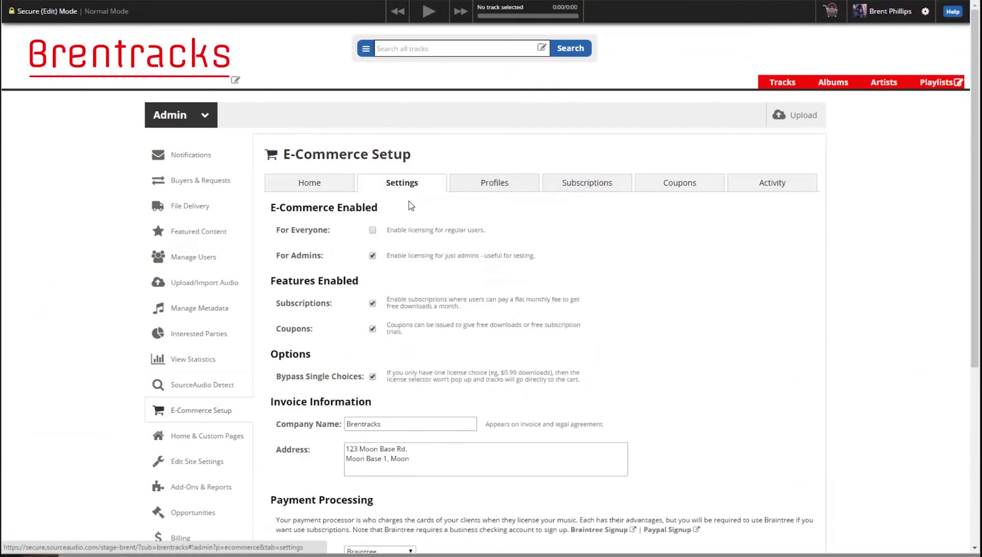
scroll(486, 387, down, 1)
scroll(488, 391, down, 5)
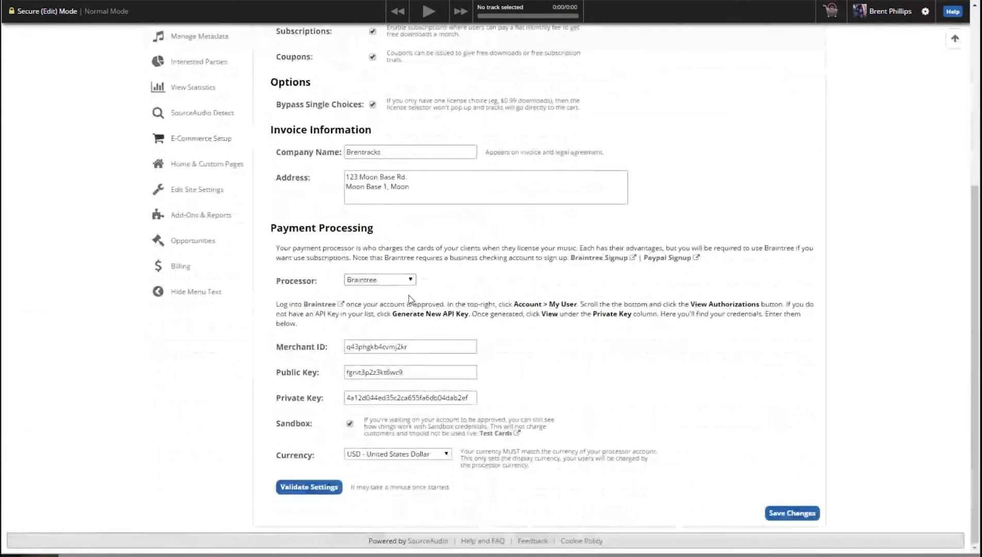